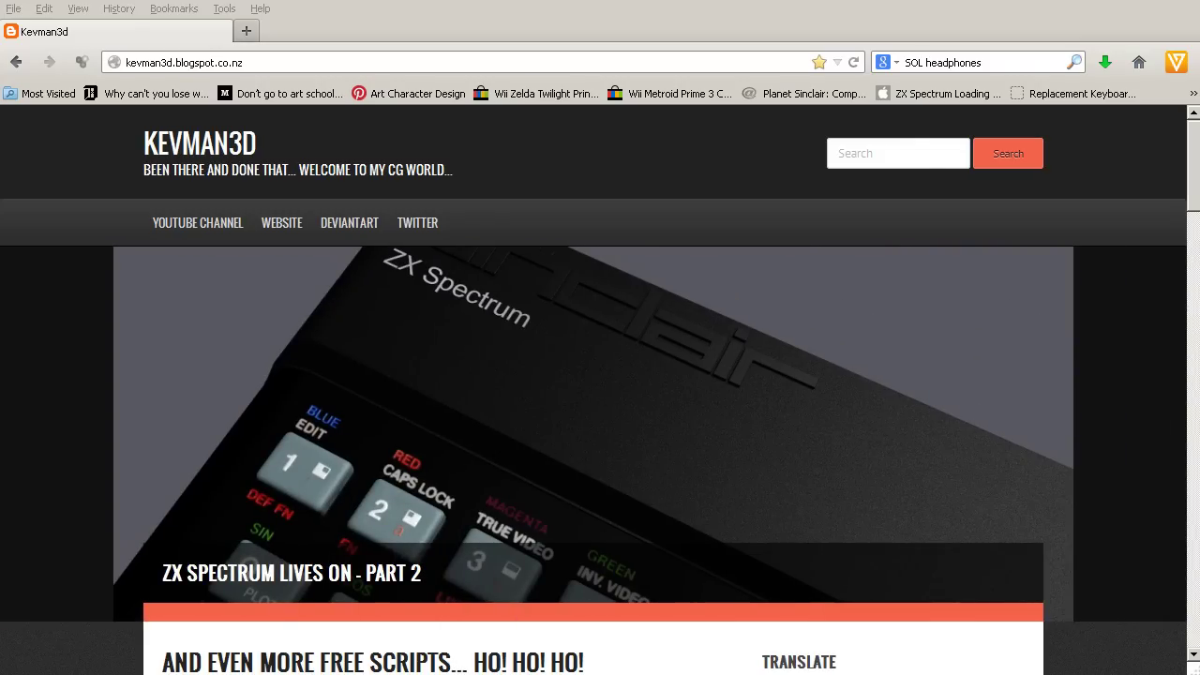
# Open the blog post "Free LW scripts - Just in time for Christmas!" from the blog's front page.
pyautogui.moveTo(911, 365)
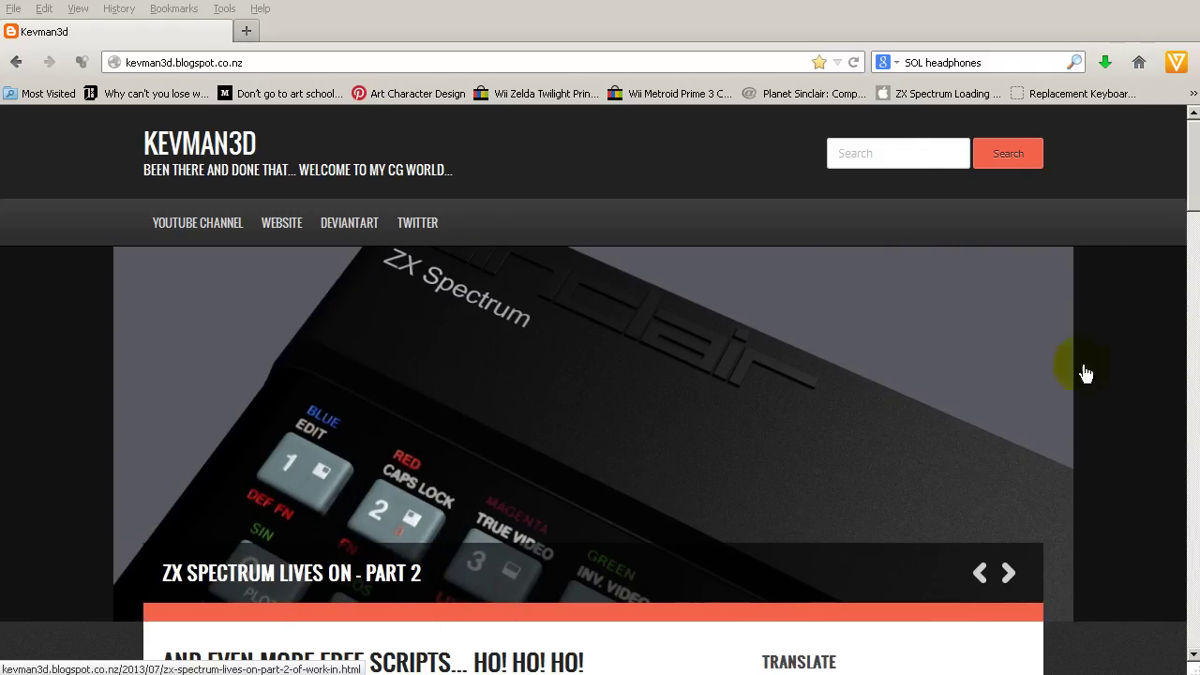
pyautogui.moveTo(1197, 179); pyautogui.dragTo(1188, 268)
pyautogui.scroll(6, 509, 348)
pyautogui.scroll(-4, 432, 403)
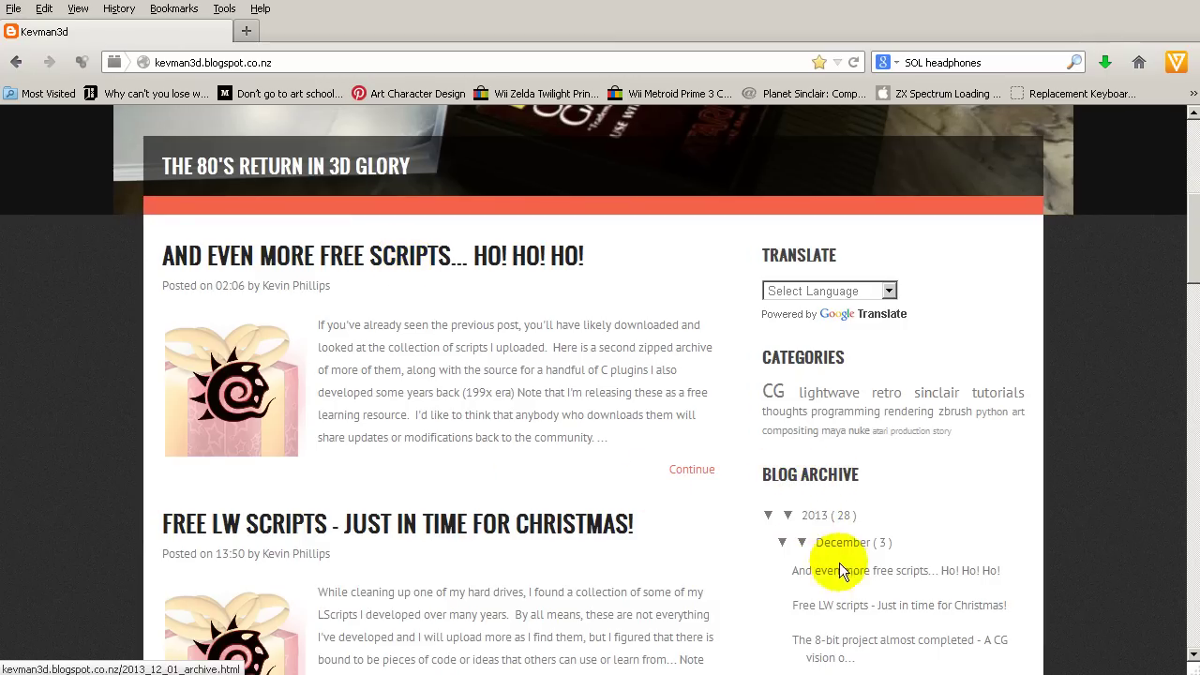
pyautogui.scroll(-6, 388, 310)
pyautogui.click(368, 208)
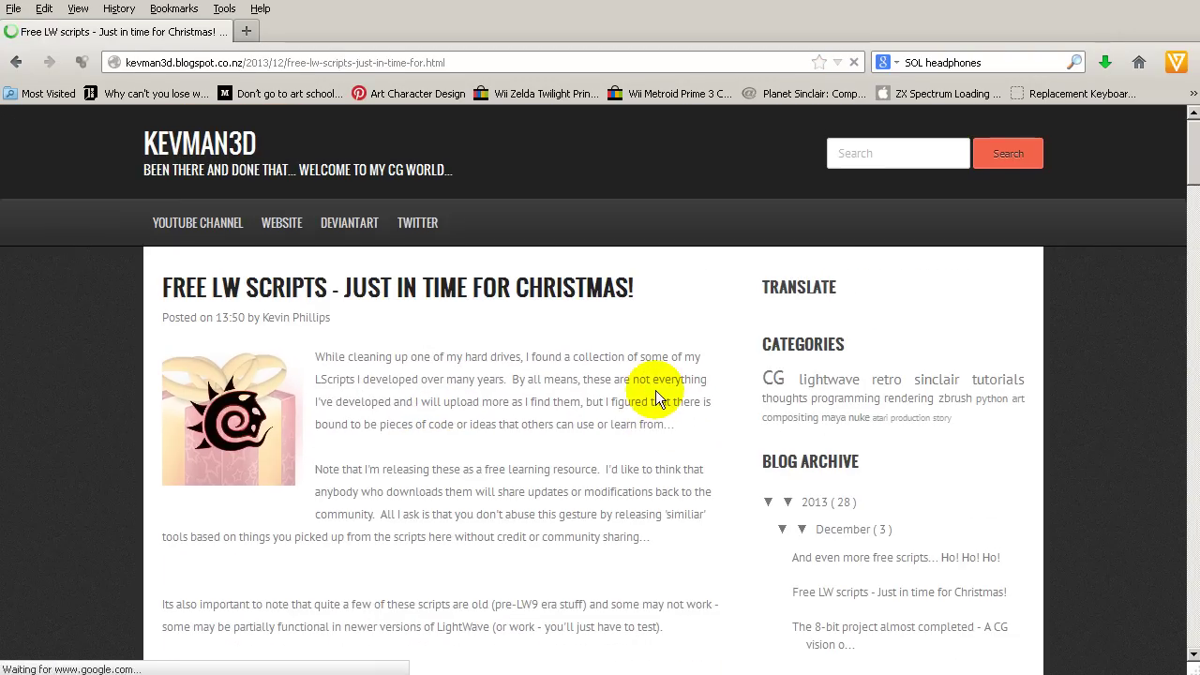
# Open KP_LSCollecton01.zip through the post's download link, request its download, cancel the save and return to the post.
pyautogui.scroll(-8, 610, 393)
pyautogui.click(361, 269)
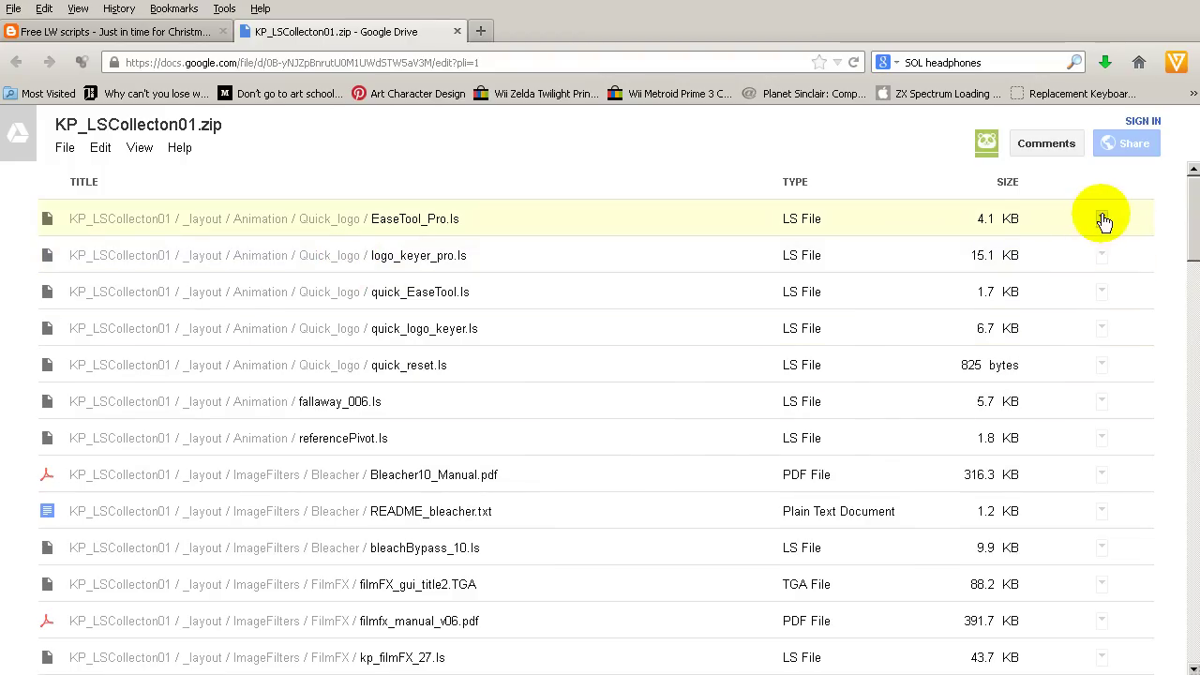
pyautogui.click(1104, 220)
pyautogui.click(1102, 220)
pyautogui.click(1102, 222)
pyautogui.click(461, 188)
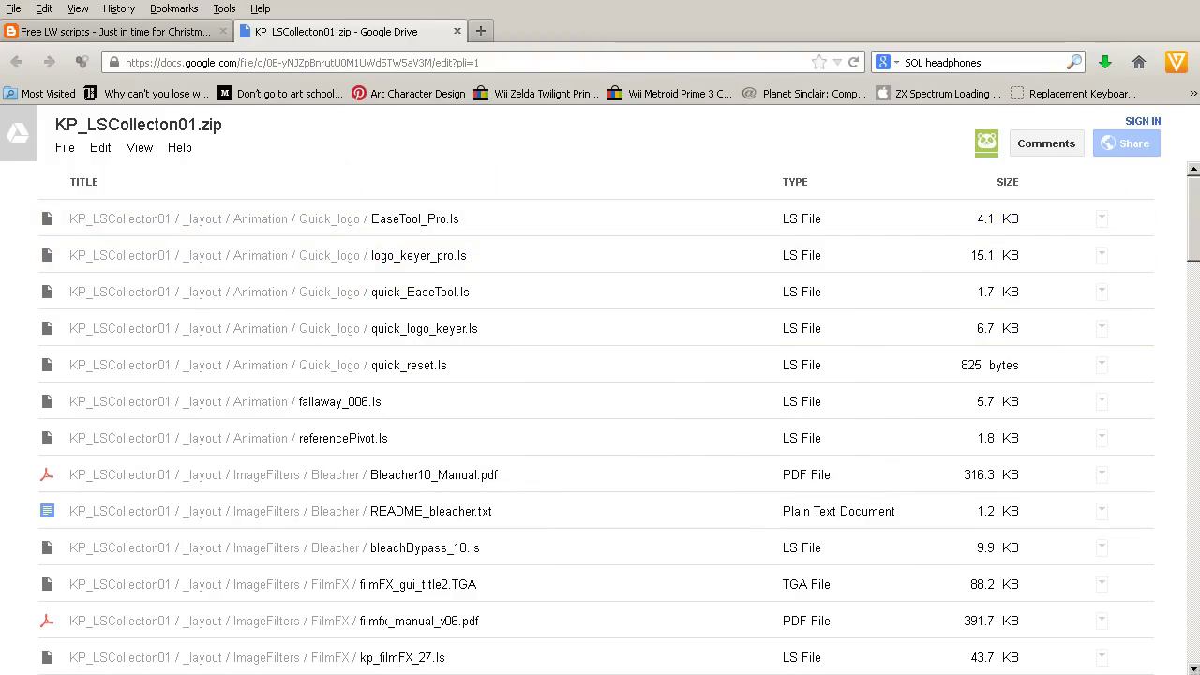
pyautogui.click(62, 149)
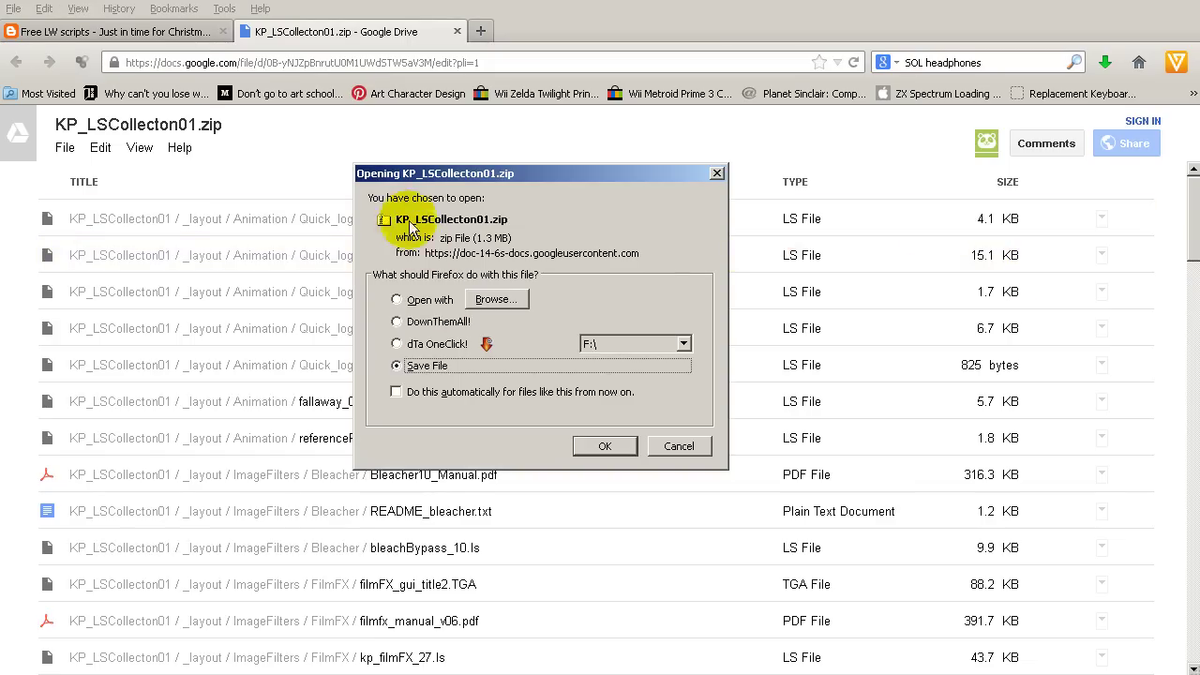
pyautogui.click(666, 448)
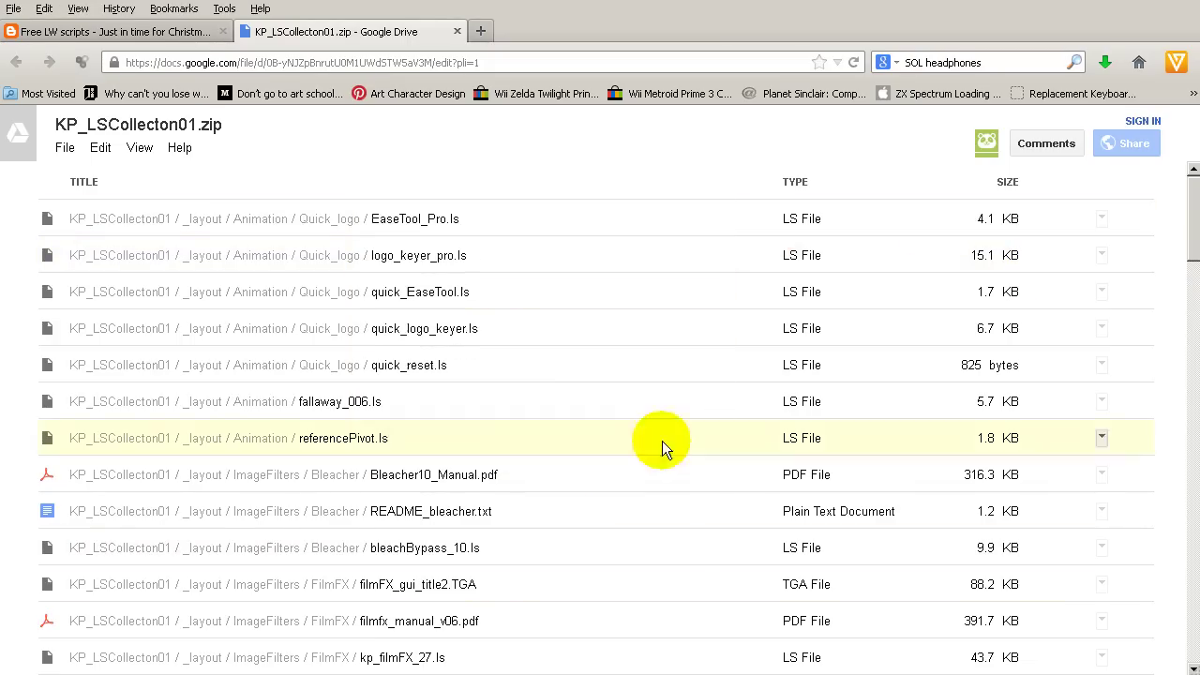
pyautogui.click(457, 32)
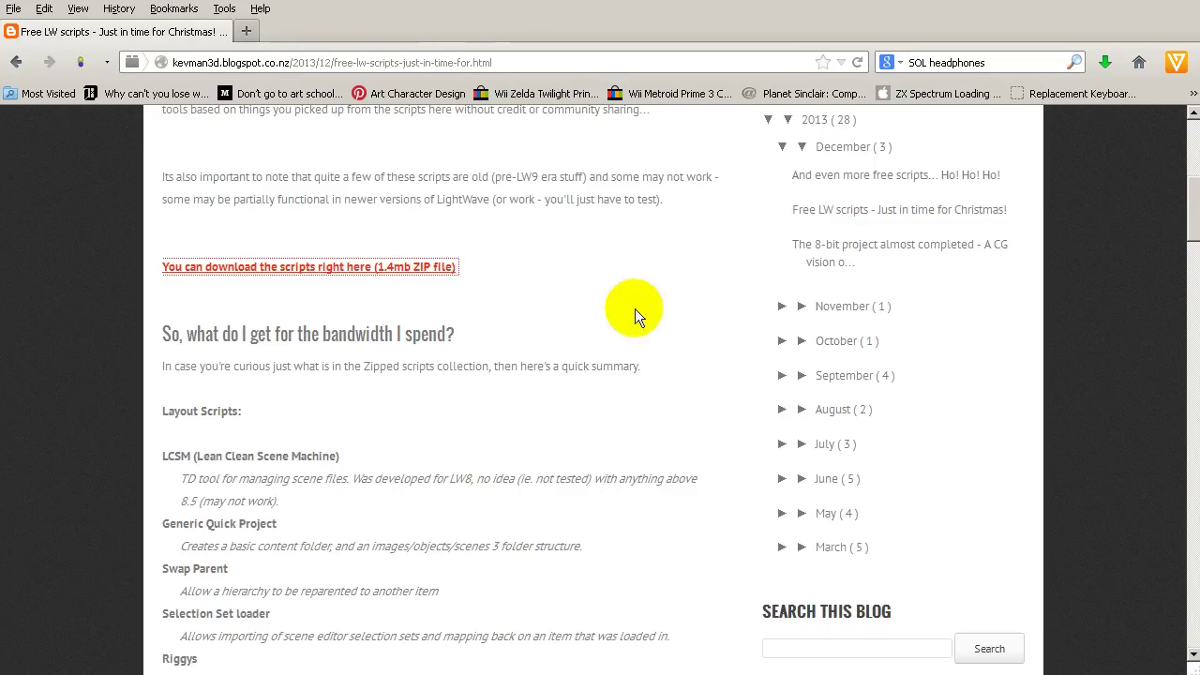
# Open the post "And even more free scripts... Ho! Ho! Ho!" and examine the second script collection's download link and summary.
pyautogui.scroll(5, 632, 393)
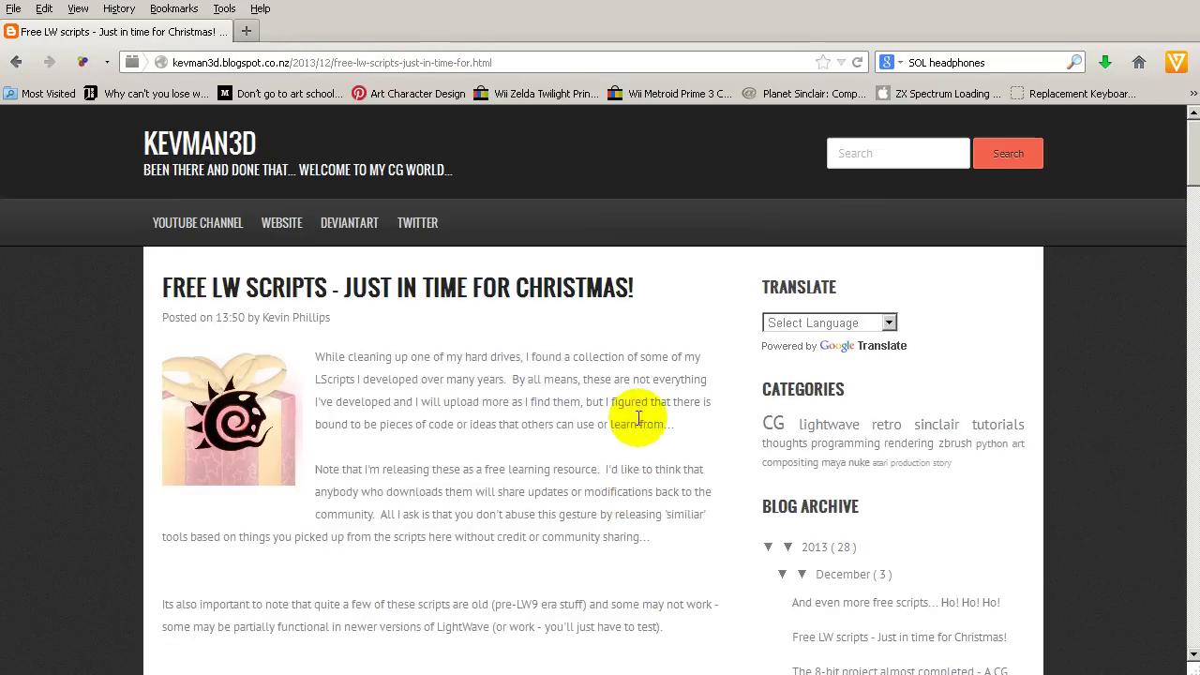
pyautogui.click(849, 603)
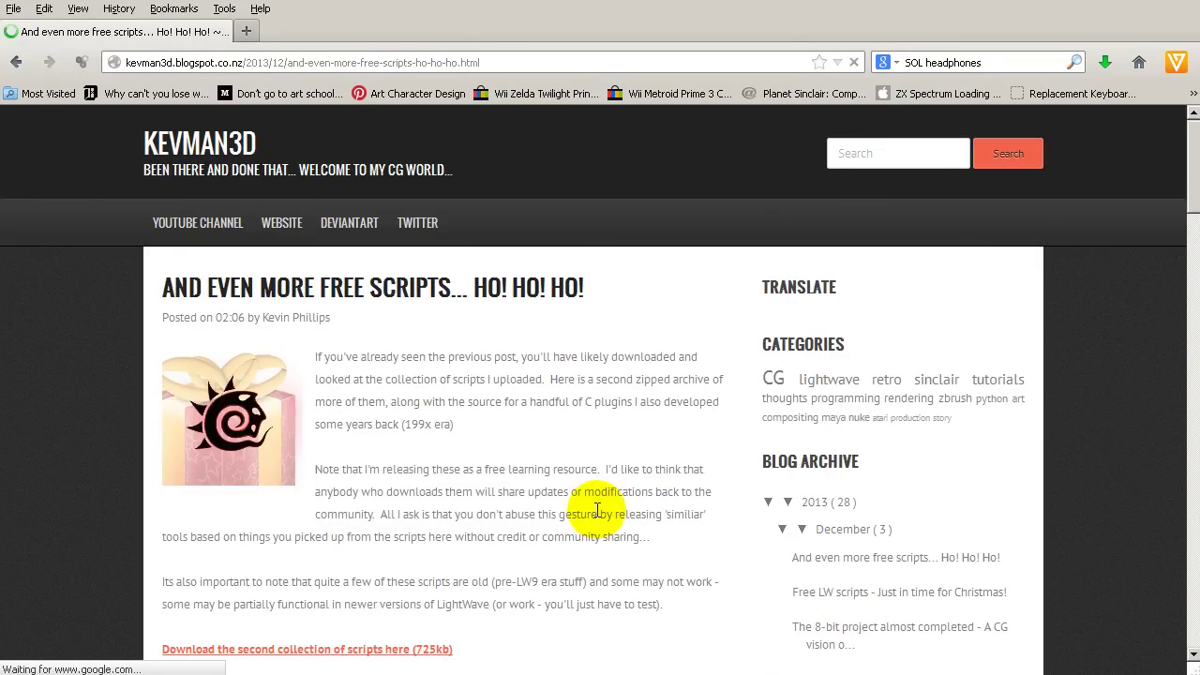
pyautogui.scroll(-5, 552, 486)
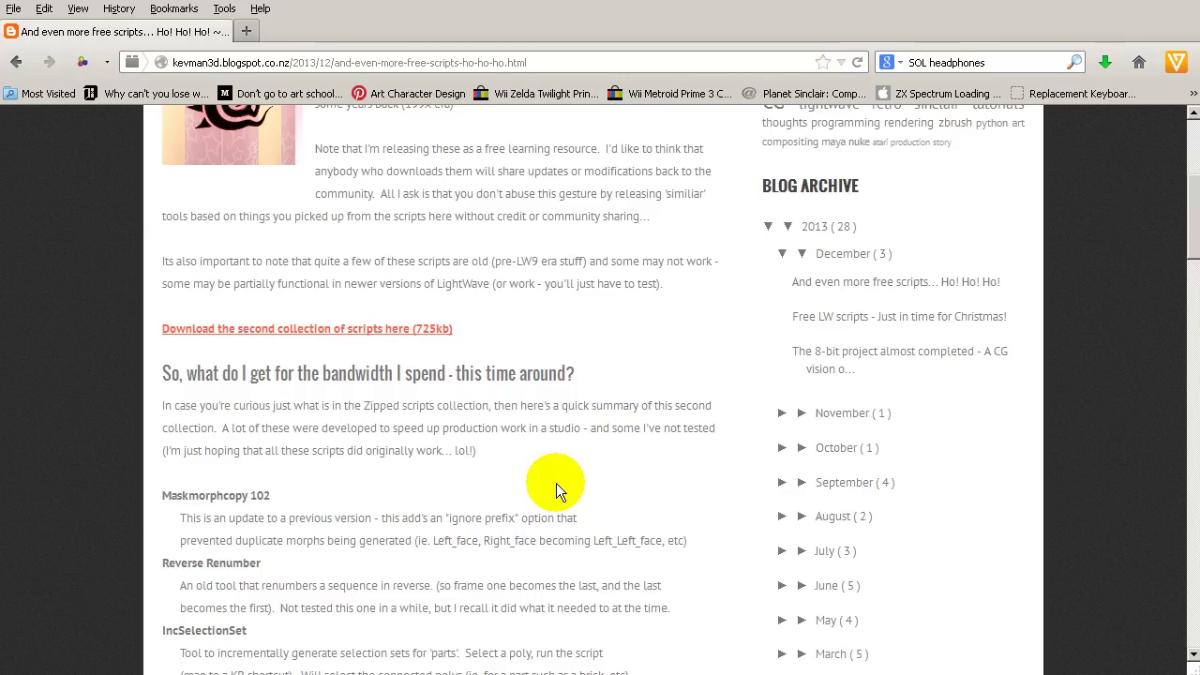
# Switch to LightWave Layout, put it in bone selection mode and set the viewport's grid type to Off.
pyautogui.click(736, 504)
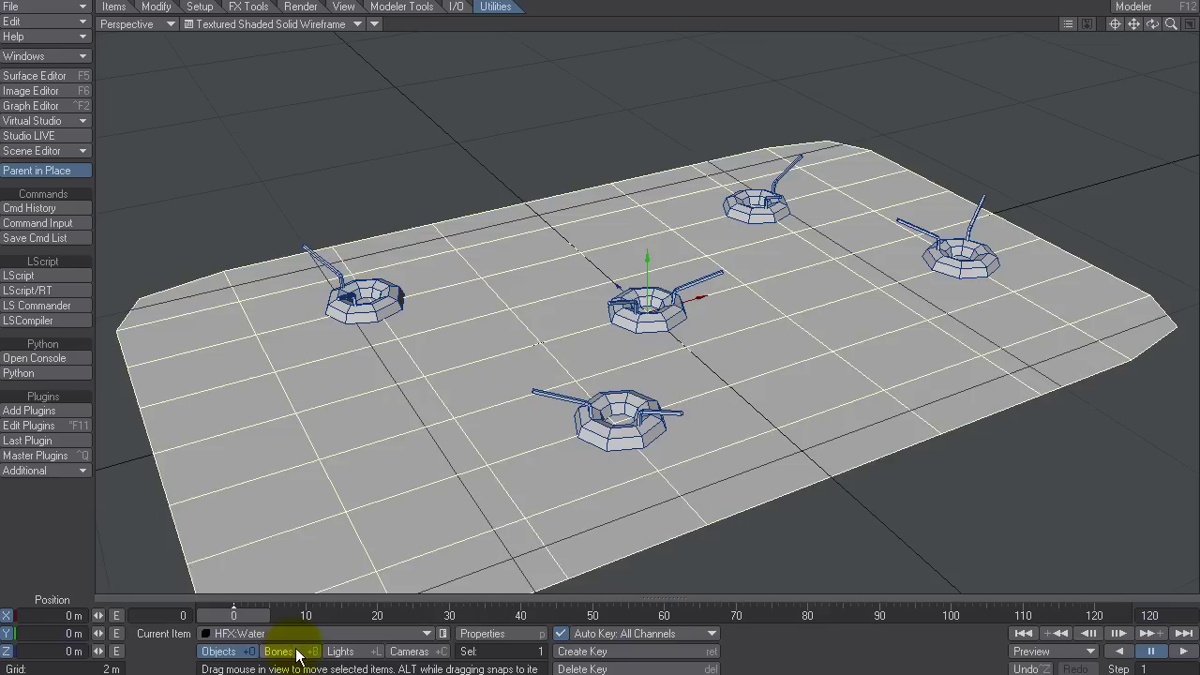
pyautogui.click(298, 651)
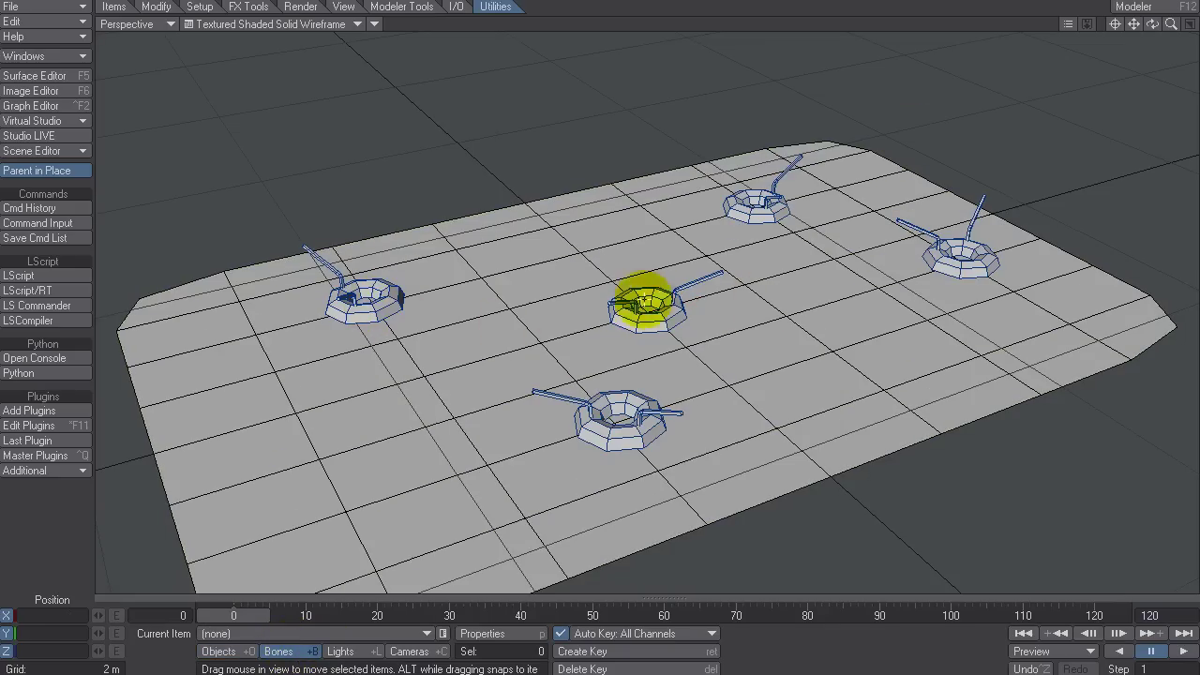
pyautogui.moveTo(1152, 23); pyautogui.dragTo(541, 305)
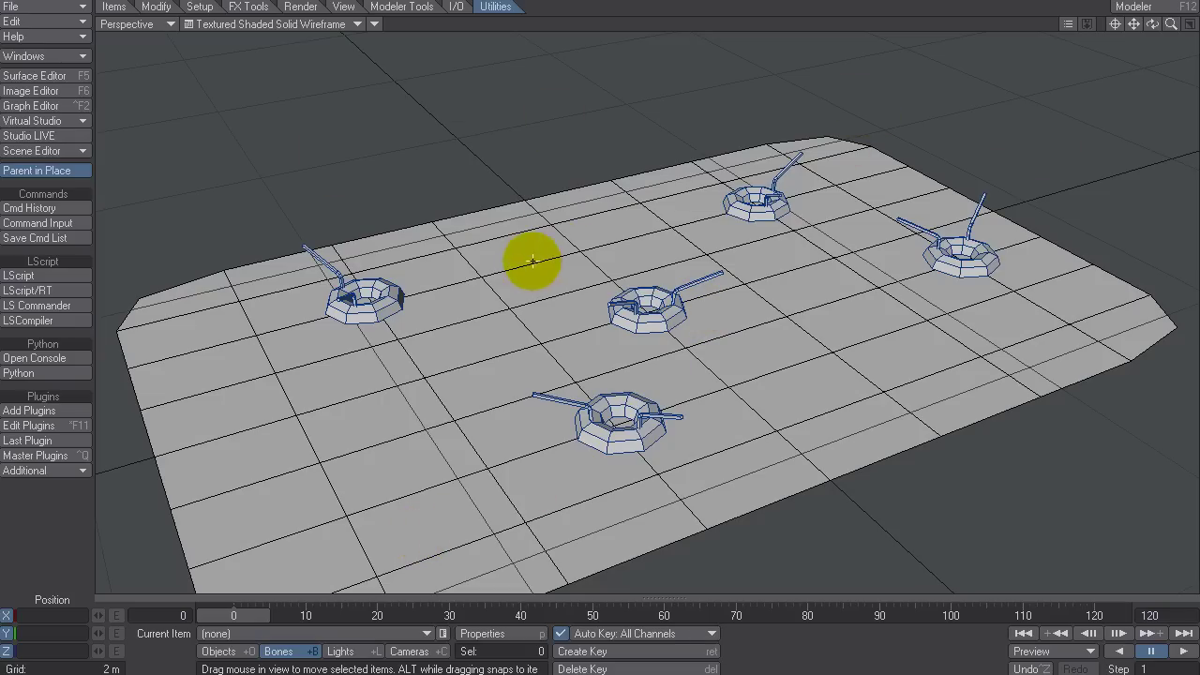
pyautogui.press('d')
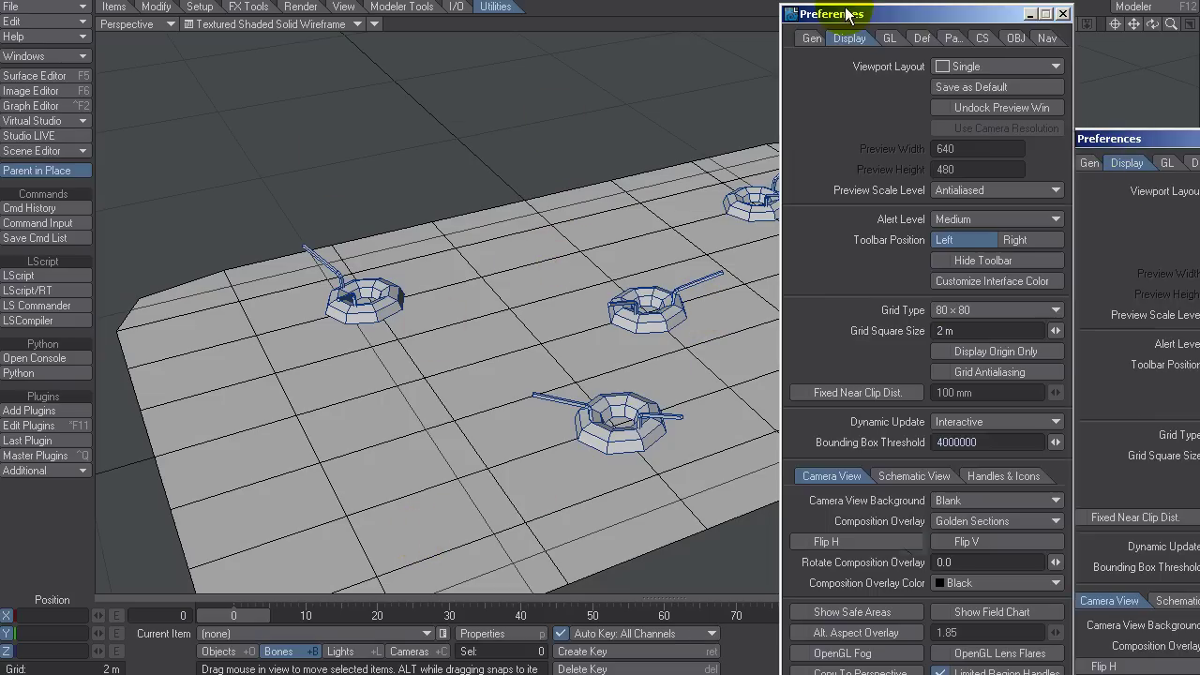
pyautogui.click(896, 39)
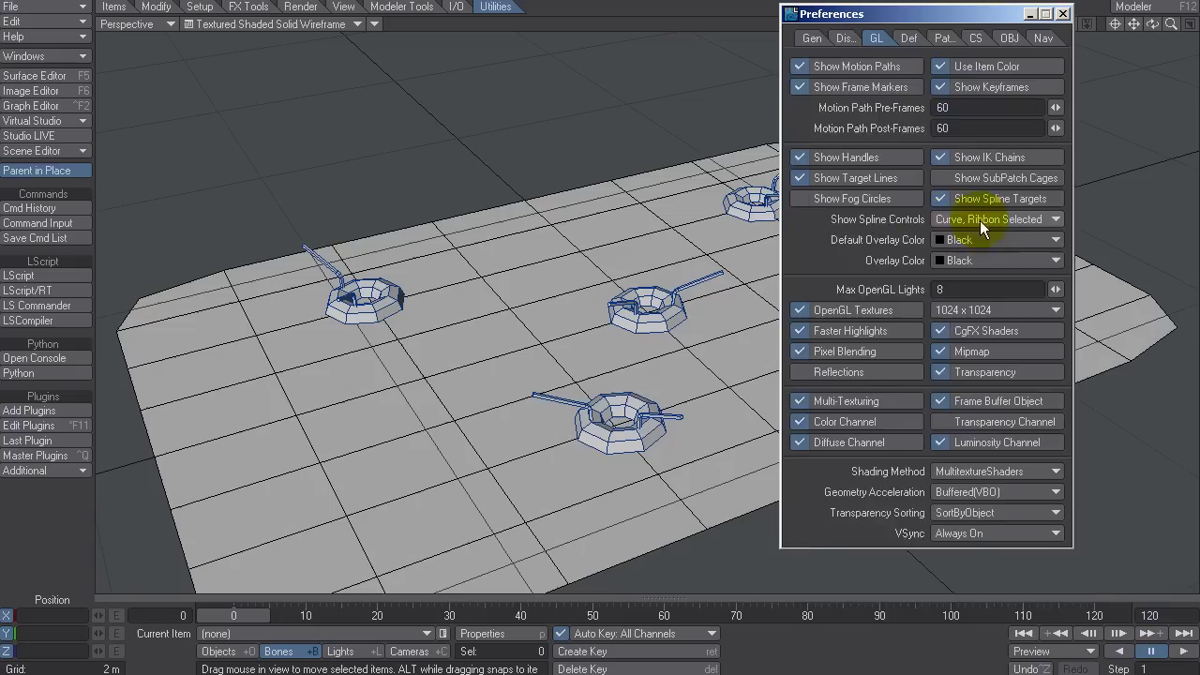
pyautogui.click(968, 311)
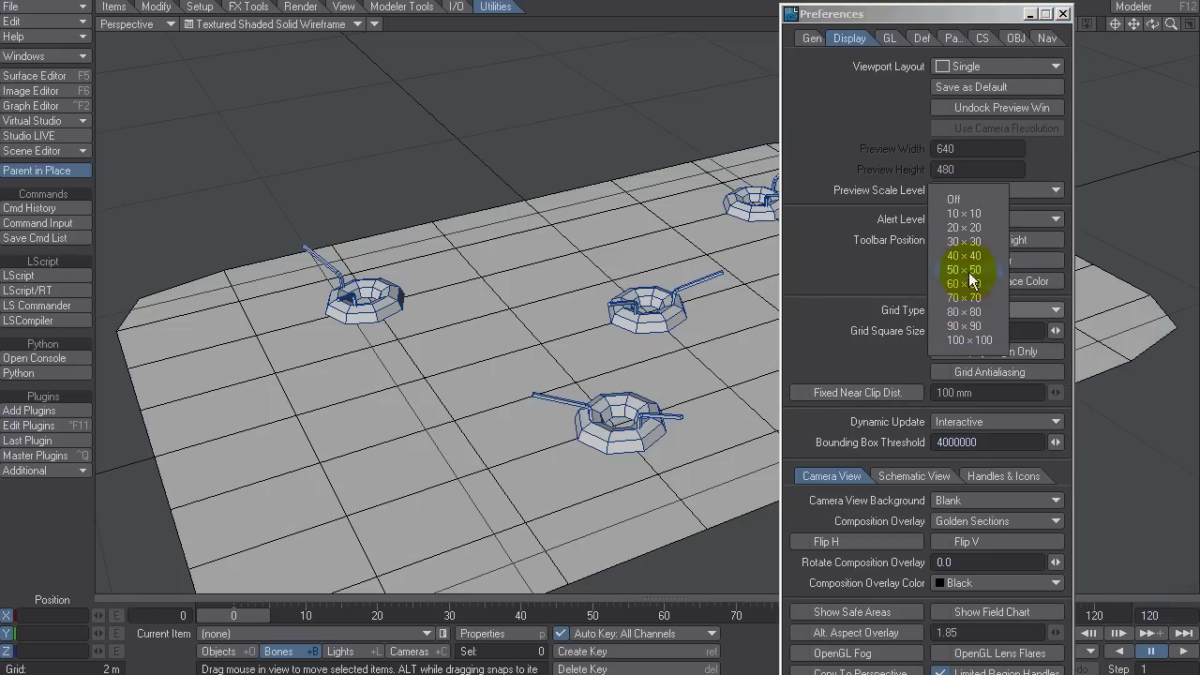
pyautogui.click(982, 200)
pyautogui.click(1064, 14)
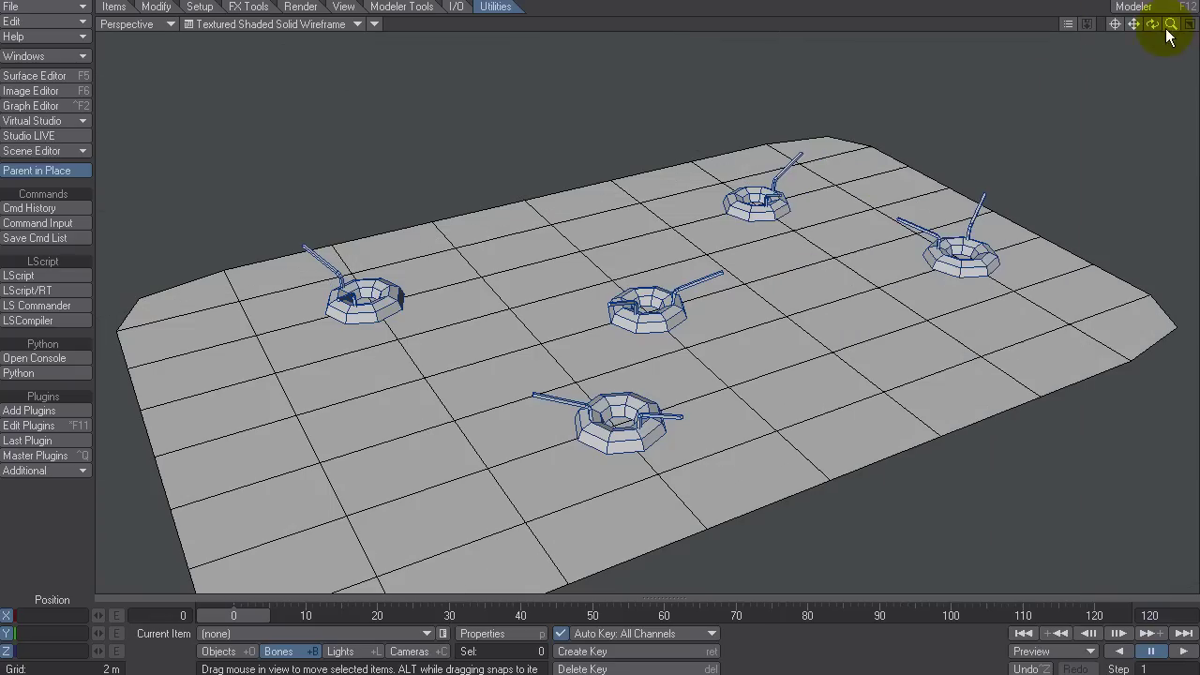
# Give the HFX:Water object a displacement map that uses the procedural Turbulence texture.
pyautogui.click(541, 306)
pyautogui.scroll(-3, 541, 306)
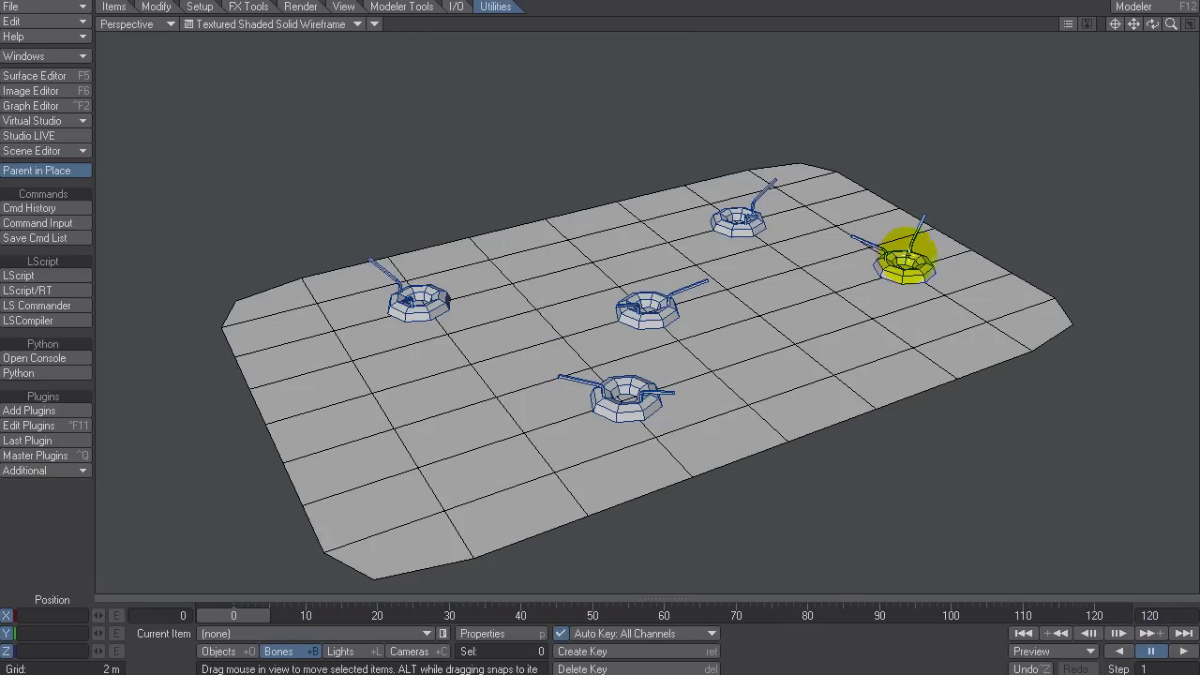
pyautogui.click(245, 652)
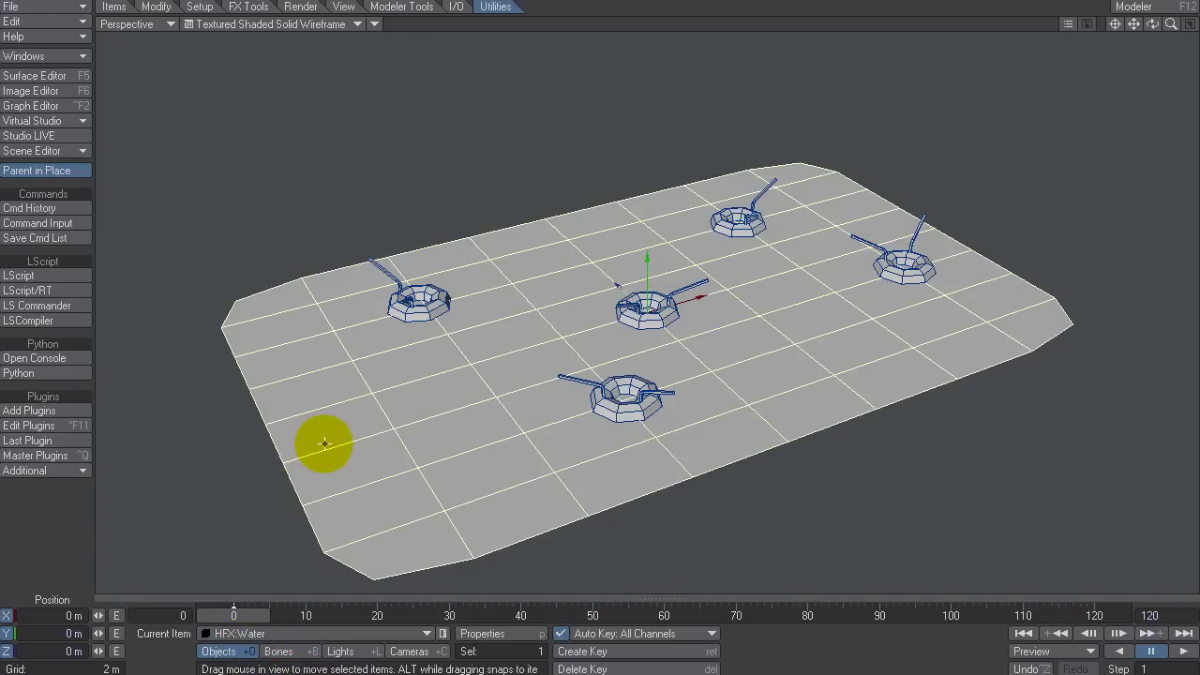
pyautogui.press('p')
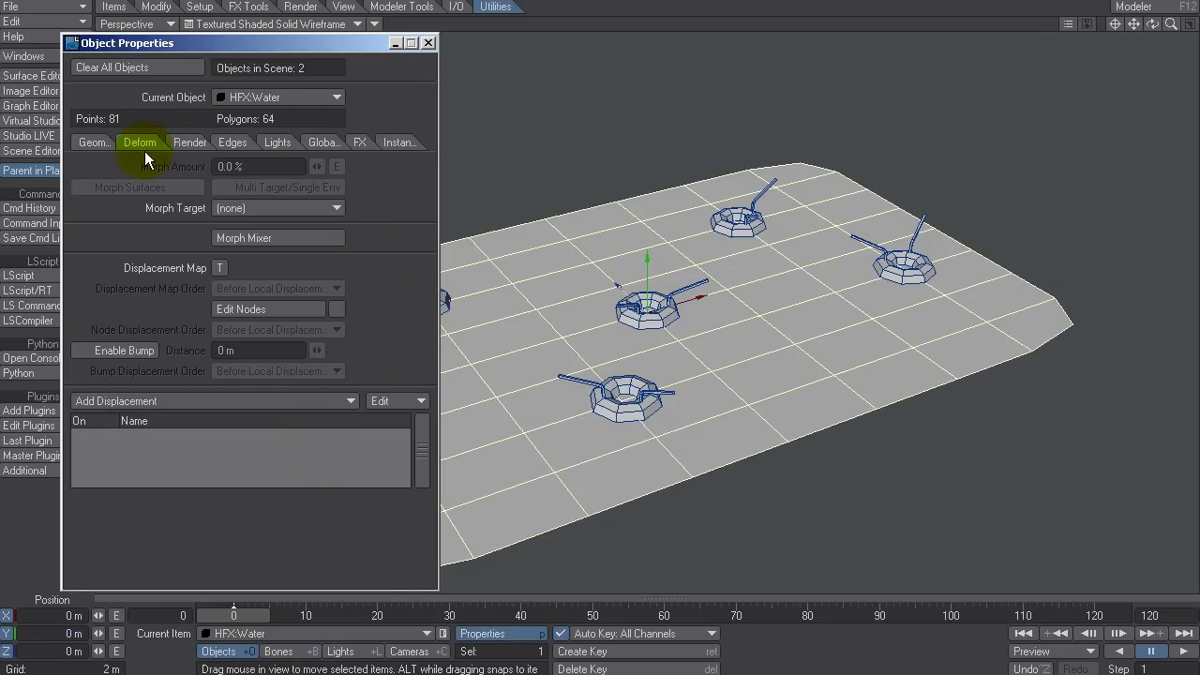
pyautogui.click(227, 208)
pyautogui.click(208, 234)
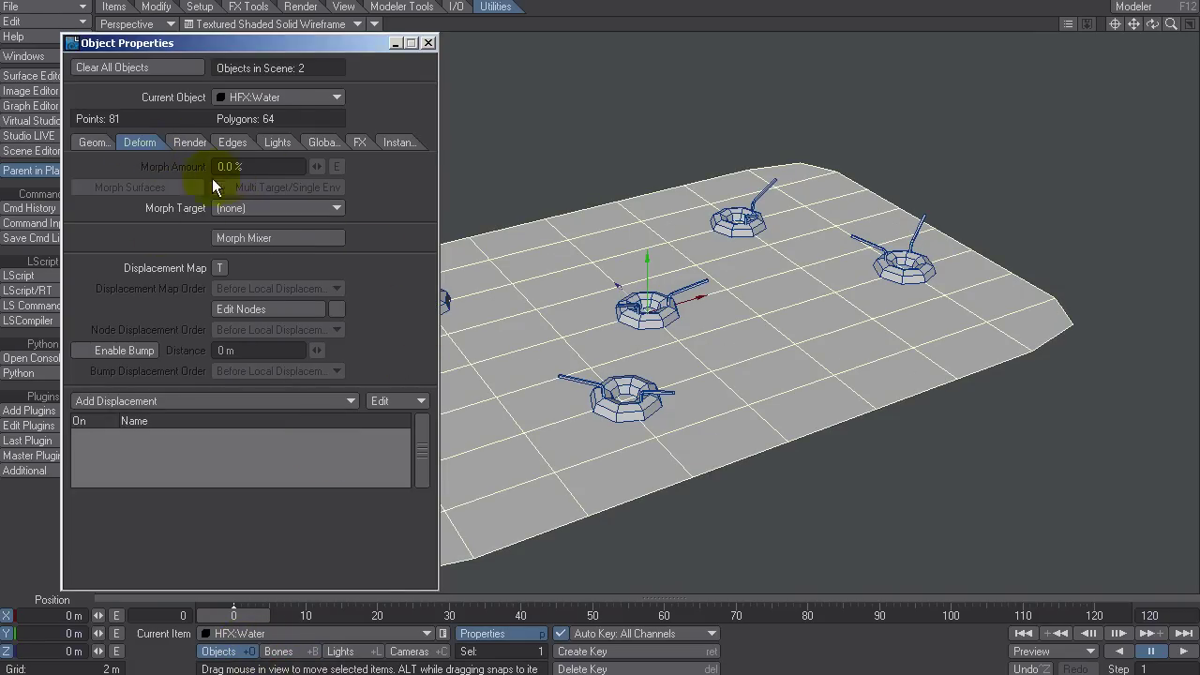
pyautogui.click(219, 268)
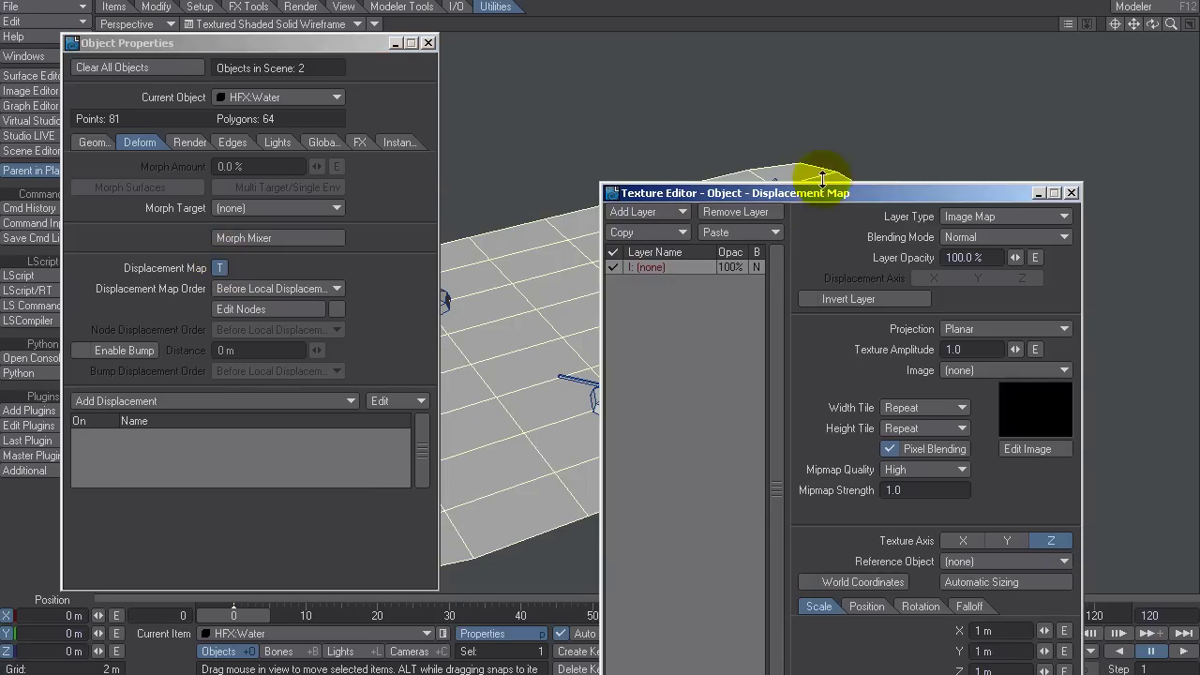
pyautogui.moveTo(817, 194); pyautogui.dragTo(825, 50)
pyautogui.click(997, 74)
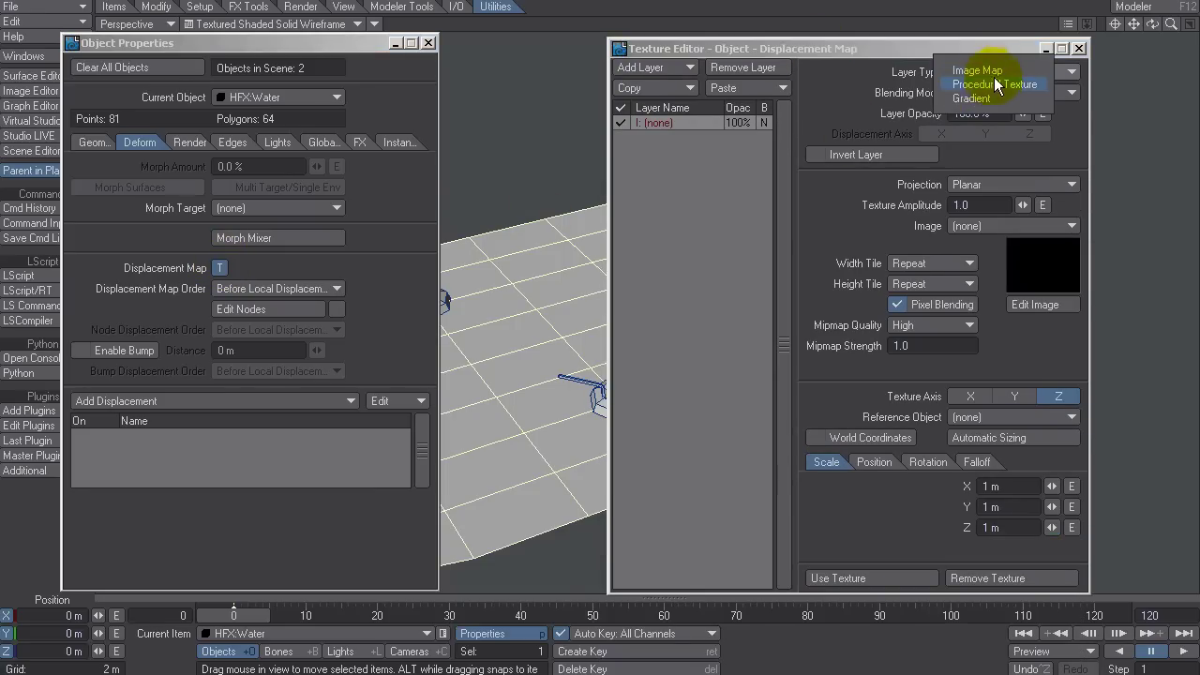
pyautogui.click(997, 86)
pyautogui.moveTo(930, 48); pyautogui.dragTo(437, 86)
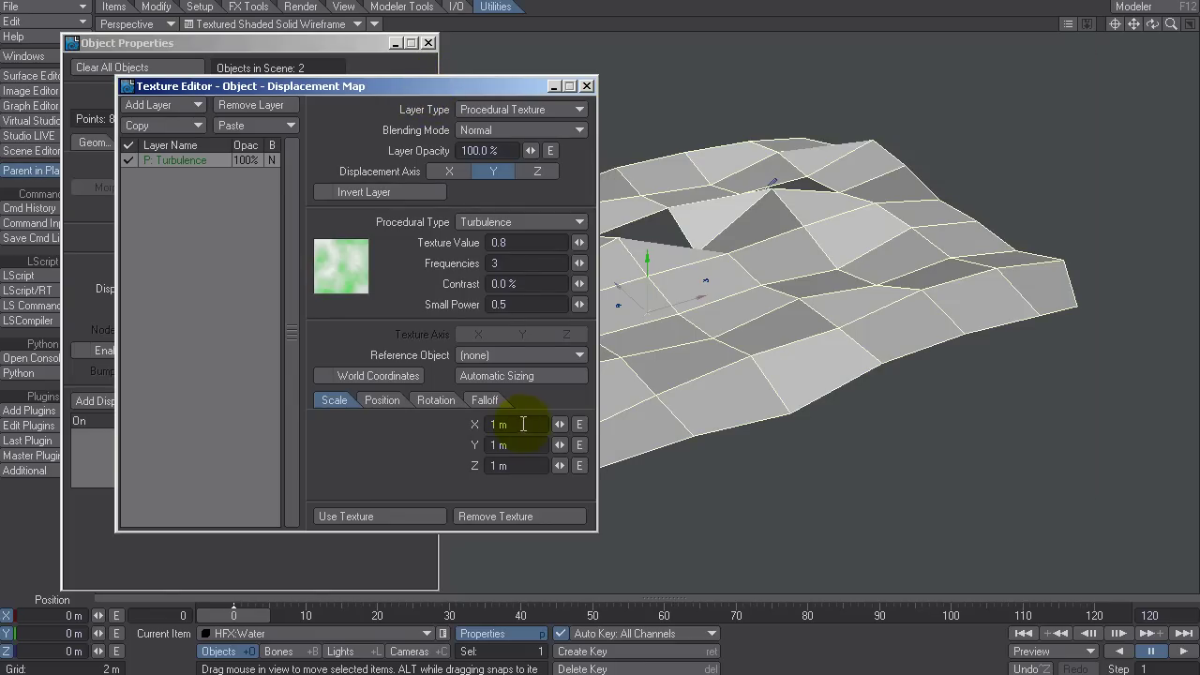
# Set the Turbulence texture's scale to 3 m on X, Y and Z.
pyautogui.click(524, 424)
pyautogui.write('3')
pyautogui.press('Return')
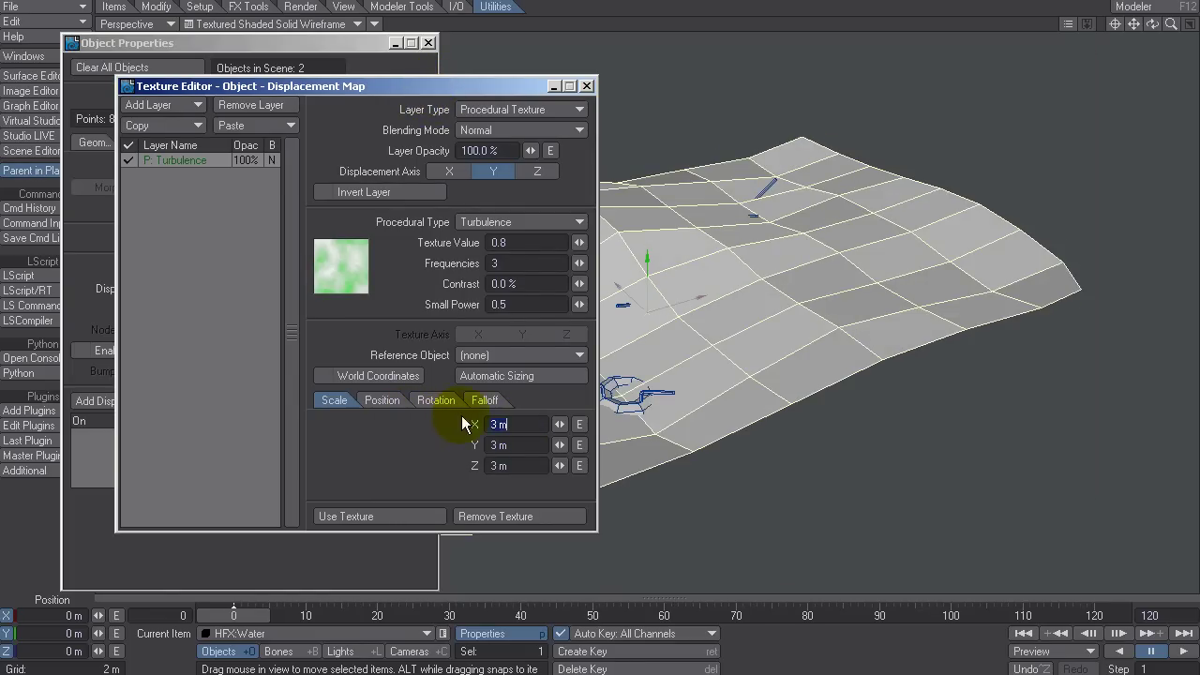
# Create an envelope for the texture's Y position and add a key at frame 24 with a value of about 1.91 m.
pyautogui.click(381, 400)
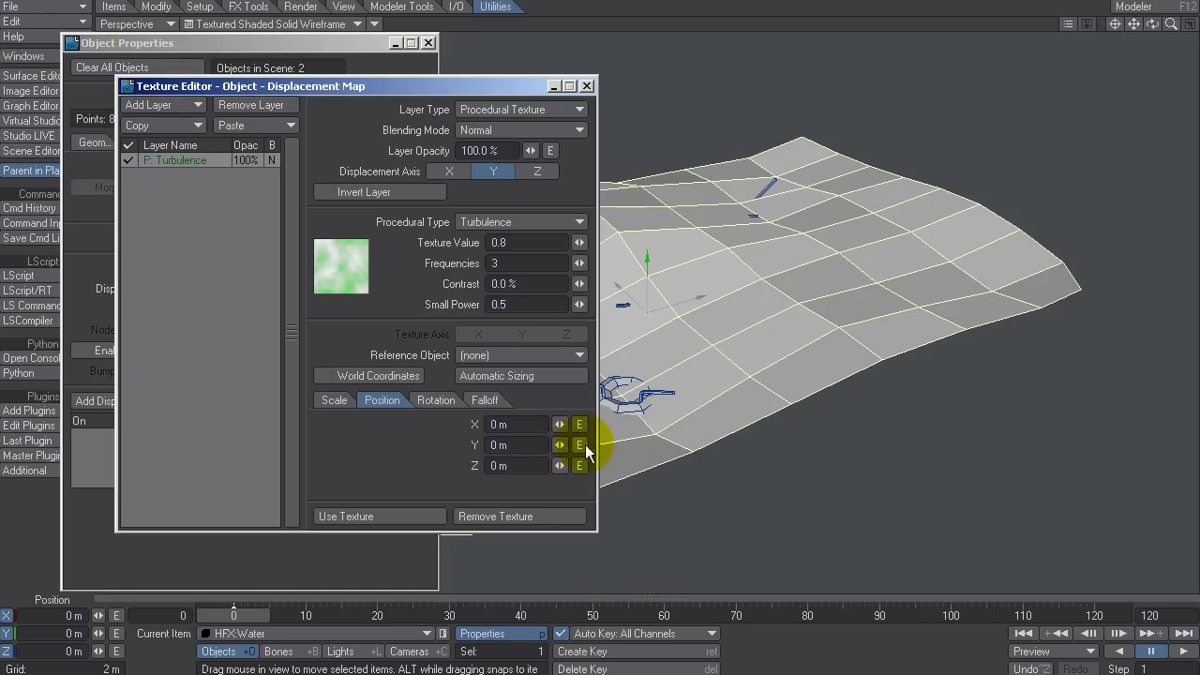
pyautogui.click(582, 446)
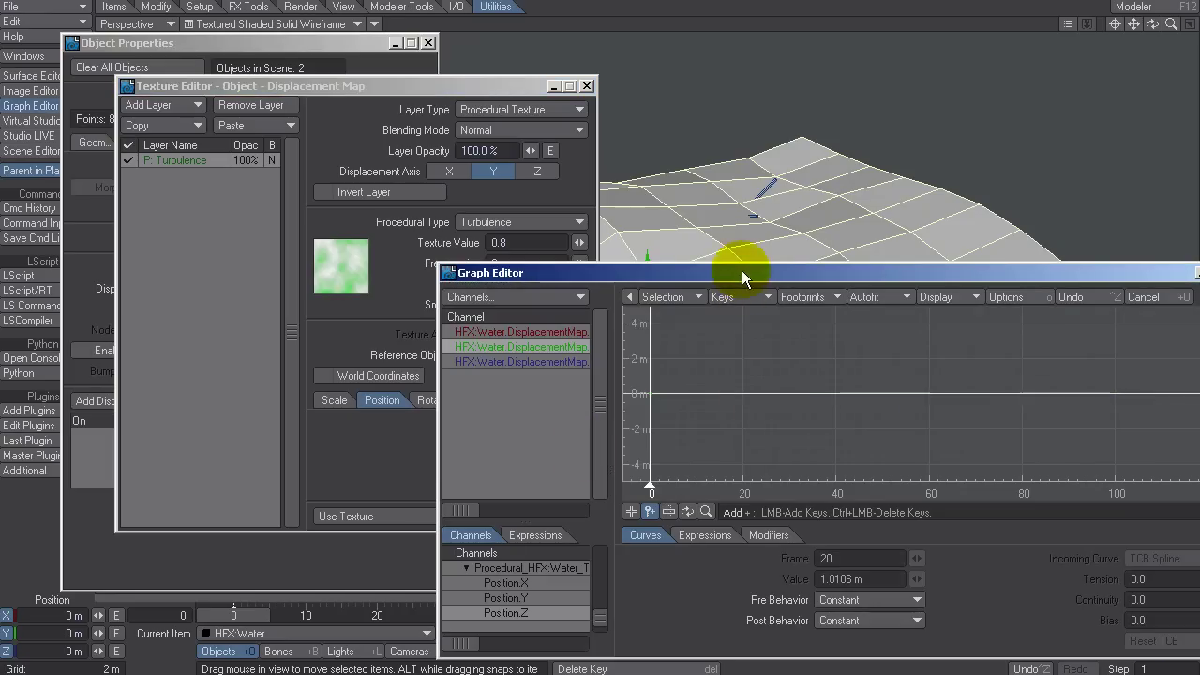
pyautogui.moveTo(601, 144); pyautogui.dragTo(598, 110)
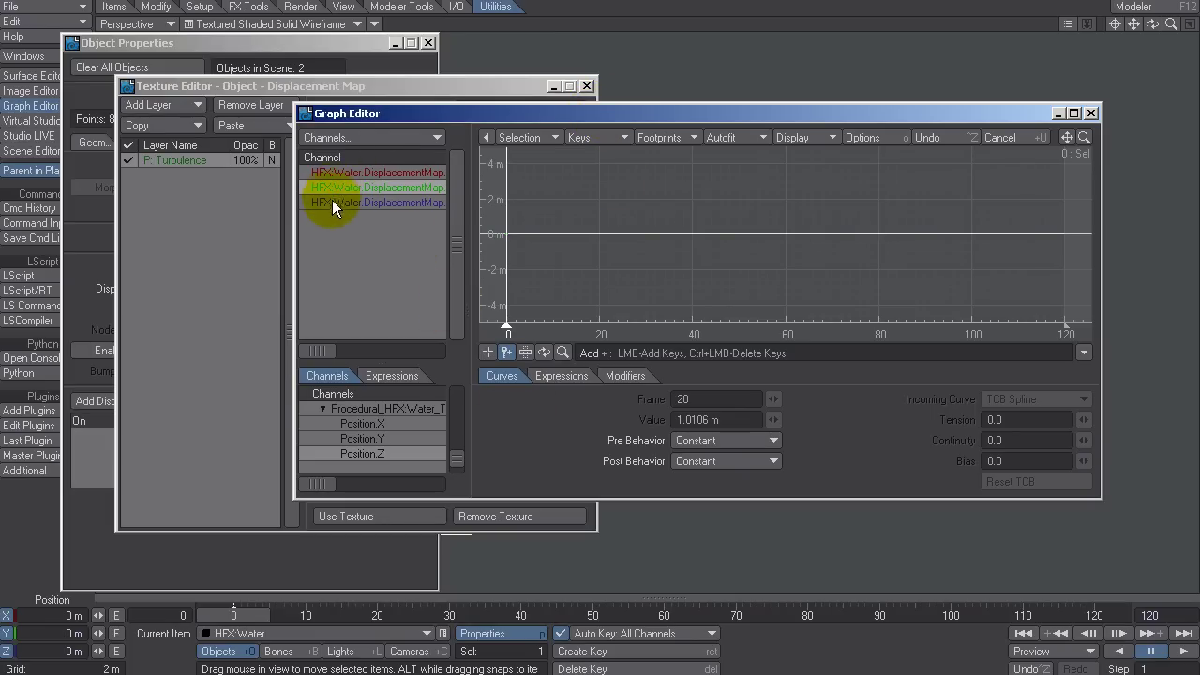
pyautogui.moveTo(340, 115); pyautogui.dragTo(272, 96)
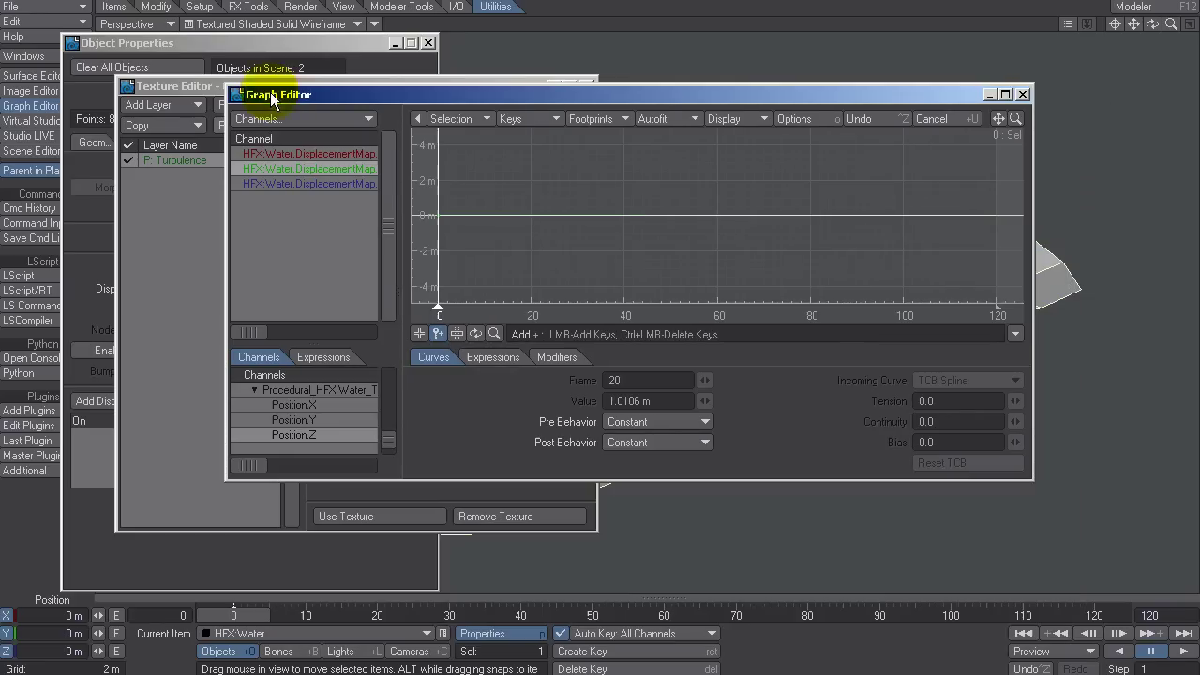
pyautogui.click(568, 183)
pyautogui.moveTo(568, 184); pyautogui.dragTo(574, 186)
pyautogui.hotkey('ctrl', 'z')
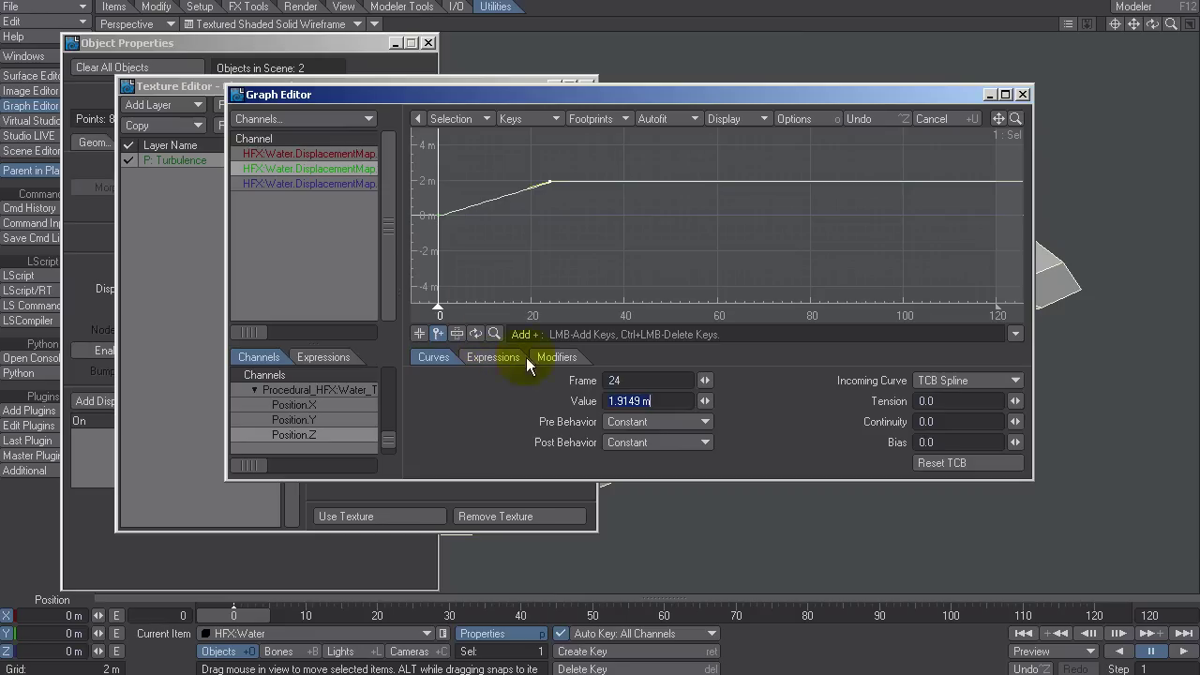
# Set both the pre behavior and the post behavior of the Position.Y curve to Linear.
pyautogui.click(621, 421)
pyautogui.click(614, 478)
pyautogui.click(626, 442)
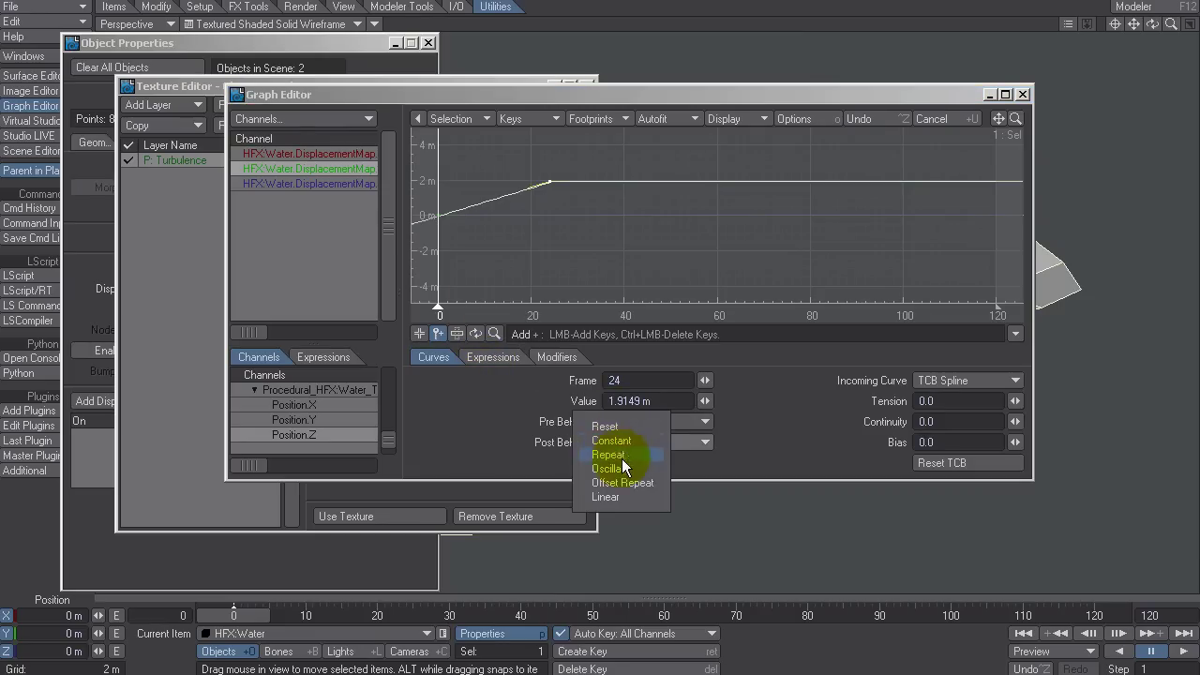
pyautogui.click(621, 498)
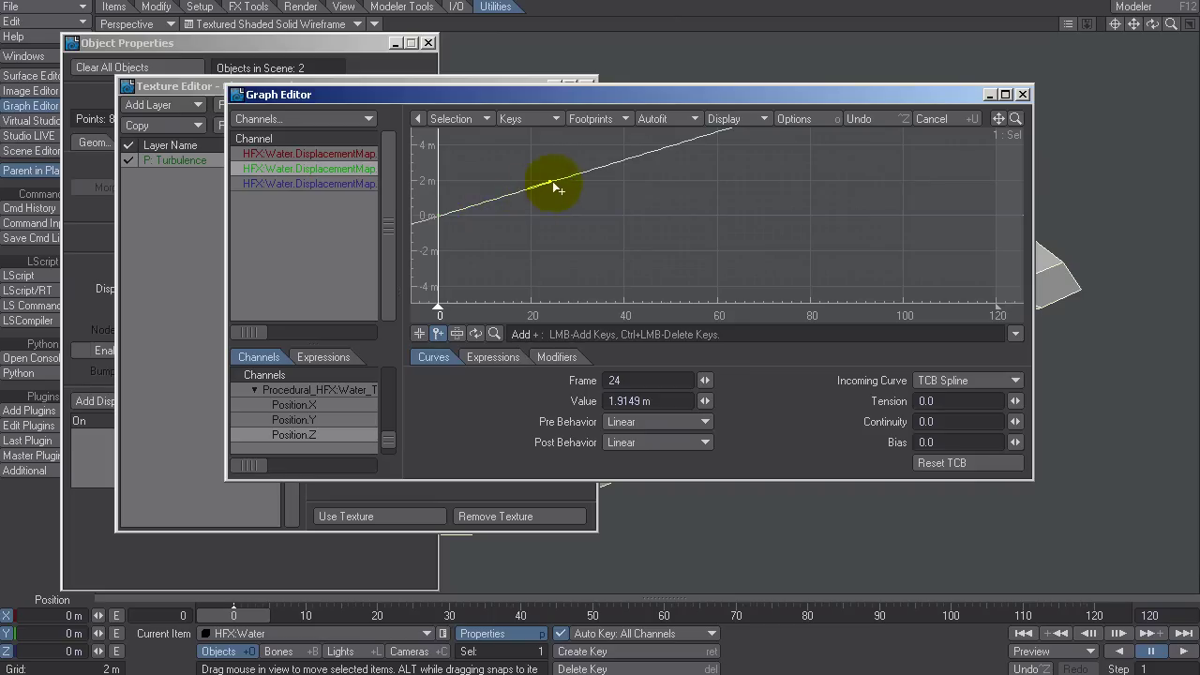
# Close the graph, apply the displacement texture and play the animation to preview the moving water surface.
pyautogui.moveTo(549, 185)
pyautogui.click(1025, 95)
pyautogui.click(390, 514)
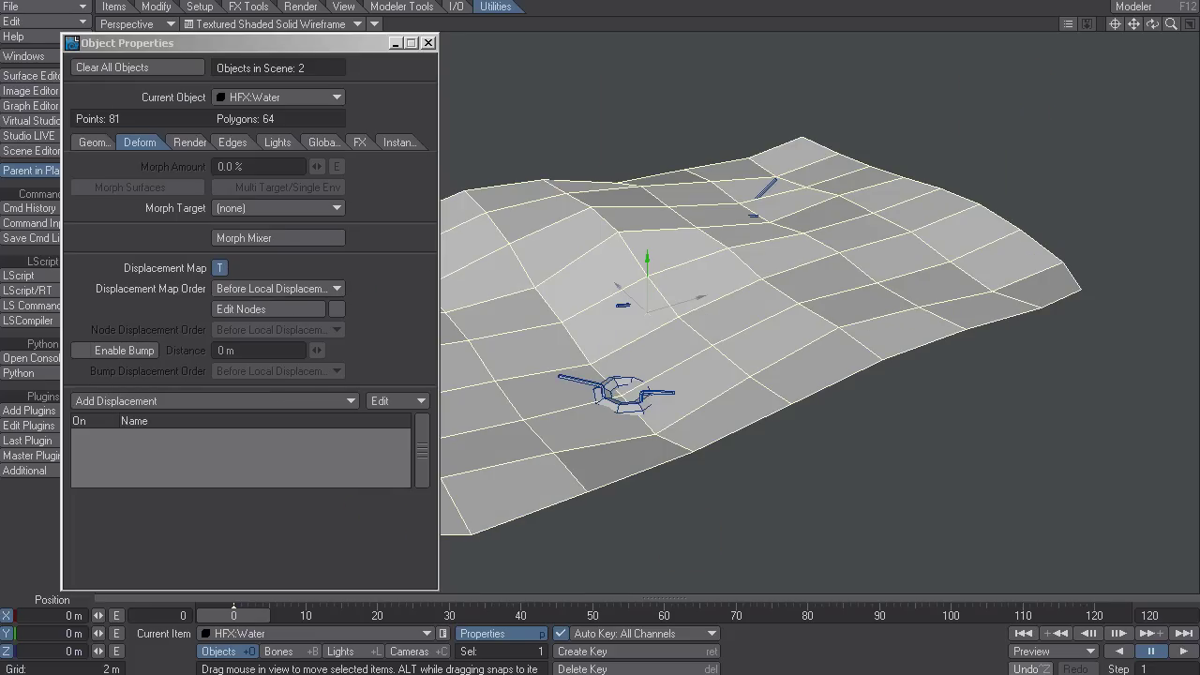
pyautogui.click(1185, 654)
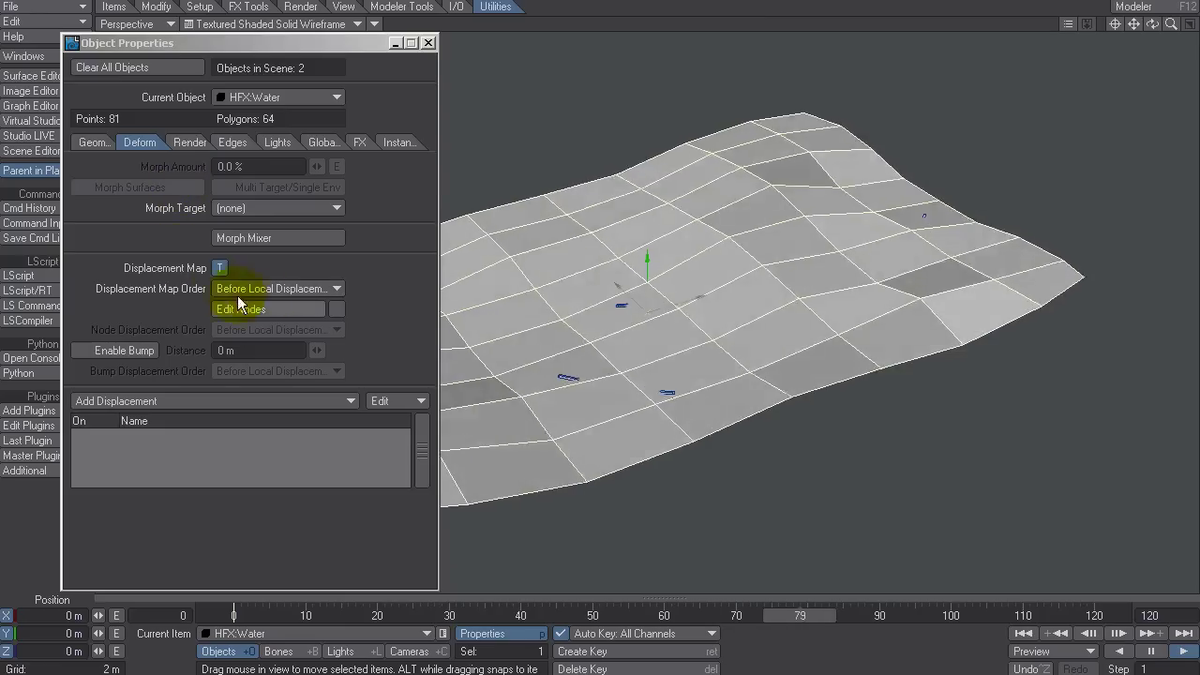
# Add the FX_HardLink displacement to the HFX:floaties object.
pyautogui.click(428, 43)
pyautogui.moveTo(1152, 25)
pyautogui.mouseDown()
pyautogui.moveTo(535, 313)
pyautogui.moveTo(539, 293)
pyautogui.moveTo(544, 322)
pyautogui.moveTo(549, 306)
pyautogui.moveTo(528, 271)
pyautogui.moveTo(543, 307)
pyautogui.mouseUp()
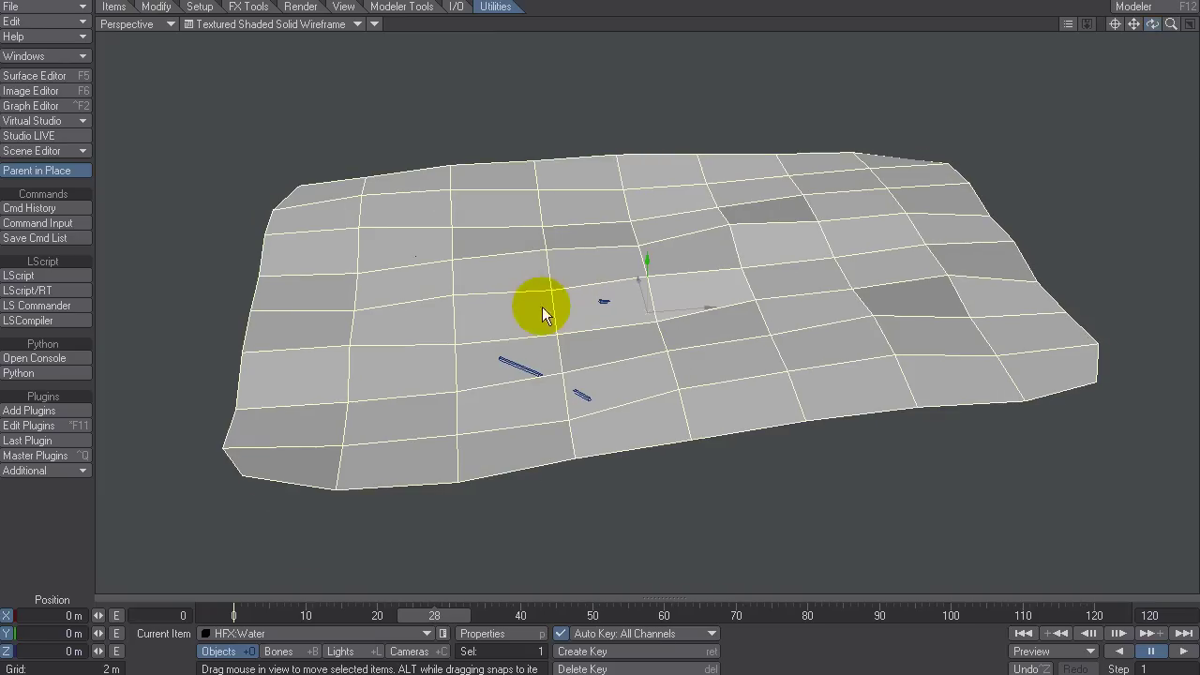
pyautogui.click(259, 635)
pyautogui.click(258, 645)
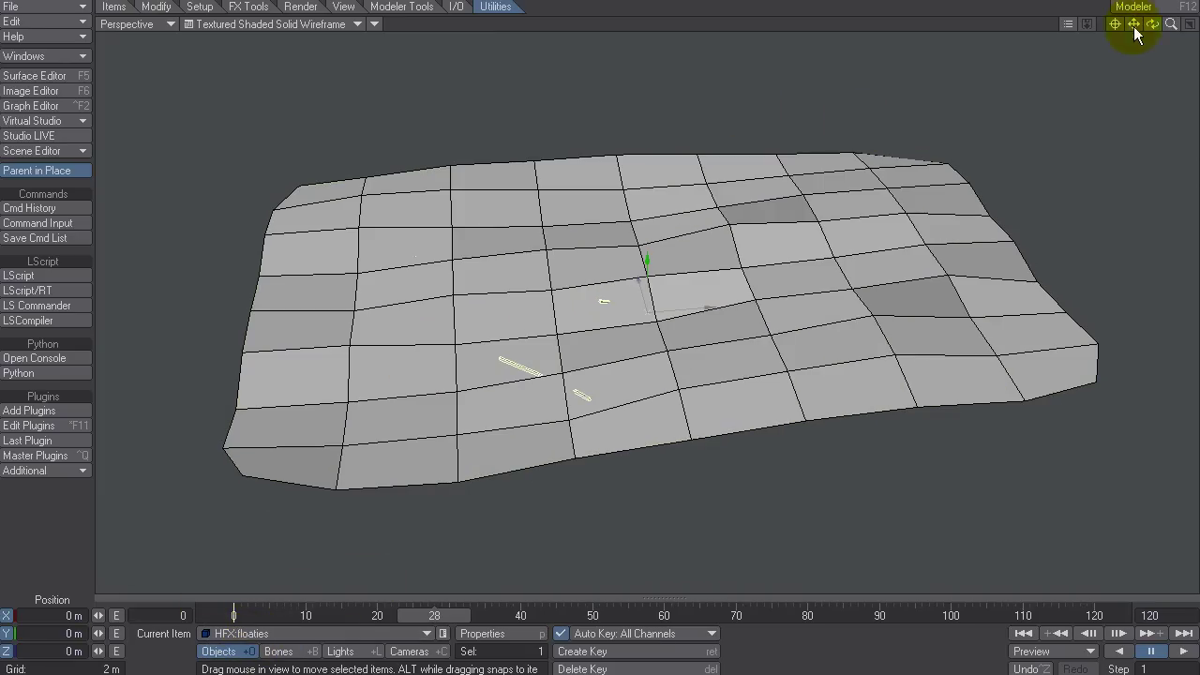
pyautogui.moveTo(536, 302)
pyautogui.mouseDown()
pyautogui.moveTo(536, 282)
pyautogui.moveTo(535, 303)
pyautogui.mouseUp()
pyautogui.press('p')
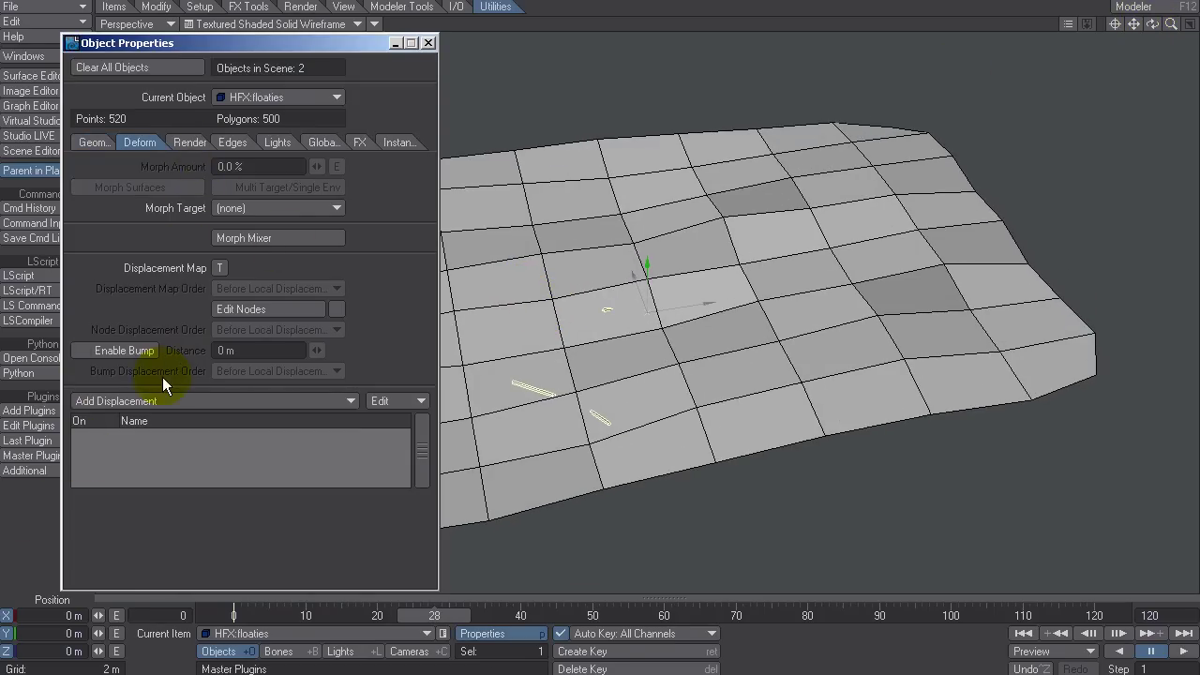
pyautogui.click(116, 399)
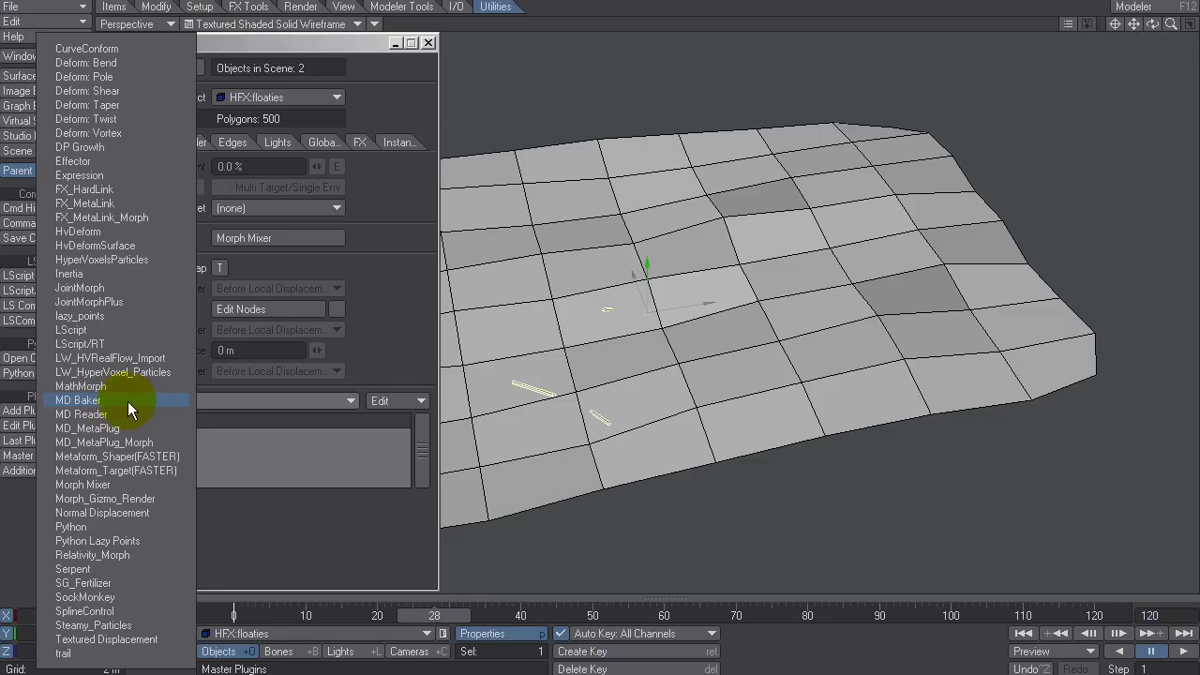
pyautogui.click(110, 190)
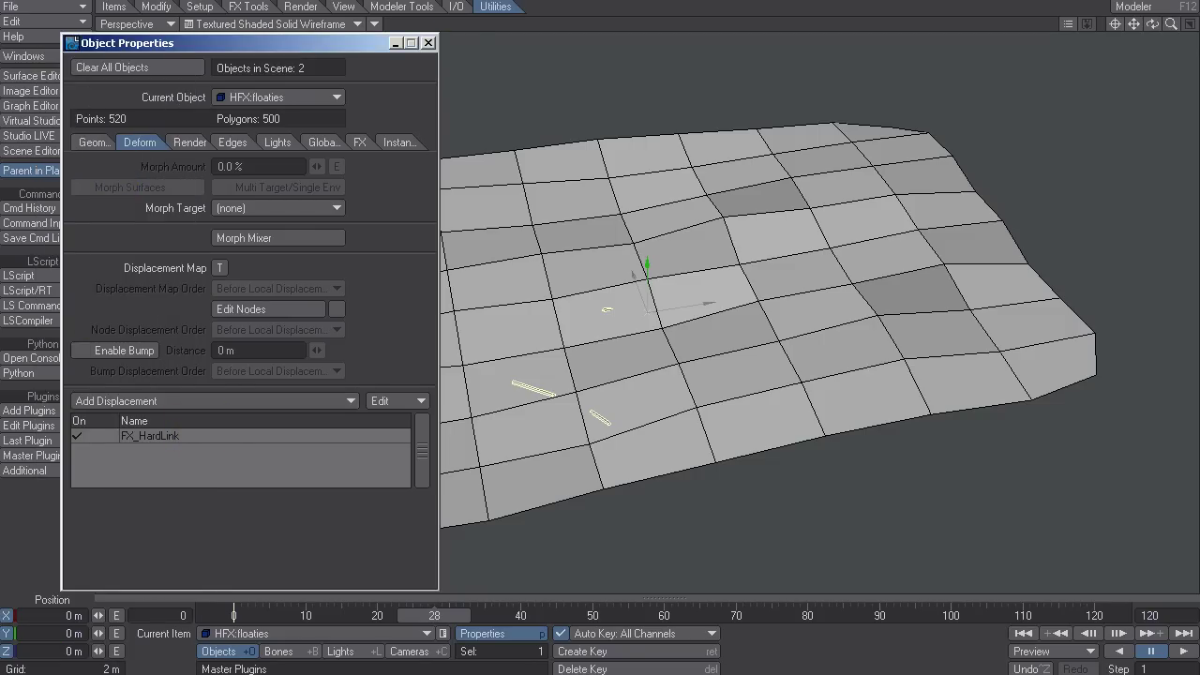
pyautogui.click(427, 43)
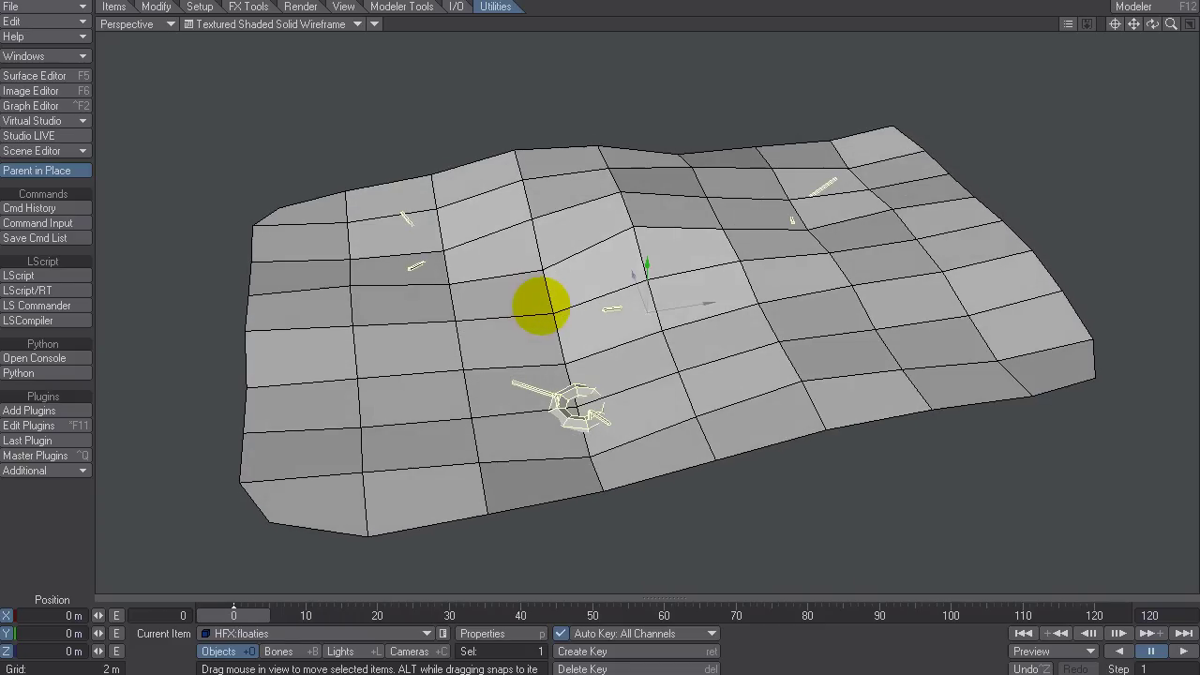
# Parent the floaties object to HFX:Water and play the animation to check how the floaties move.
pyautogui.press('m')
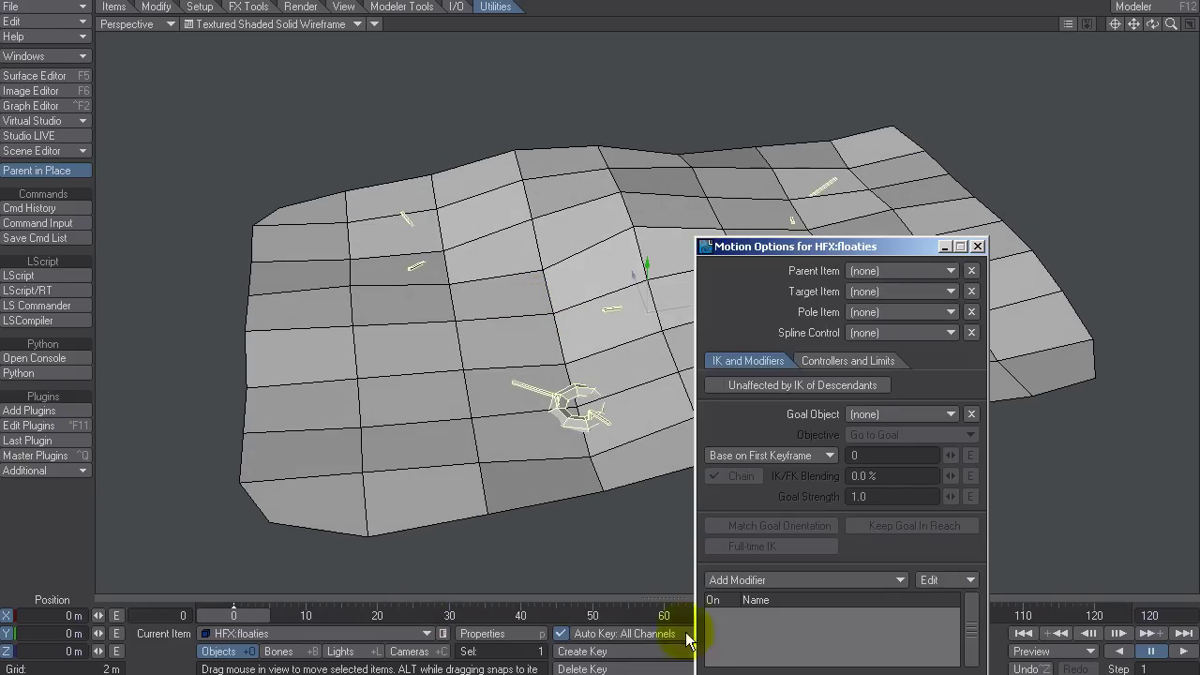
pyautogui.click(893, 270)
pyautogui.click(902, 281)
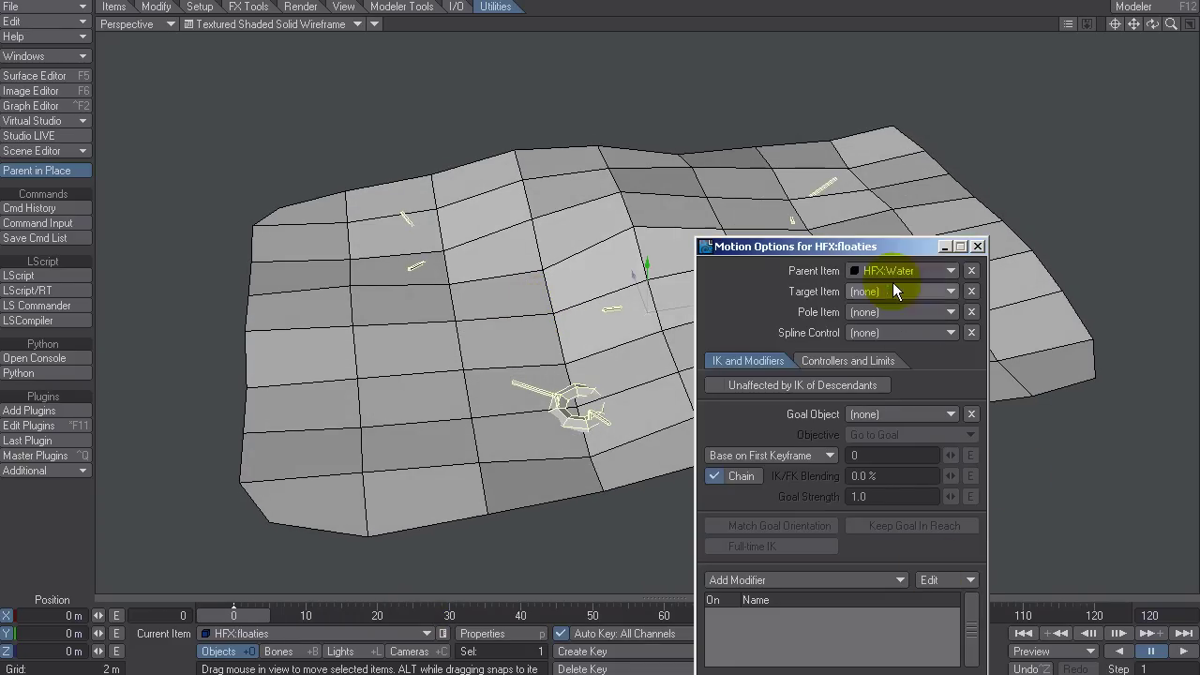
pyautogui.click(977, 246)
pyautogui.click(1183, 650)
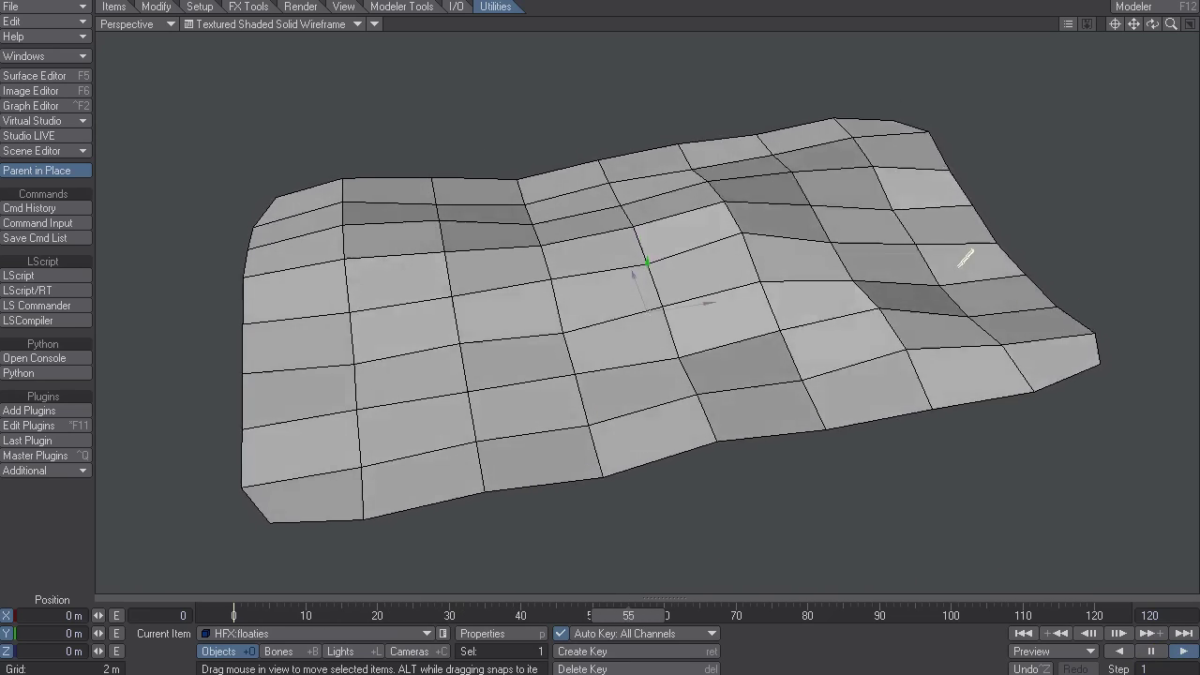
pyautogui.click(1022, 634)
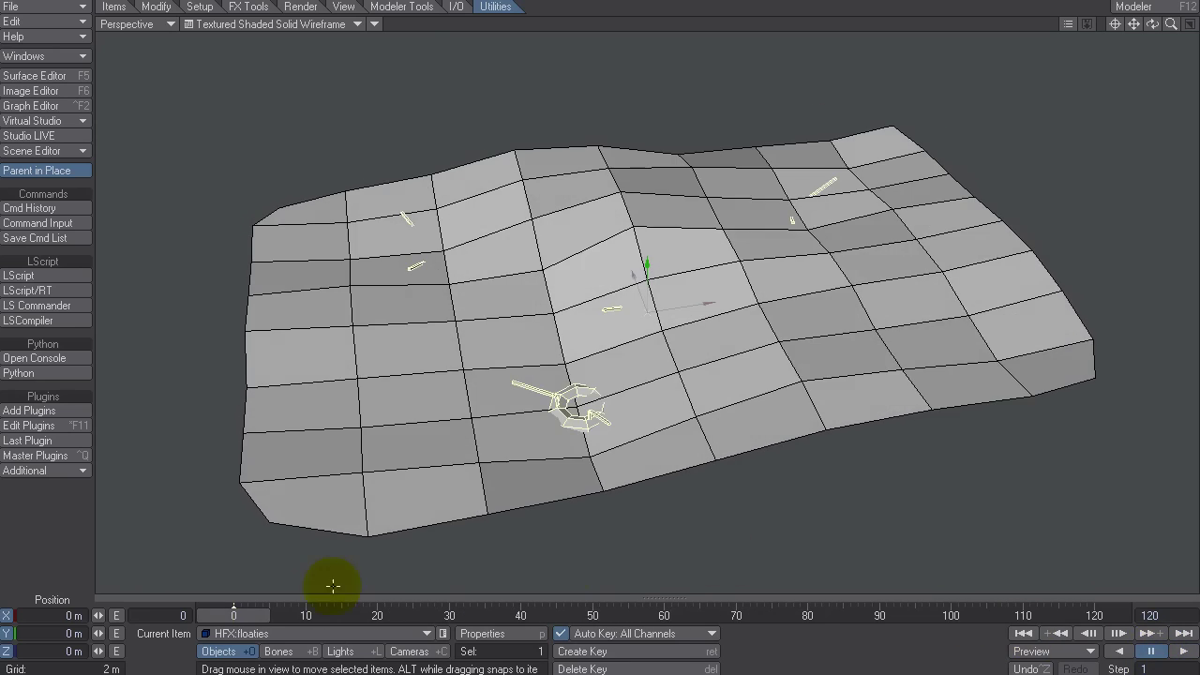
pyautogui.keyDown('alt'); pyautogui.moveTo(536, 308); pyautogui.dragTo(608, 270); pyautogui.keyUp('alt')
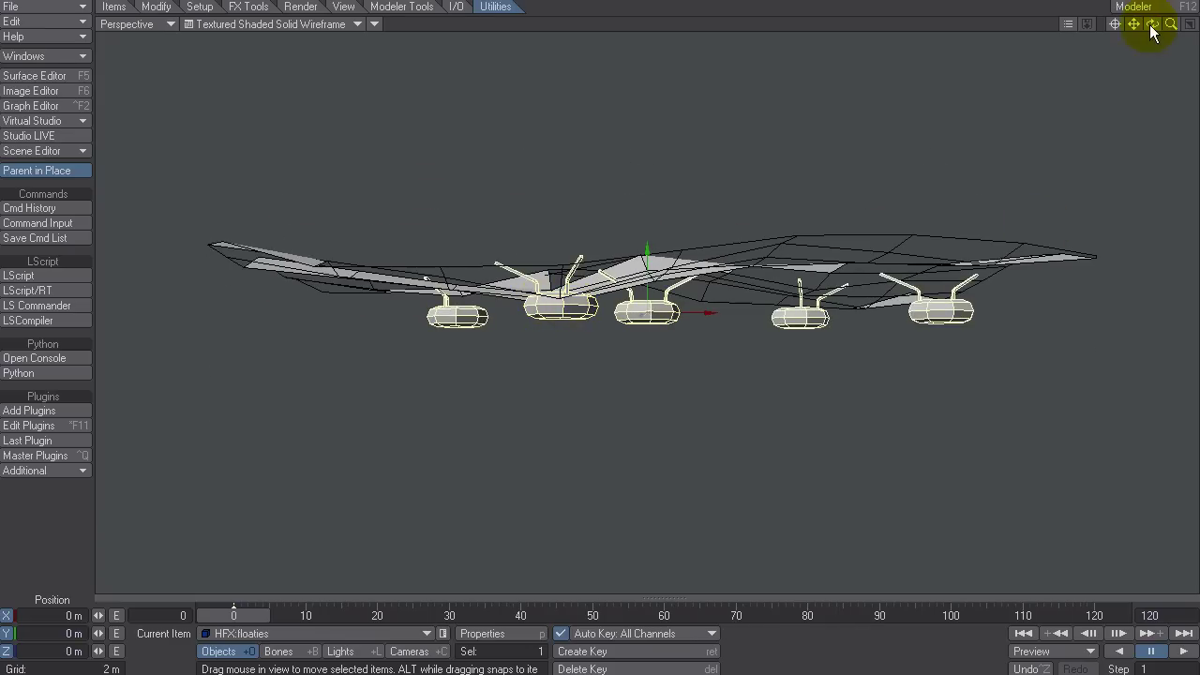
pyautogui.moveTo(1153, 32); pyautogui.dragTo(535, 301)
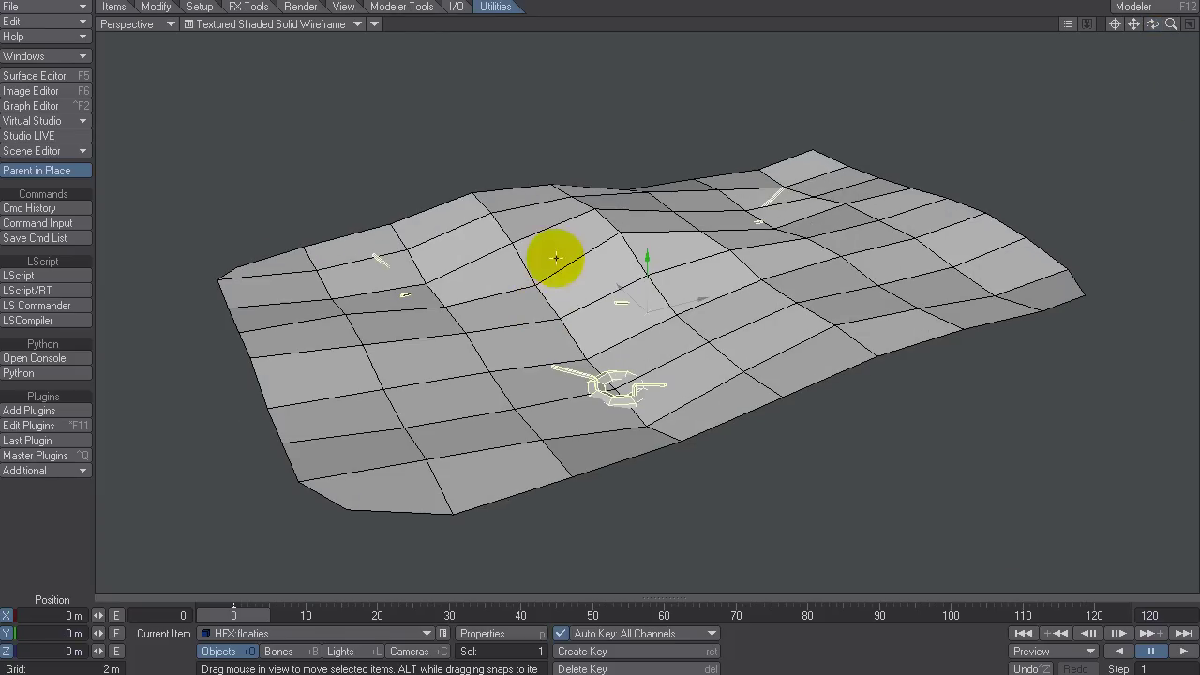
# Add MD Baker to the HFX:Water object and bake frames 0 to 120 in MDD format to VertCache\HFX_Water.mdd.
pyautogui.click(598, 193)
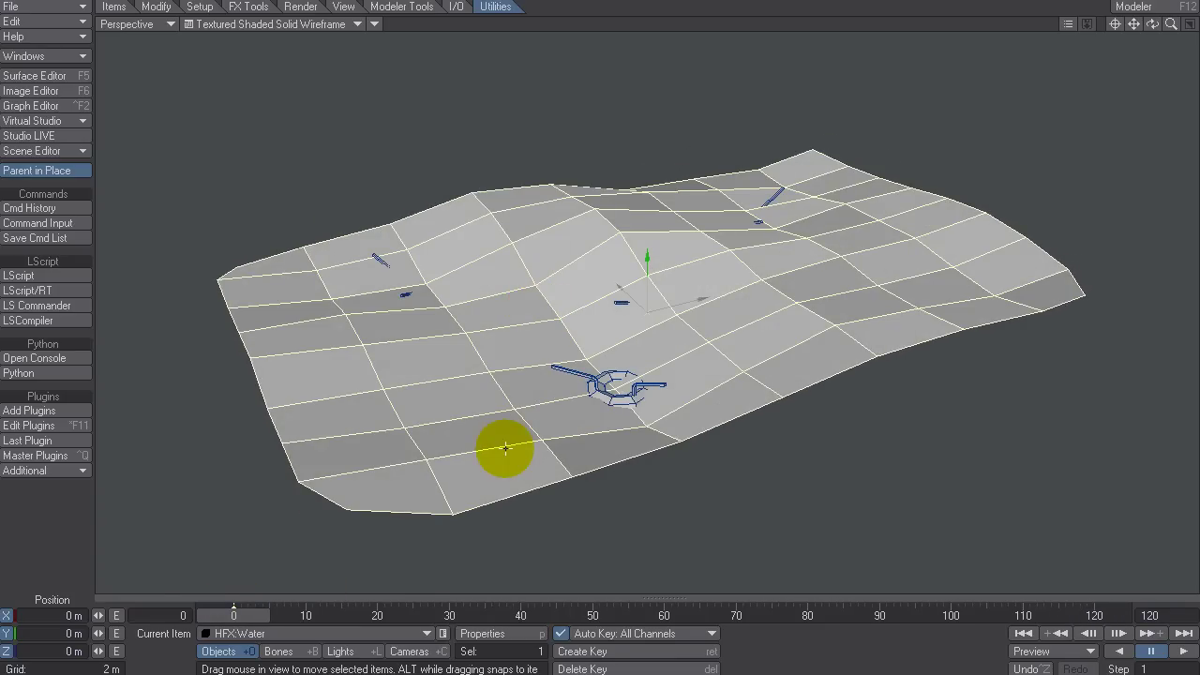
pyautogui.press('p')
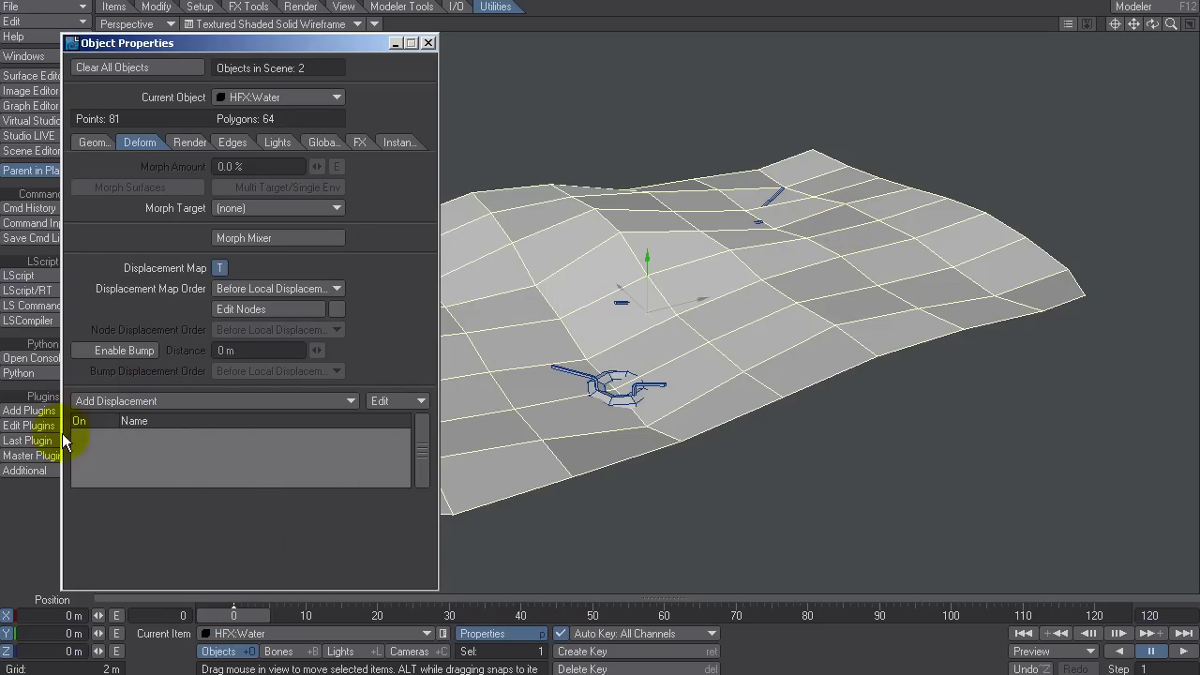
pyautogui.click(253, 402)
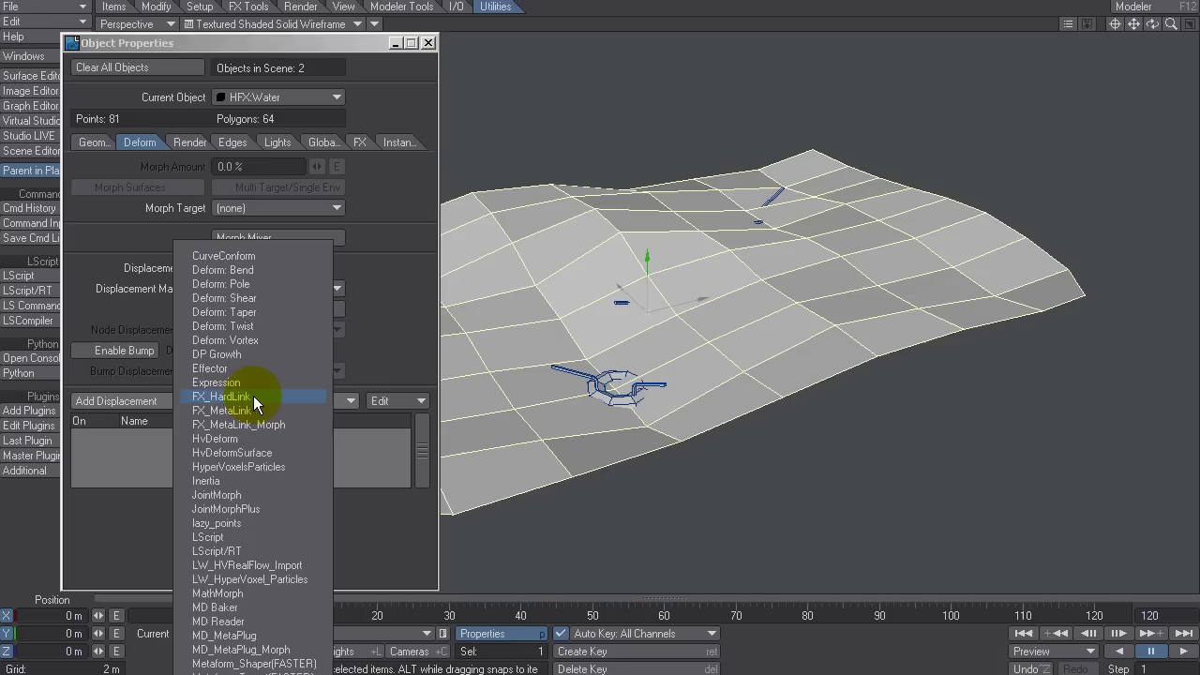
pyautogui.click(250, 609)
pyautogui.doubleClick(179, 439)
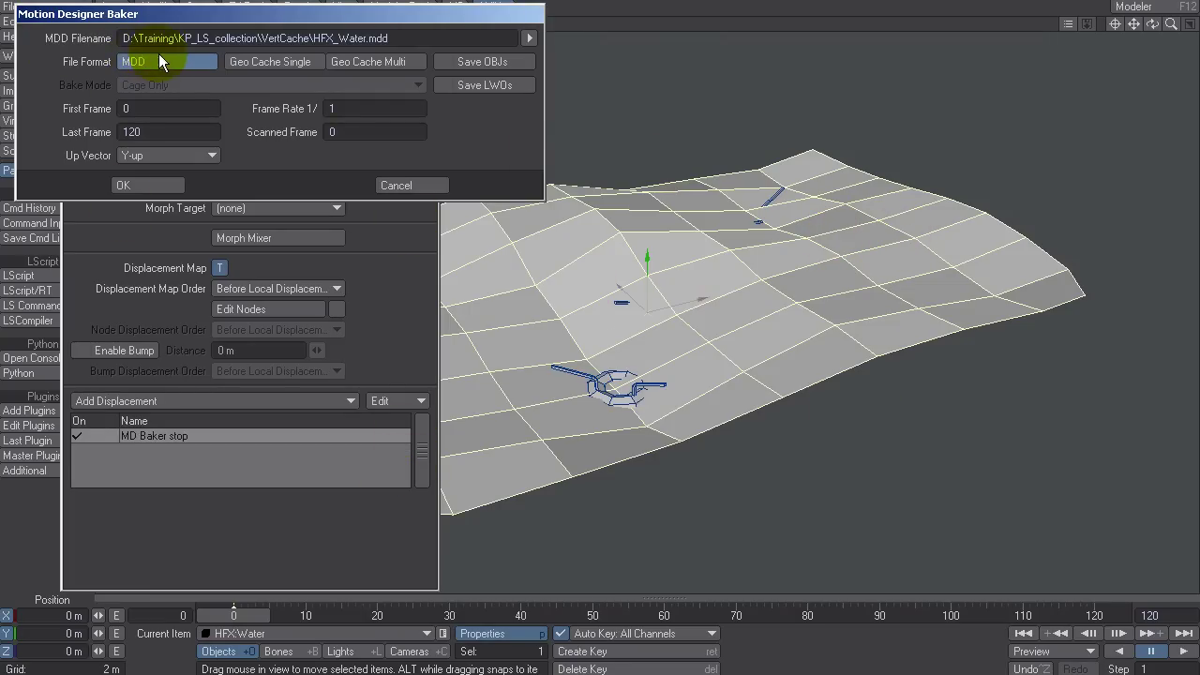
pyautogui.click(141, 184)
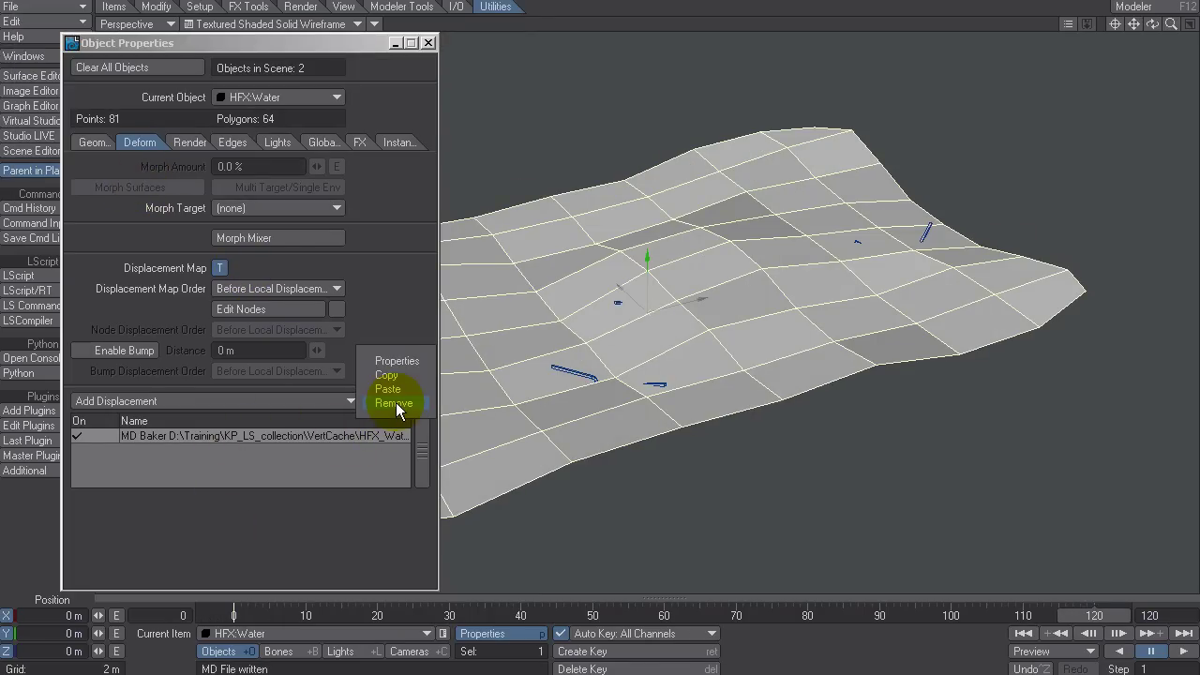
# Replace the water object's MD Baker and displacement map texture with a ClothFX dynamic.
pyautogui.click(395, 402)
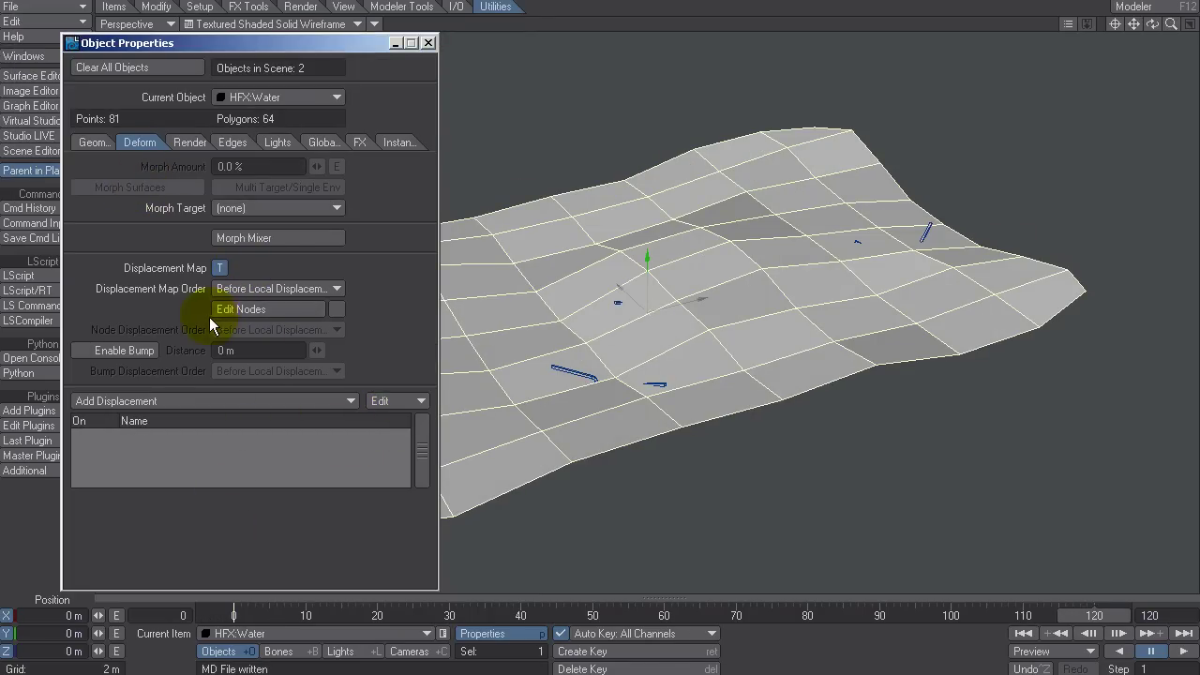
pyautogui.click(220, 268)
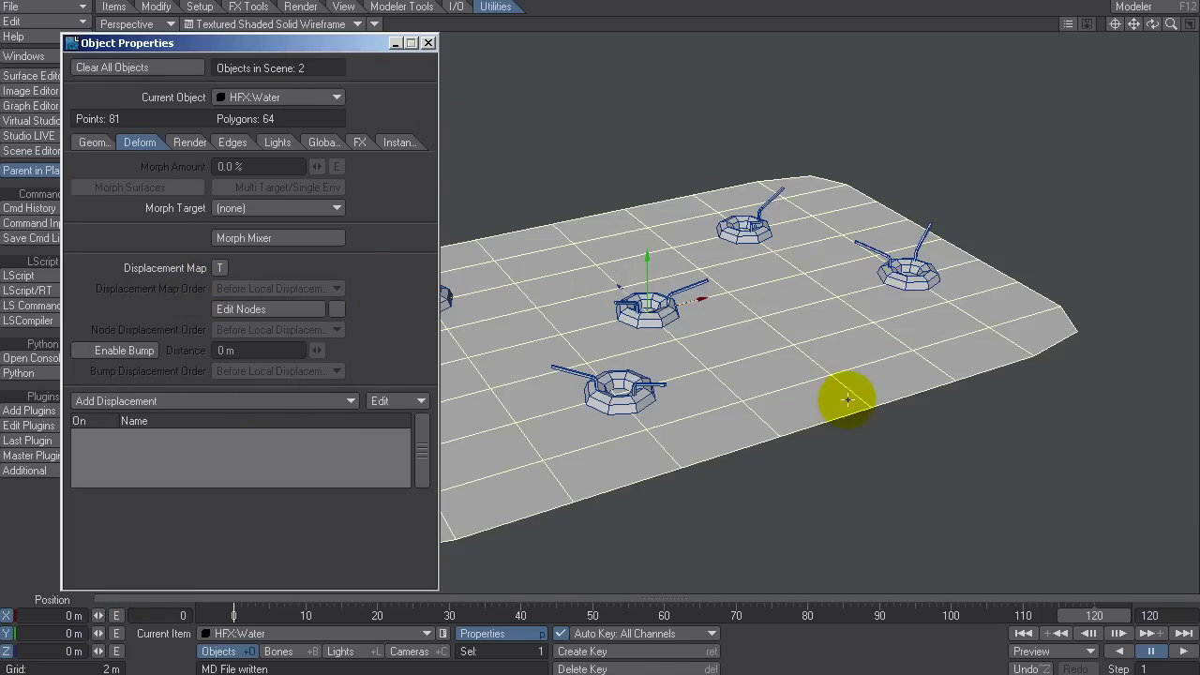
pyautogui.click(358, 142)
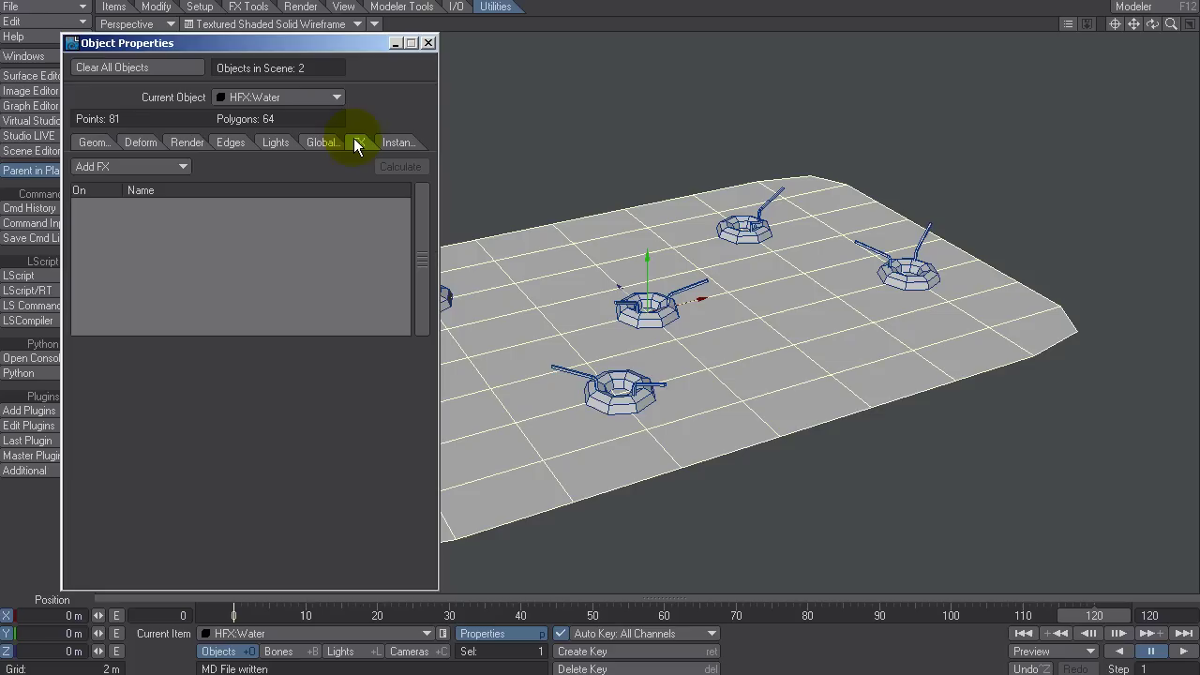
pyautogui.click(153, 169)
pyautogui.click(158, 218)
pyautogui.click(184, 206)
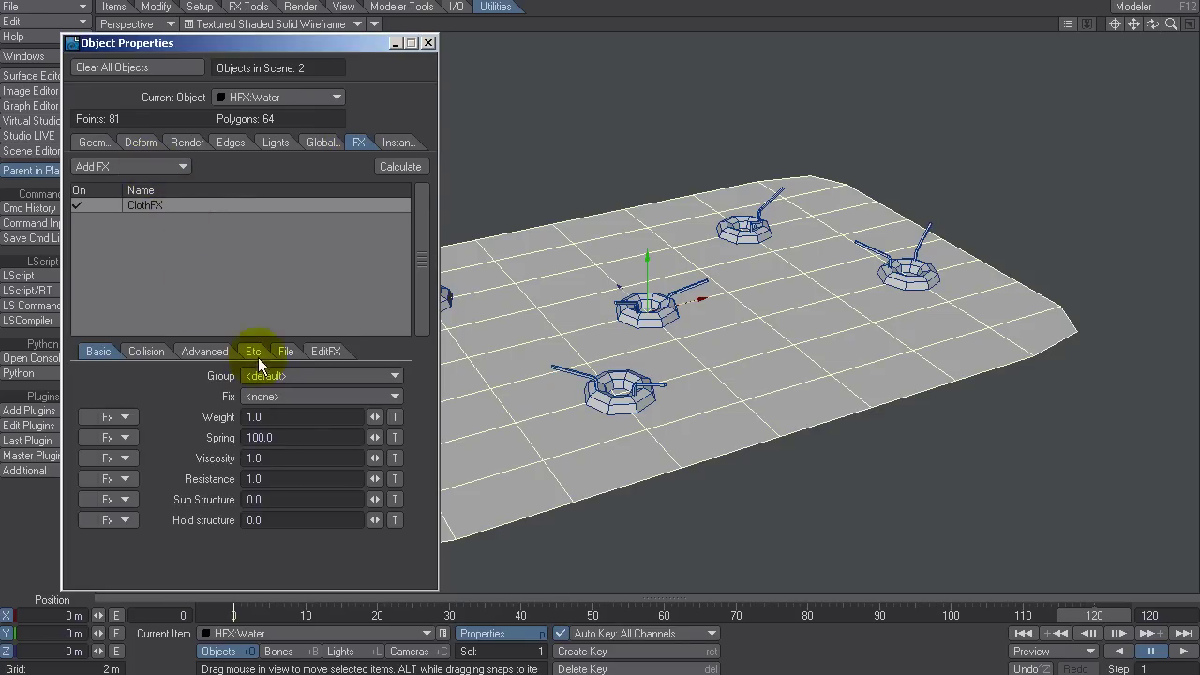
# Load the baked motion file HFX_Water.mdd from the VertCache folder into the water's ClothFX.
pyautogui.click(286, 352)
pyautogui.click(225, 375)
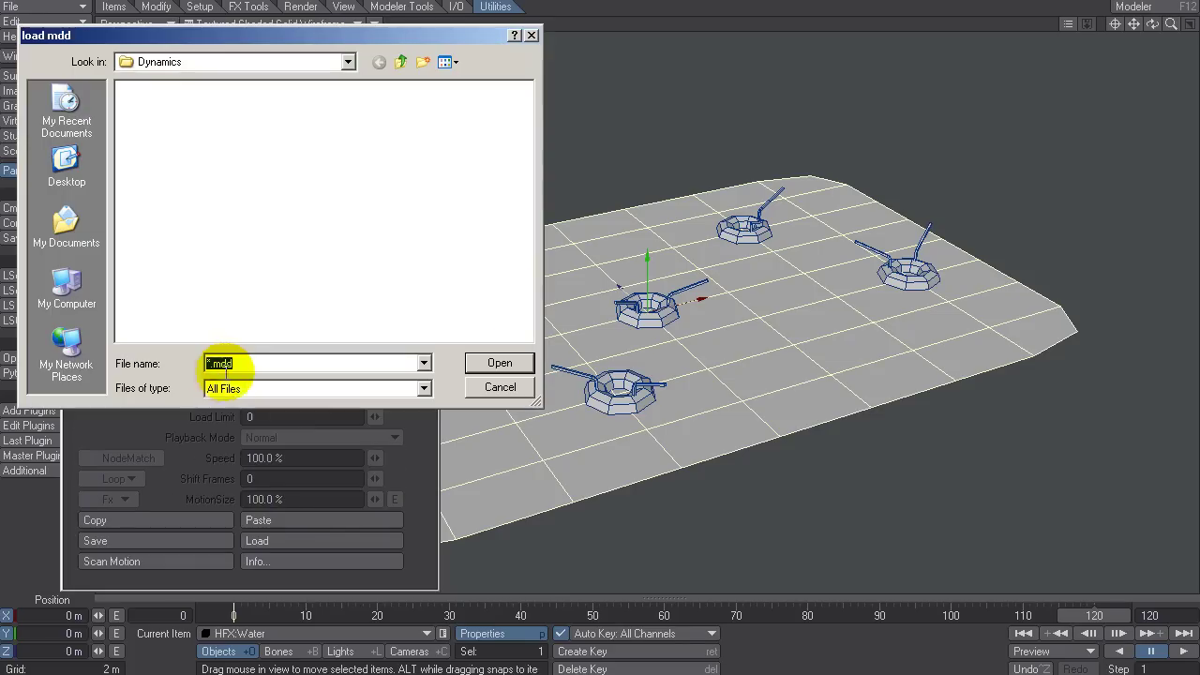
pyautogui.click(400, 61)
pyautogui.doubleClick(140, 260)
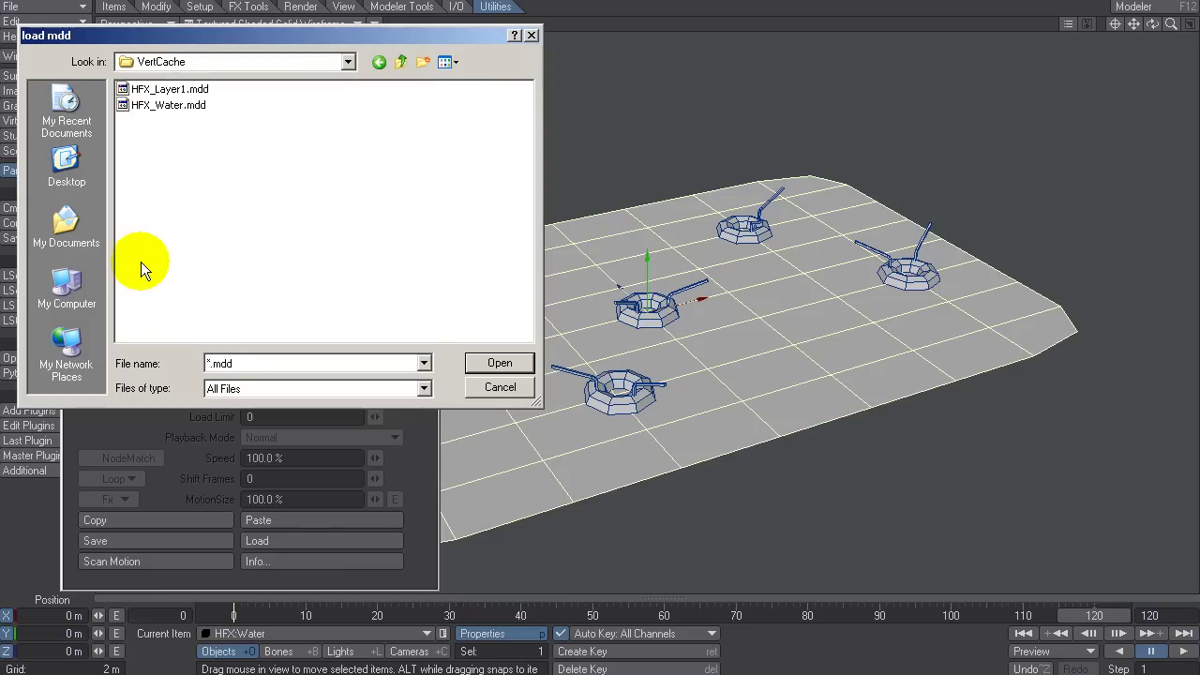
pyautogui.click(167, 105)
pyautogui.click(494, 364)
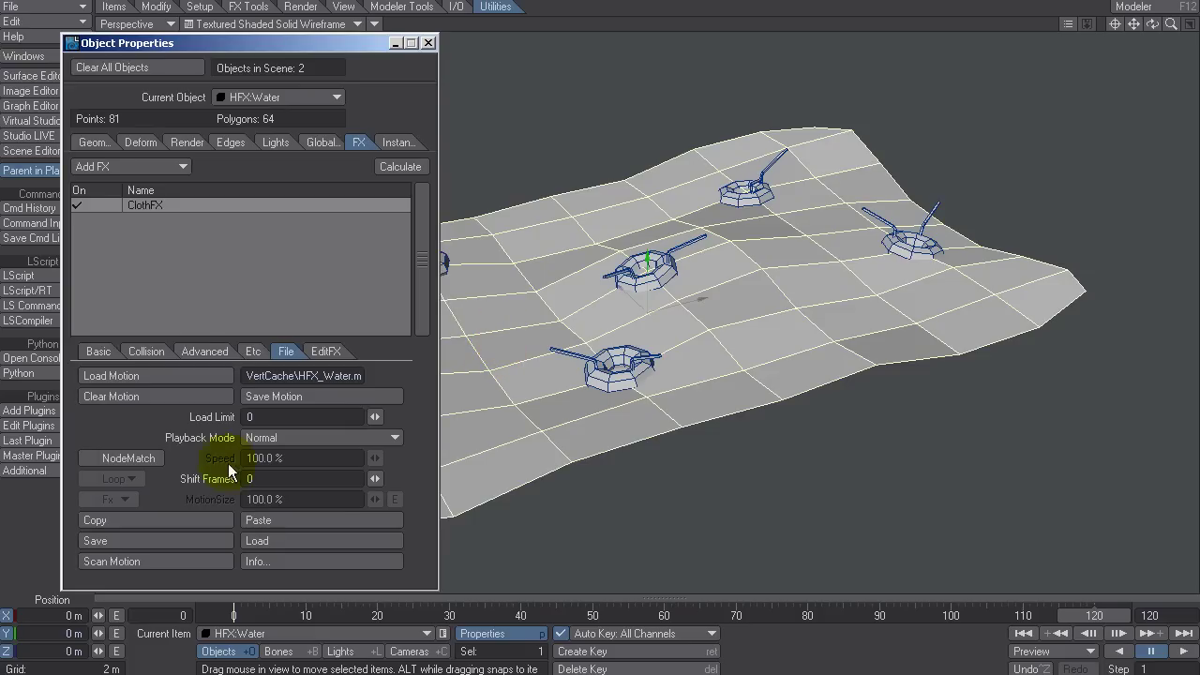
# Play the animation and inspect up close how the floaties ride on the moving water.
pyautogui.click(428, 45)
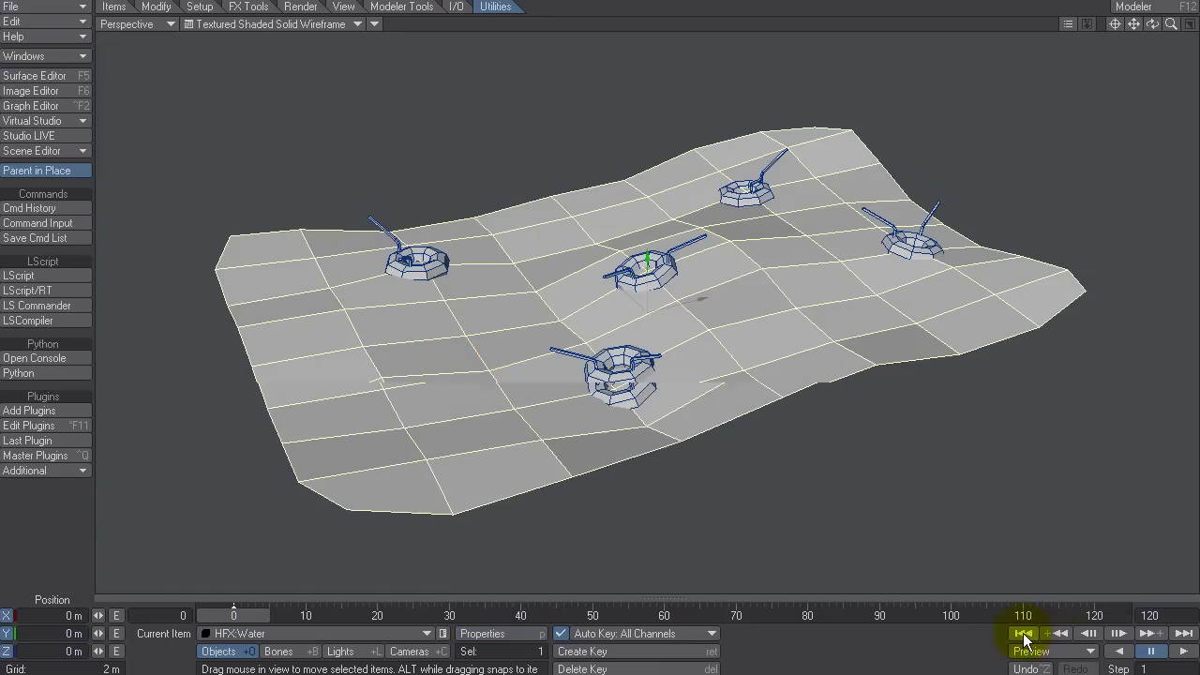
pyautogui.click(1180, 651)
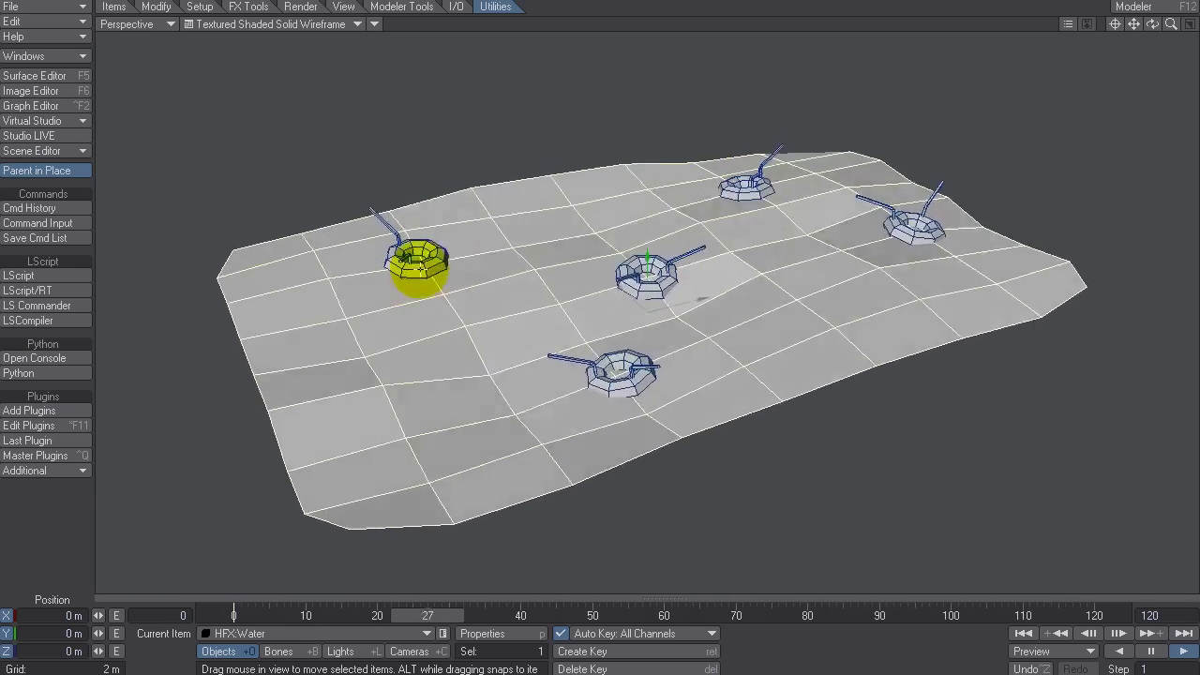
pyautogui.moveTo(1170, 23); pyautogui.dragTo(1112, 70)
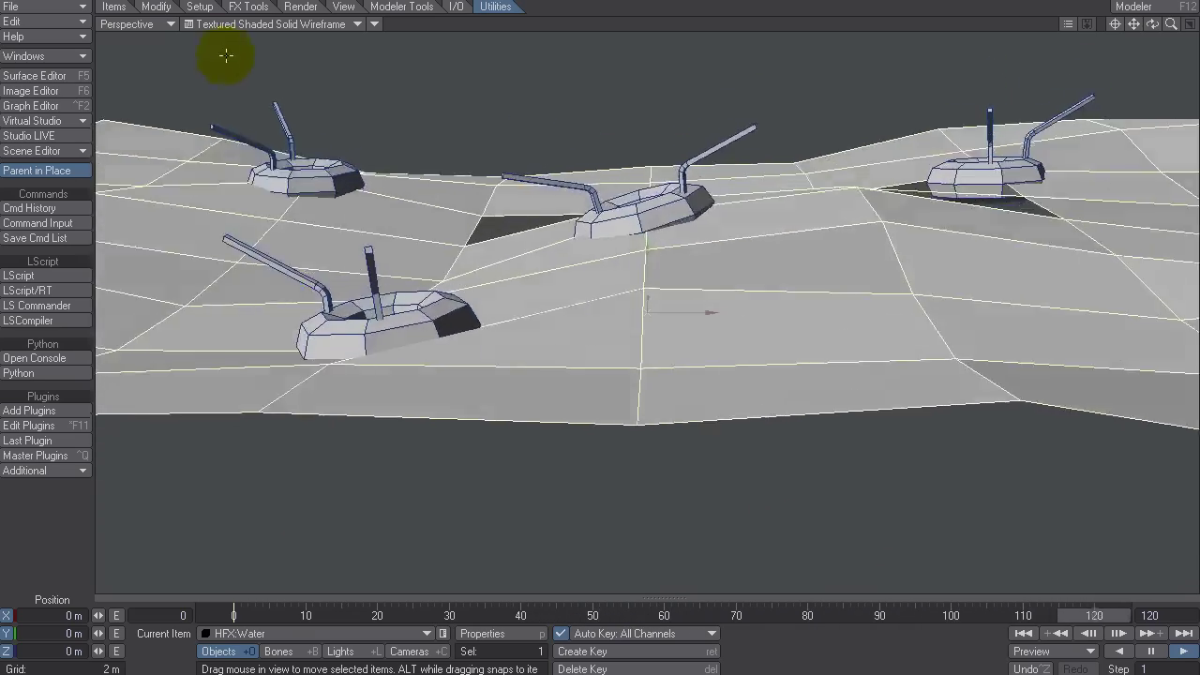
pyautogui.moveTo(1152, 24); pyautogui.dragTo(711, 191)
pyautogui.click(1152, 650)
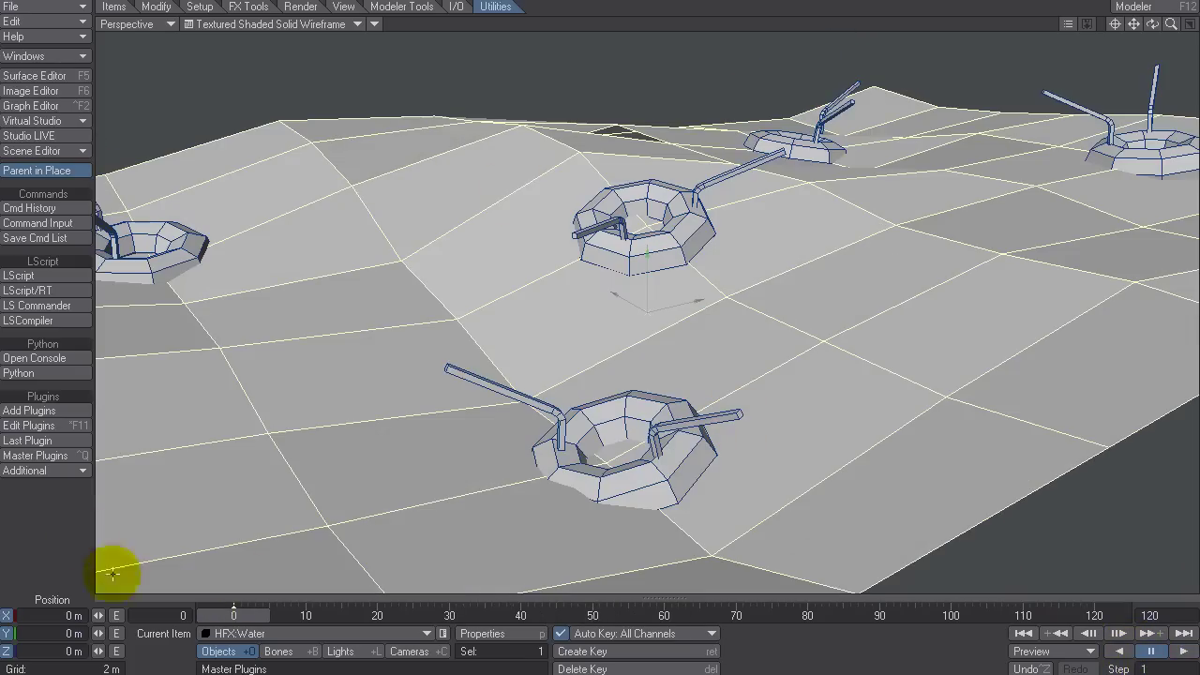
# Try the Point Set piece mode in the floaties object's FX_HardLink settings and inspect the floaties.
pyautogui.click(543, 487)
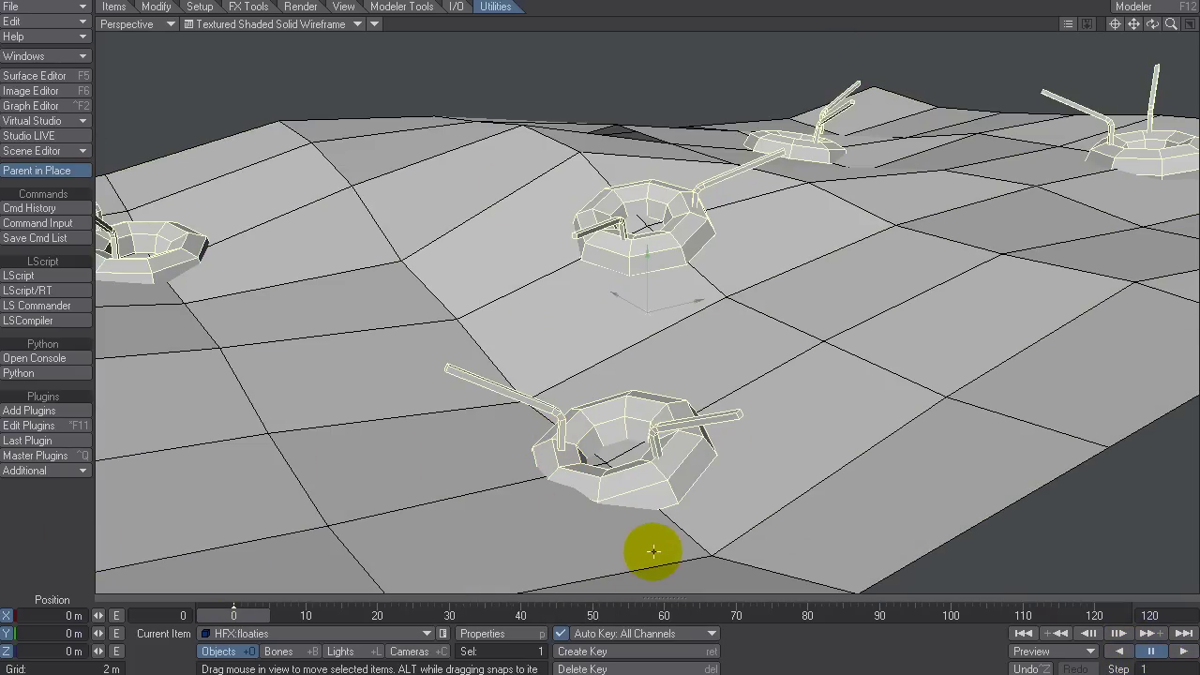
pyautogui.press('p')
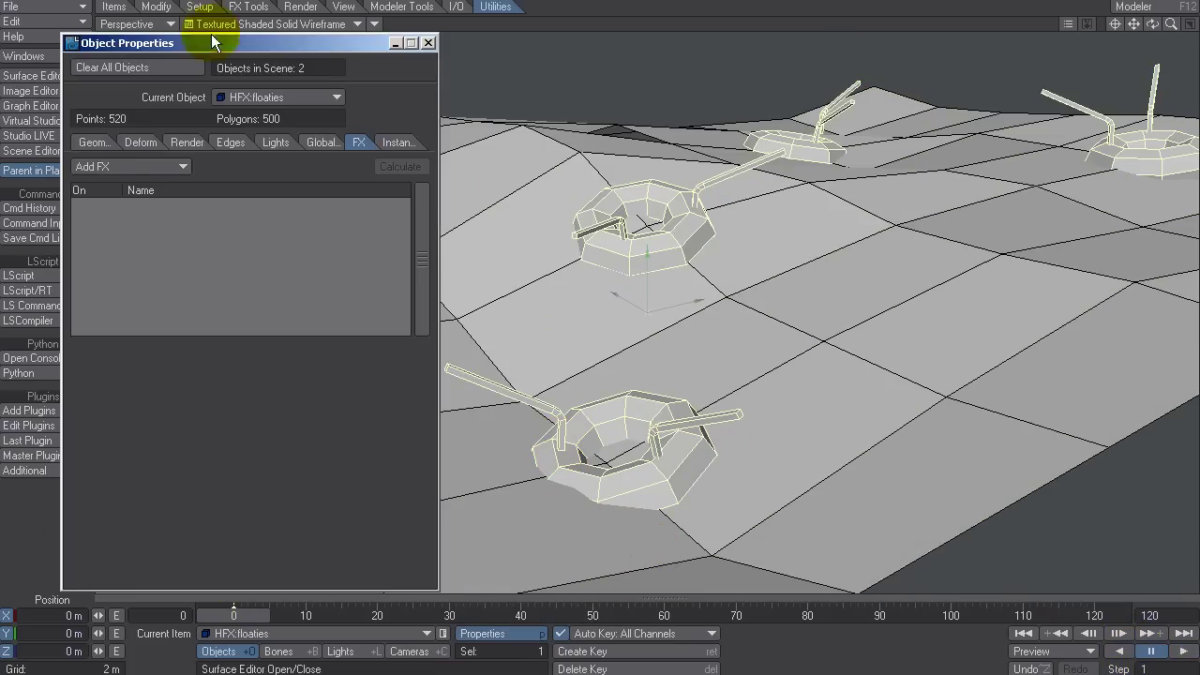
pyautogui.click(135, 143)
pyautogui.doubleClick(183, 436)
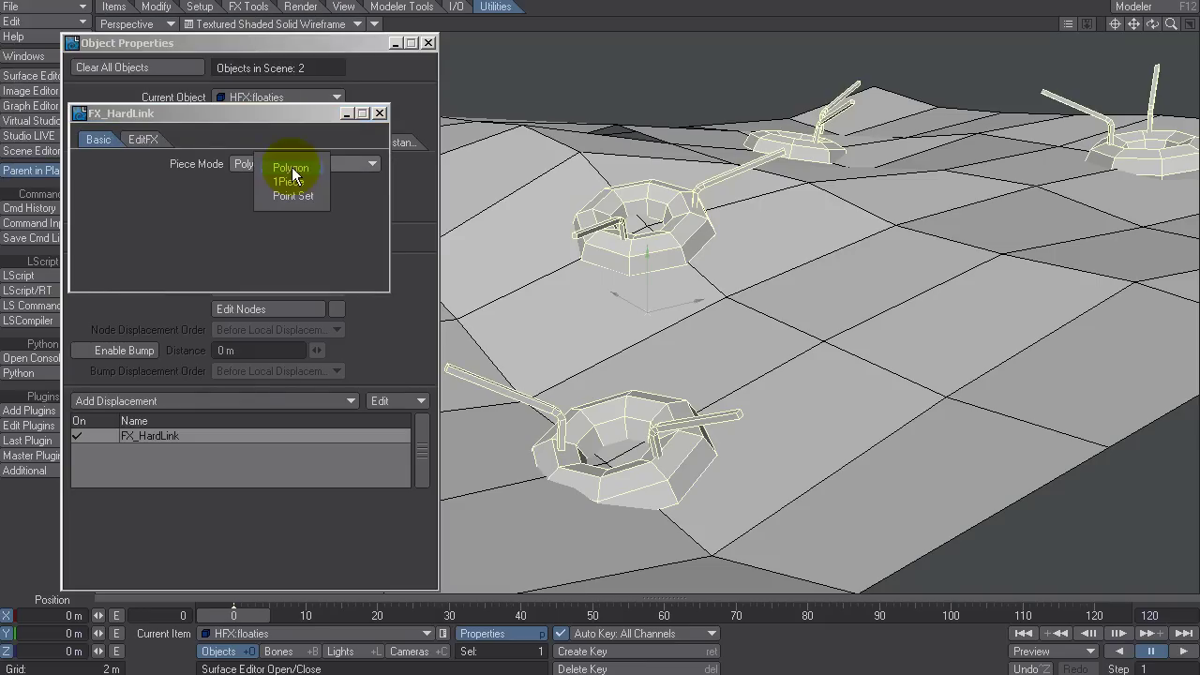
pyautogui.click(312, 197)
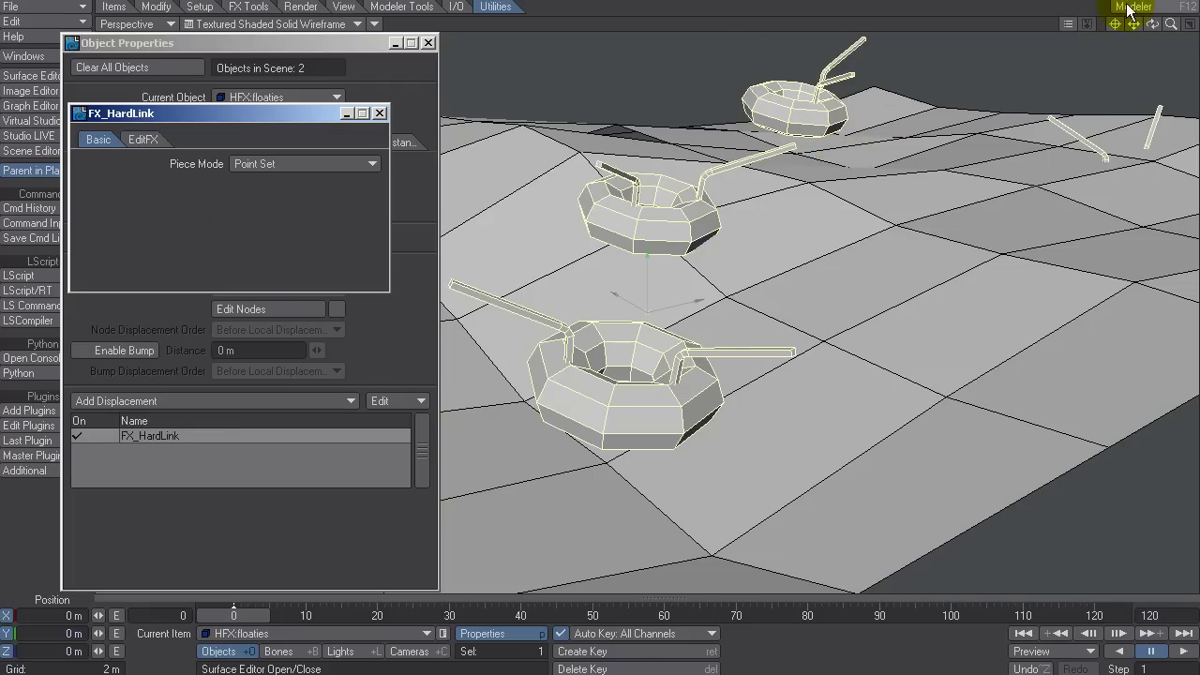
pyautogui.moveTo(1152, 23); pyautogui.dragTo(1115, 23)
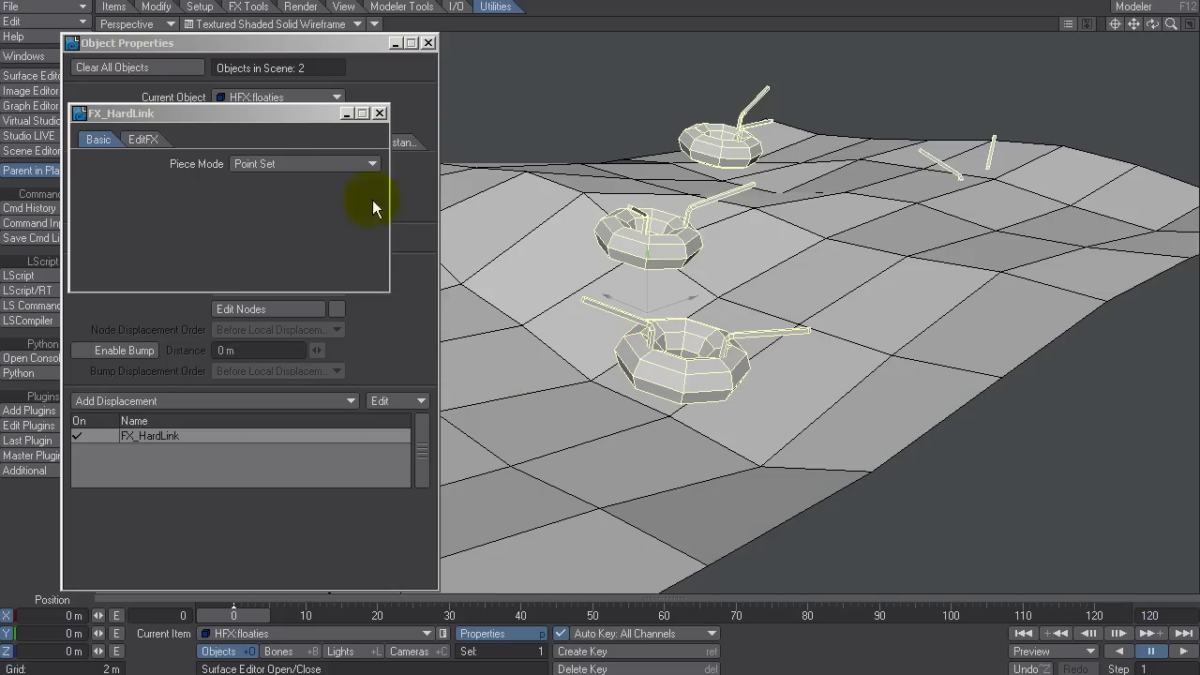
# Set the FX_HardLink piece mode back to Polygon and play the animation.
pyautogui.click(294, 166)
pyautogui.click(291, 135)
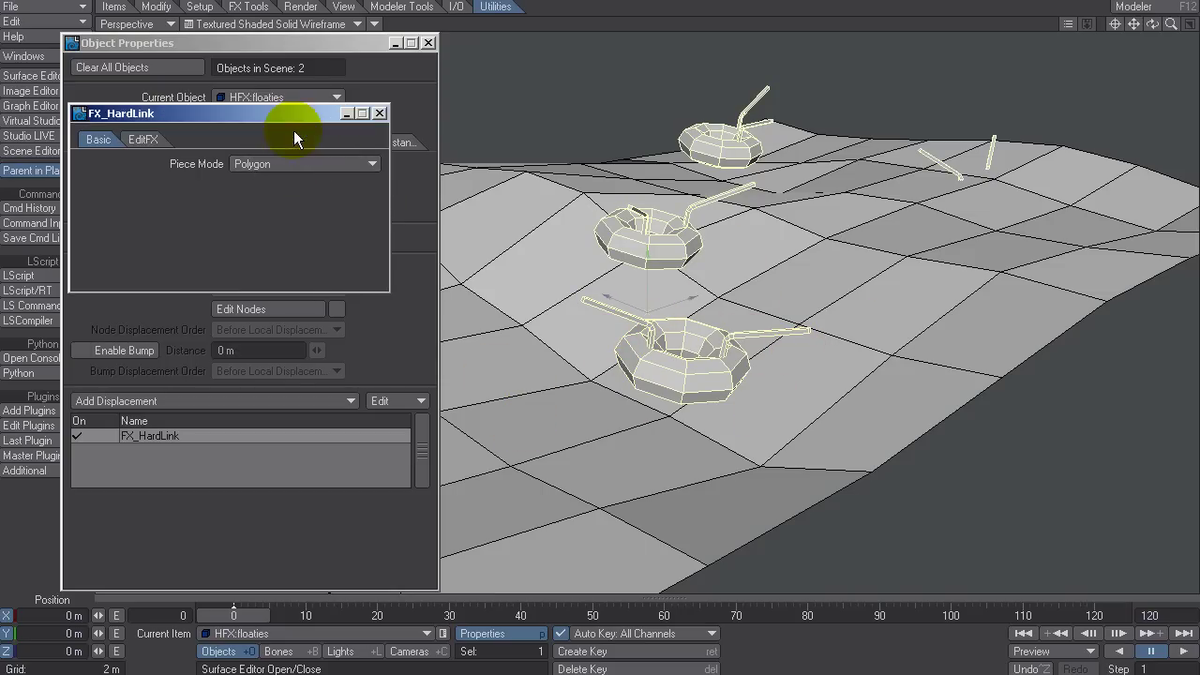
pyautogui.click(1186, 654)
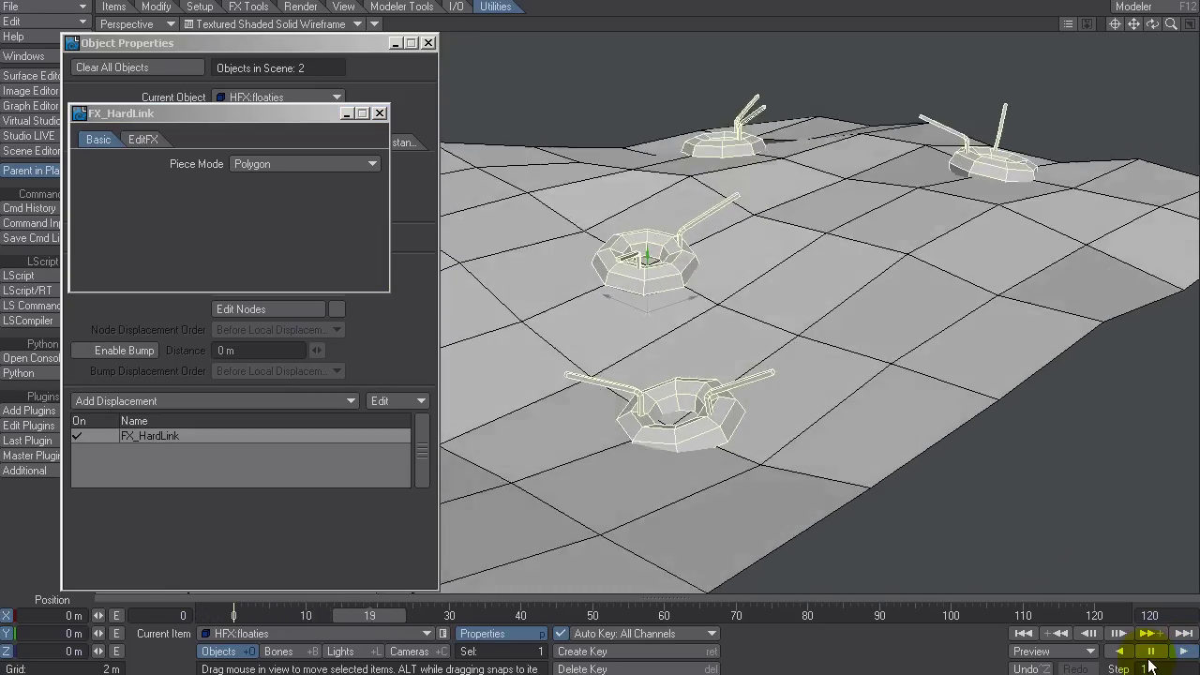
# Try the 1Piece and Point Set piece modes in FX_HardLink while playing the animation from the first frame.
pyautogui.click(1028, 635)
pyautogui.click(682, 388)
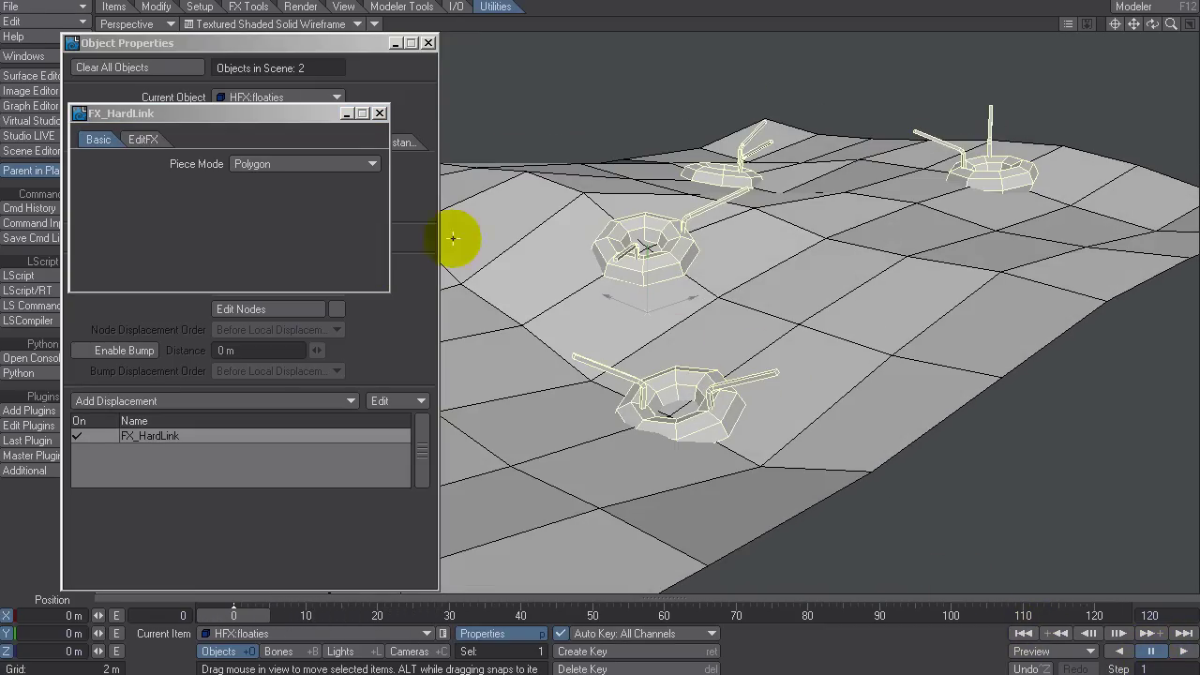
pyautogui.click(309, 163)
pyautogui.click(313, 171)
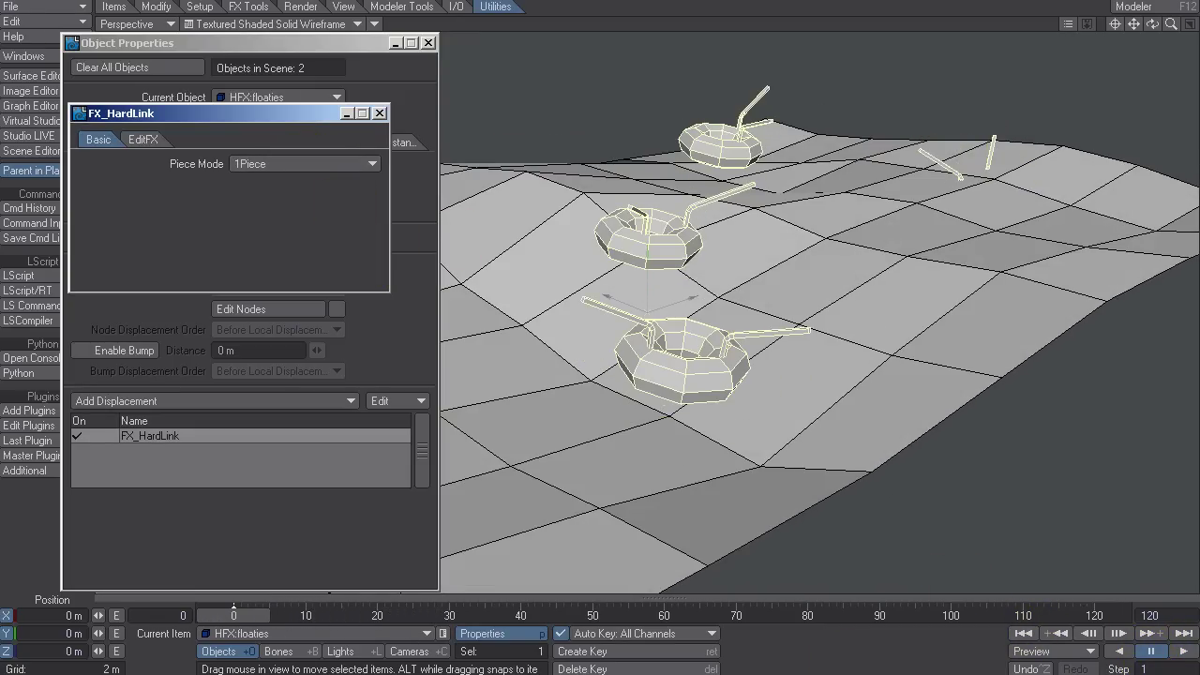
pyautogui.click(1184, 653)
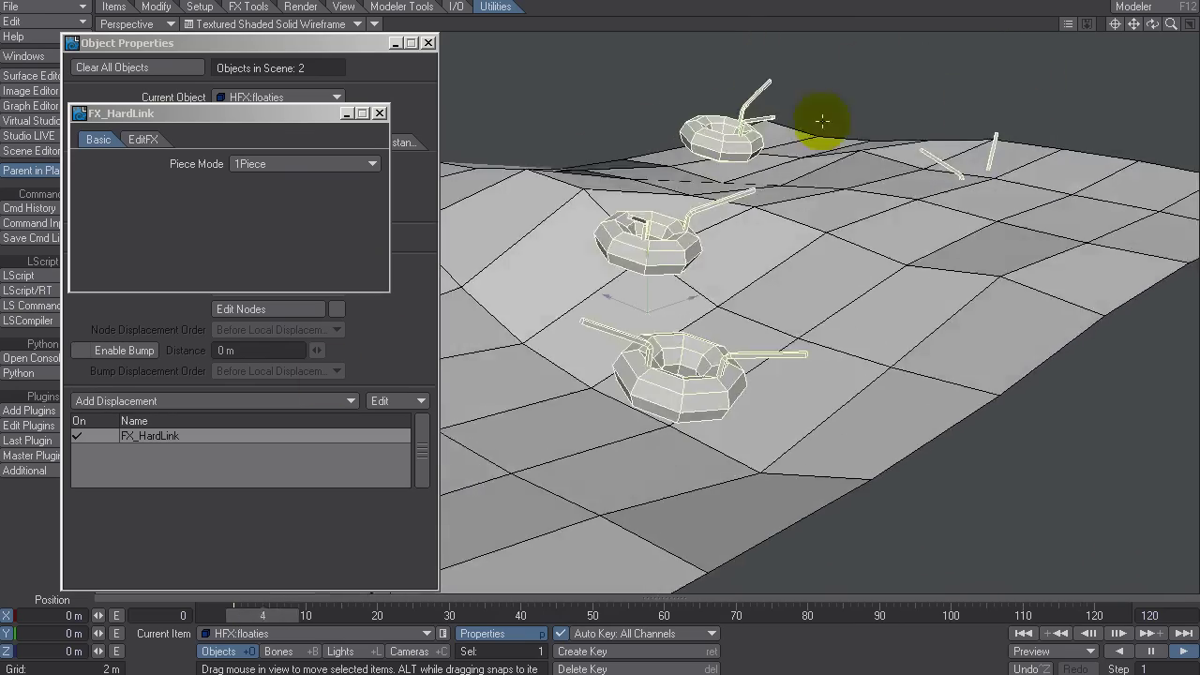
pyautogui.click(282, 165)
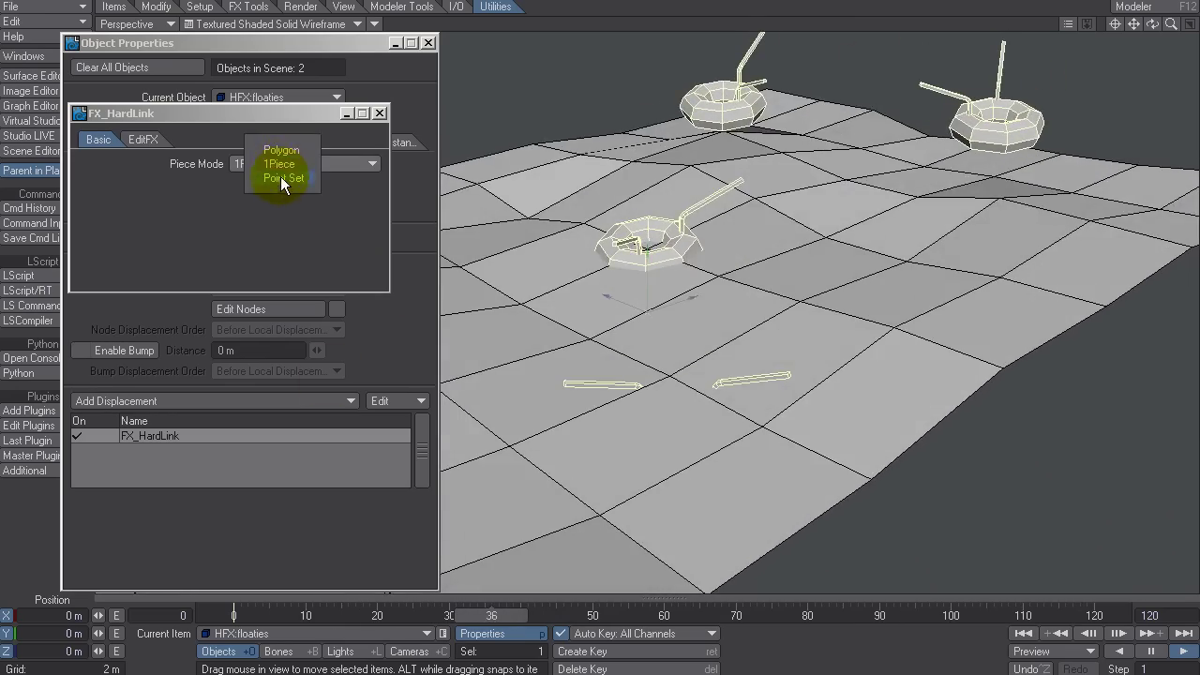
pyautogui.click(282, 178)
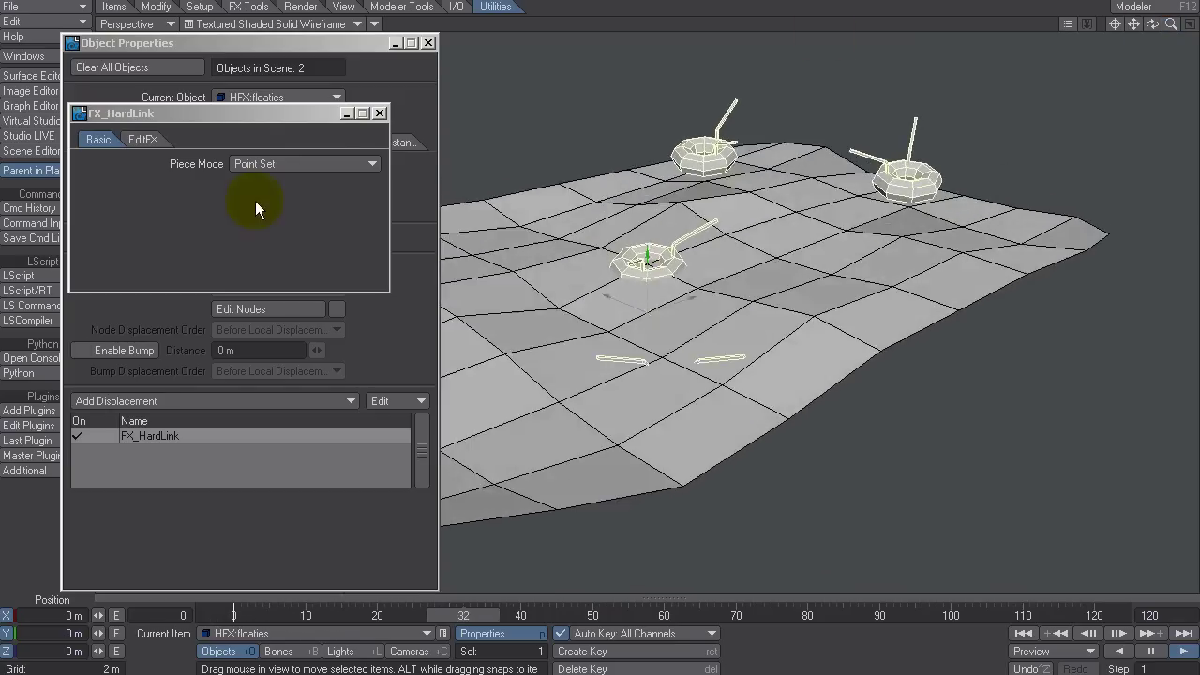
# Return the FX_HardLink piece mode to Polygon and close the floaties' deformation settings.
pyautogui.click(309, 166)
pyautogui.click(308, 135)
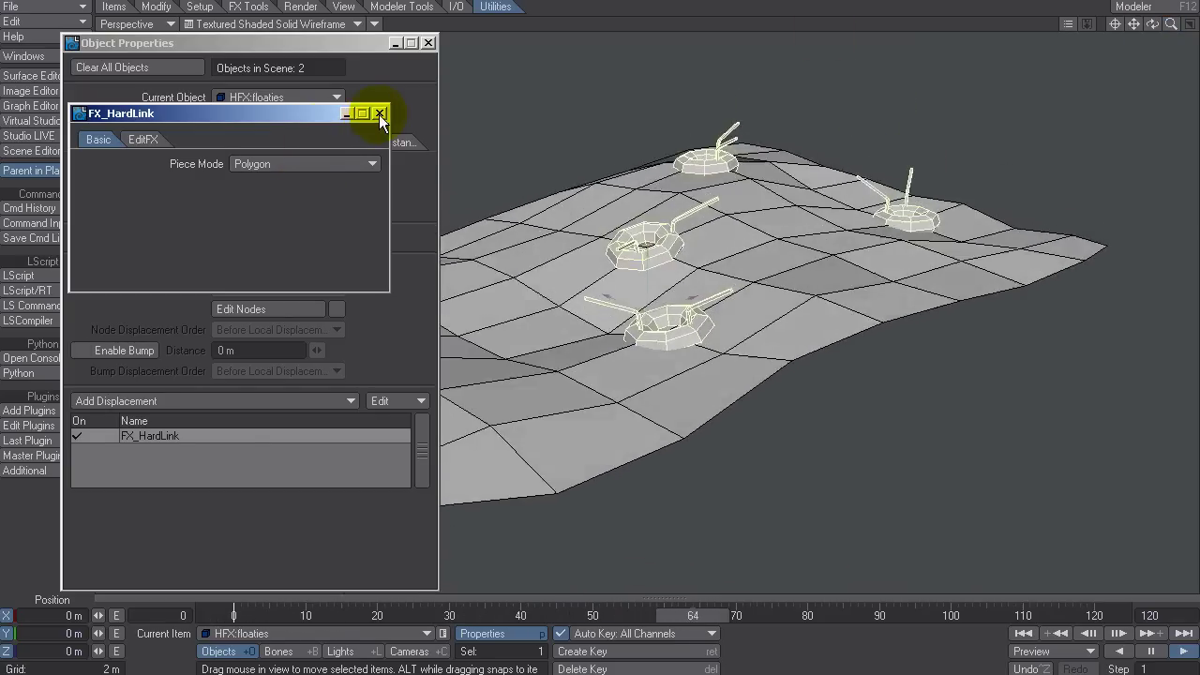
pyautogui.click(379, 112)
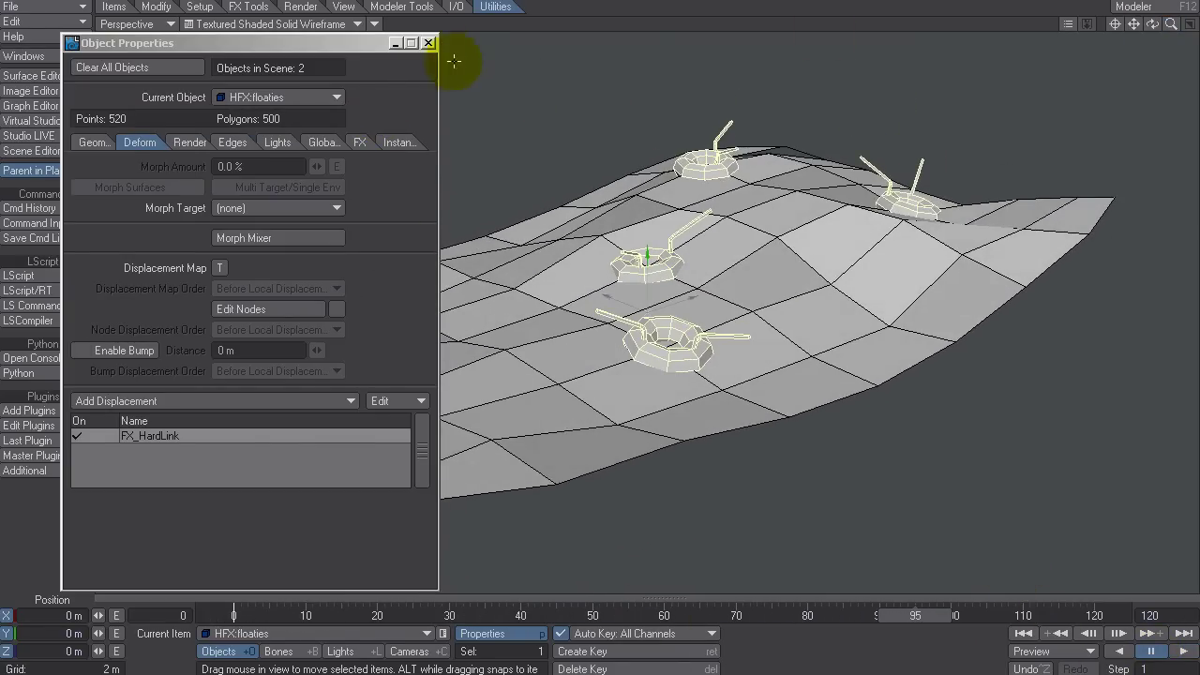
pyautogui.click(427, 42)
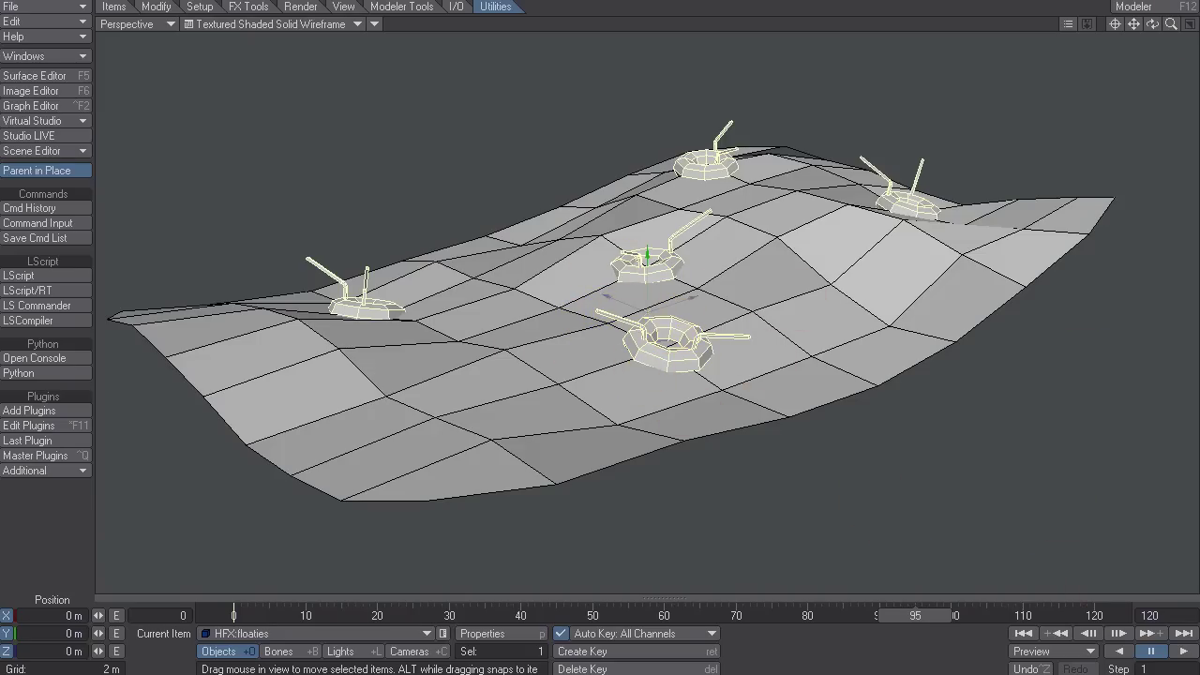
# Switch to Modeler, save the points of the floatie at negative X and negative Z as point selection set Boat1, and deselect them.
pyautogui.click(1134, 8)
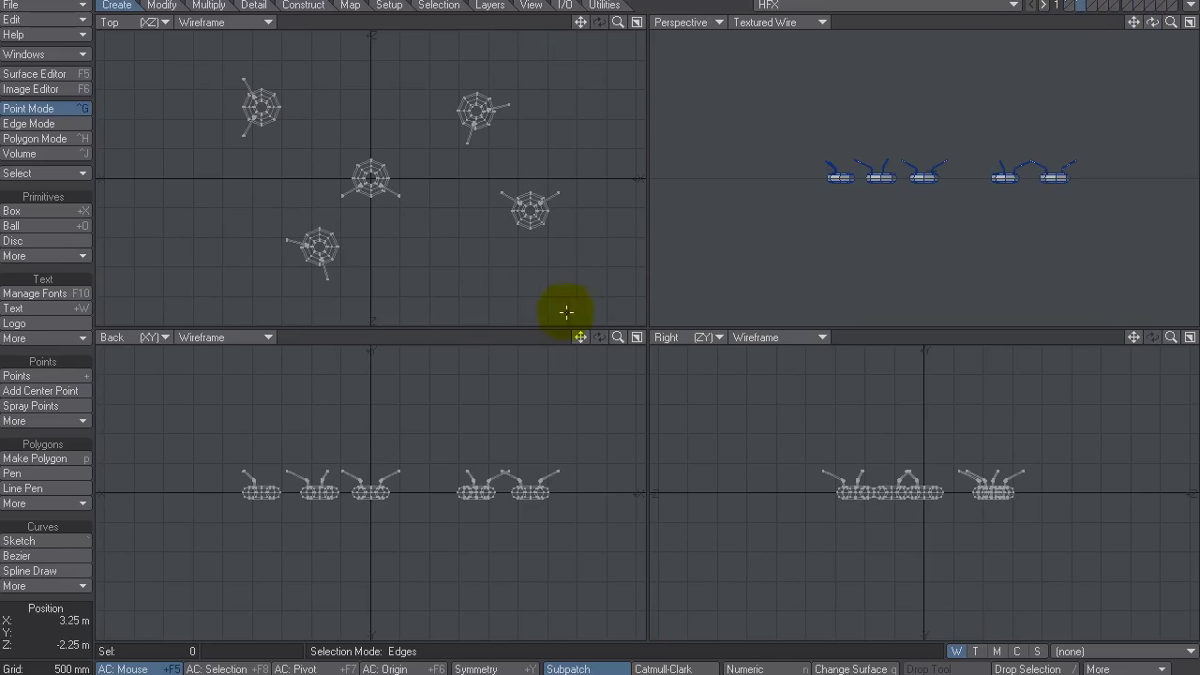
pyautogui.press('a')
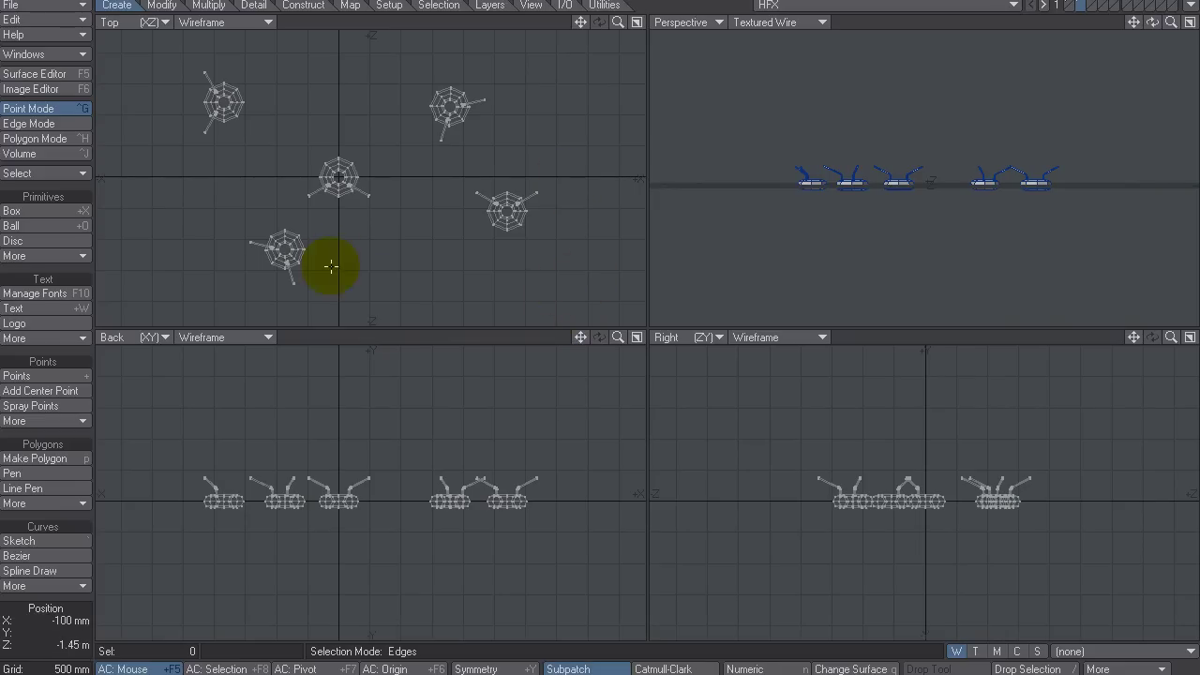
pyautogui.moveTo(283, 213); pyautogui.dragTo(253, 319, button='right')
pyautogui.moveTo(324, 231); pyautogui.dragTo(326, 236, button='right')
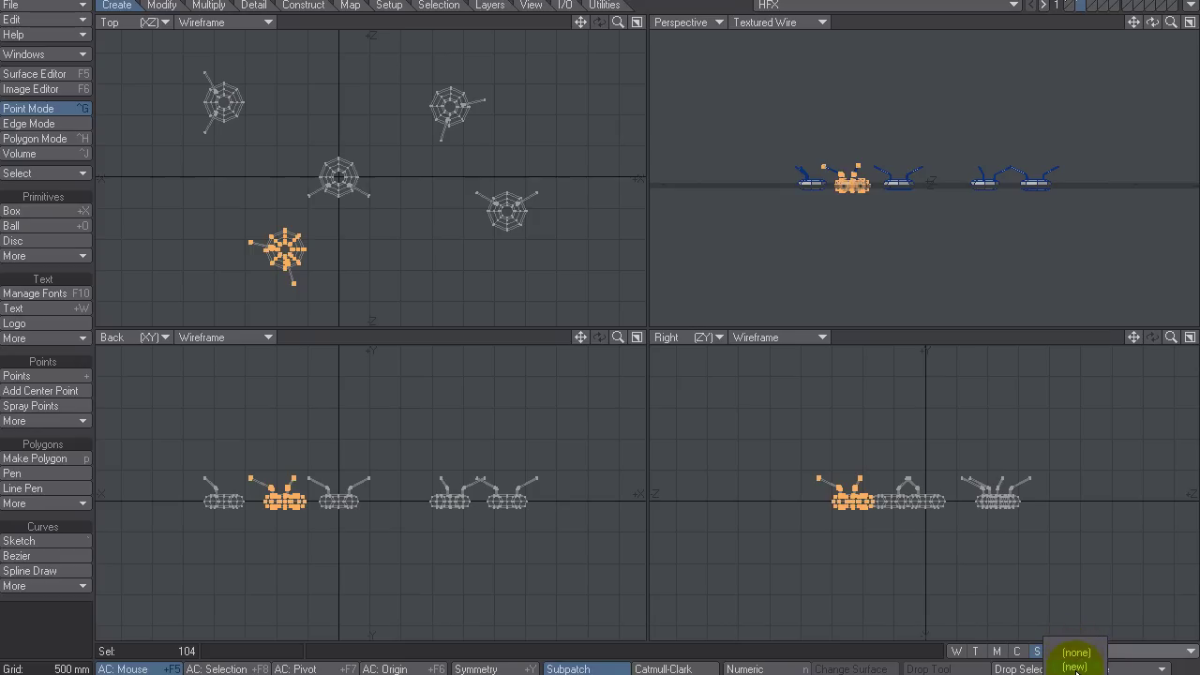
pyautogui.click(1075, 667)
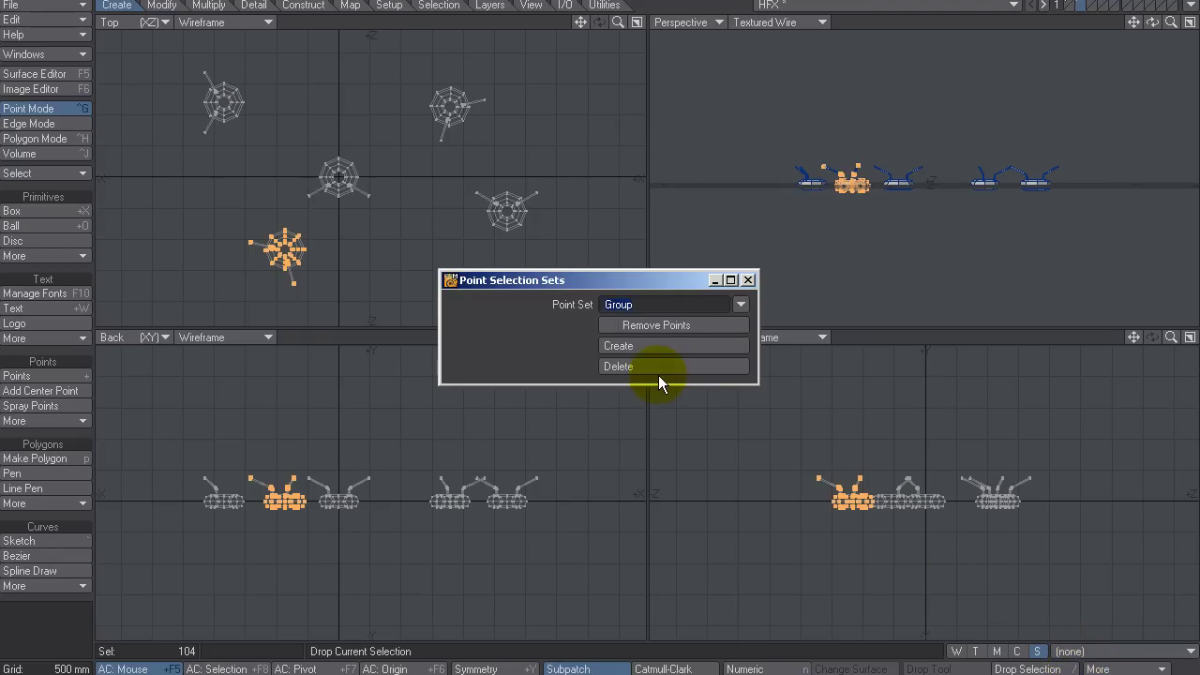
pyautogui.write('Boat1')
pyautogui.press('Return')
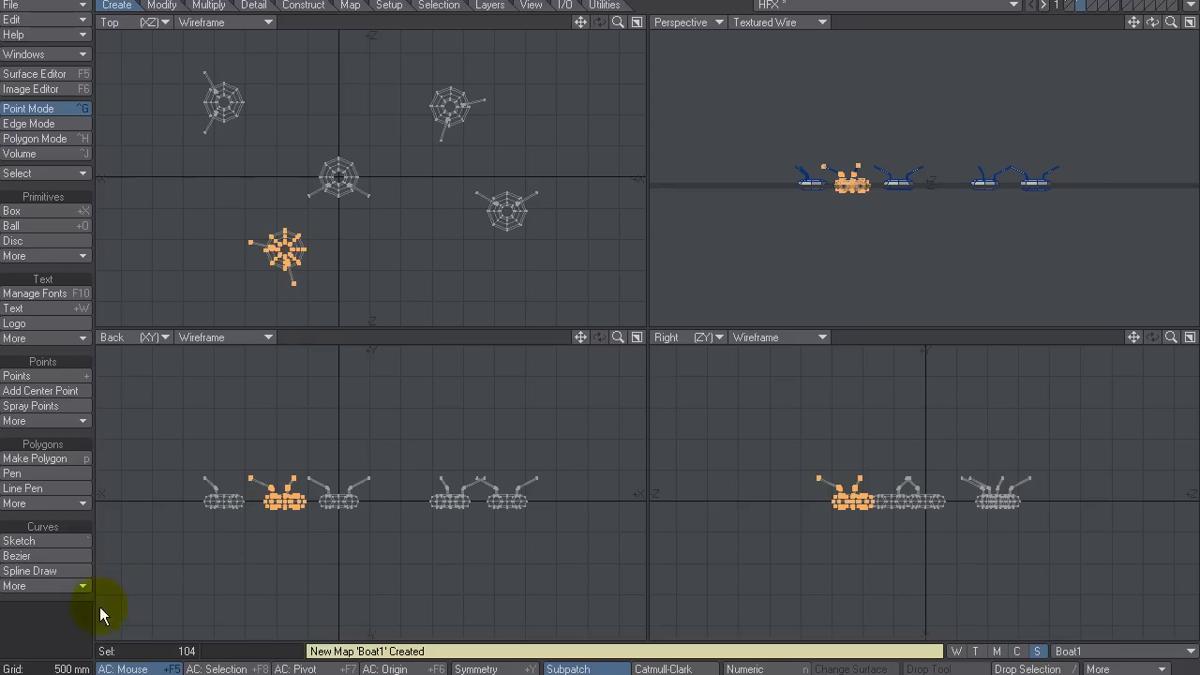
pyautogui.click(60, 617)
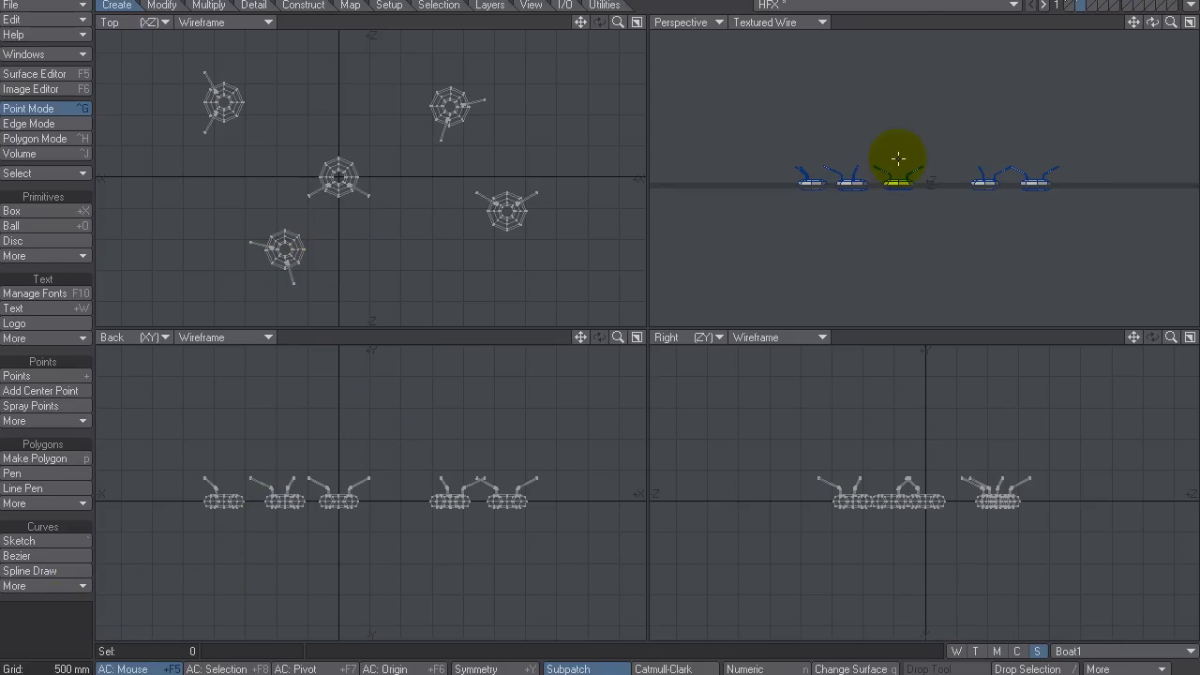
# Switch to Layout and set the floaties' FX_HardLink piece mode to Point Set.
pyautogui.hotkey('alt', 'Tab')
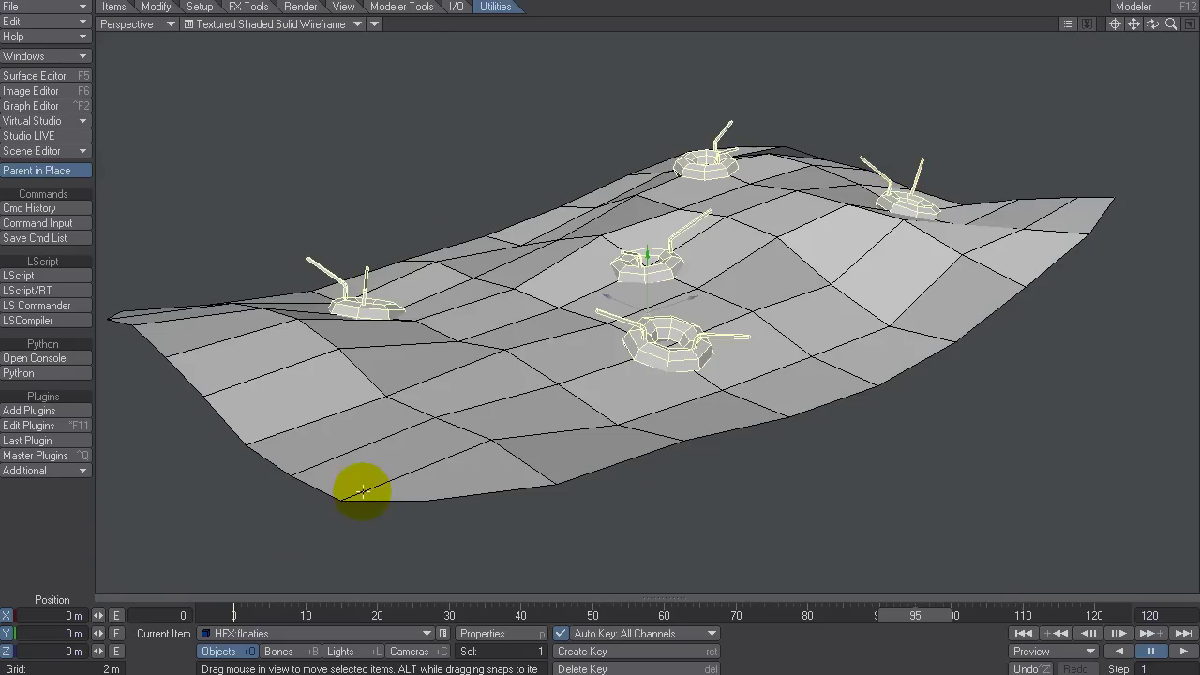
pyautogui.press('p')
pyautogui.doubleClick(220, 434)
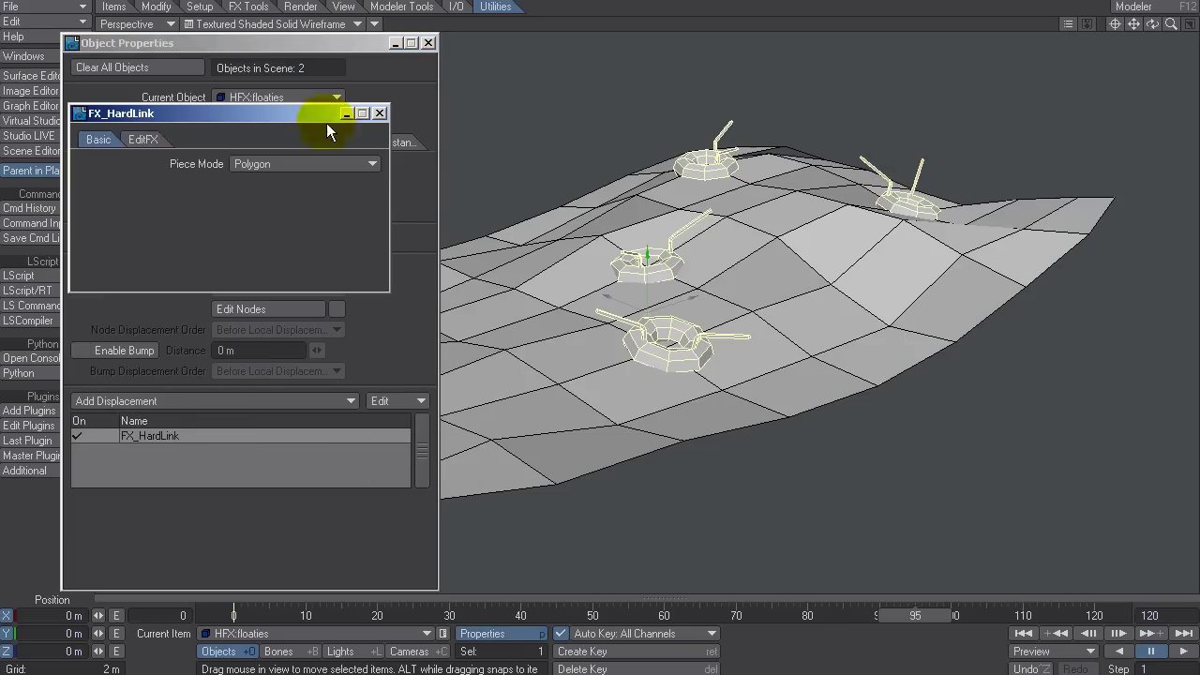
pyautogui.click(293, 164)
pyautogui.click(291, 185)
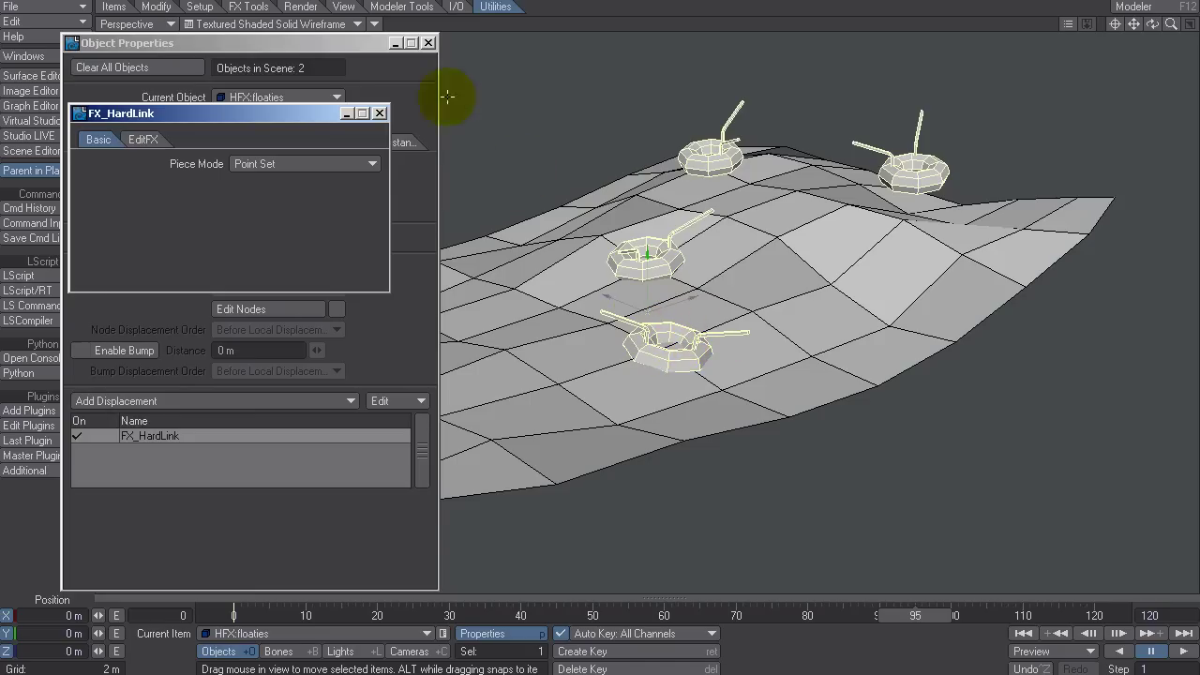
pyautogui.click(380, 113)
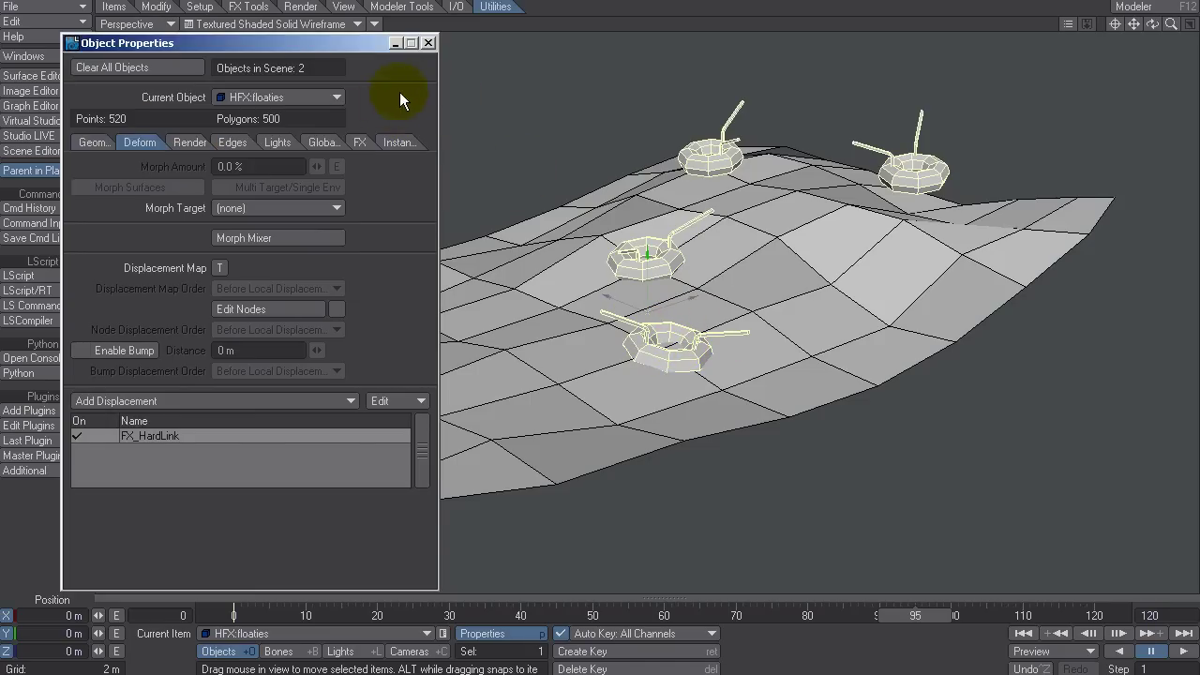
pyautogui.click(428, 43)
# Play the animation and inspect up close how the Boat1 floatie rides on the water.
pyautogui.click(380, 113)
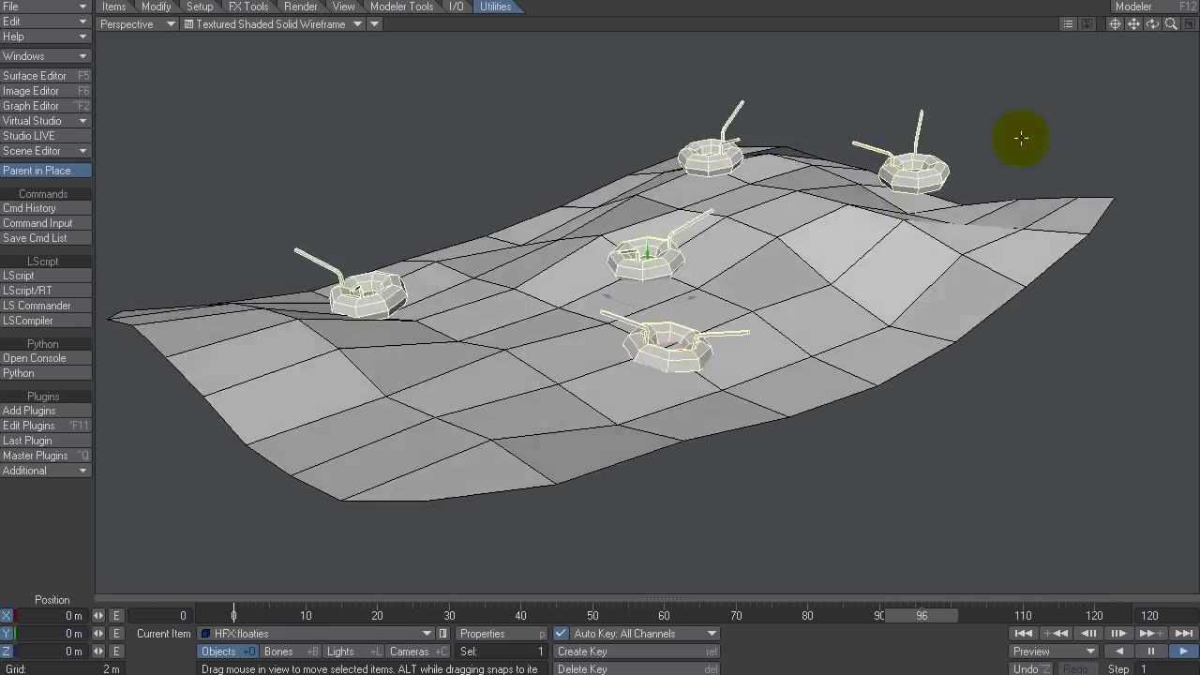
pyautogui.moveTo(1114, 24)
pyautogui.mouseDown()
pyautogui.moveTo(535, 302)
pyautogui.moveTo(834, 405)
pyautogui.moveTo(691, 501)
pyautogui.moveTo(618, 362)
pyautogui.moveTo(643, 405)
pyautogui.moveTo(811, 349)
pyautogui.moveTo(919, 348)
pyautogui.moveTo(747, 509)
pyautogui.moveTo(959, 557)
pyautogui.moveTo(994, 624)
pyautogui.mouseUp()
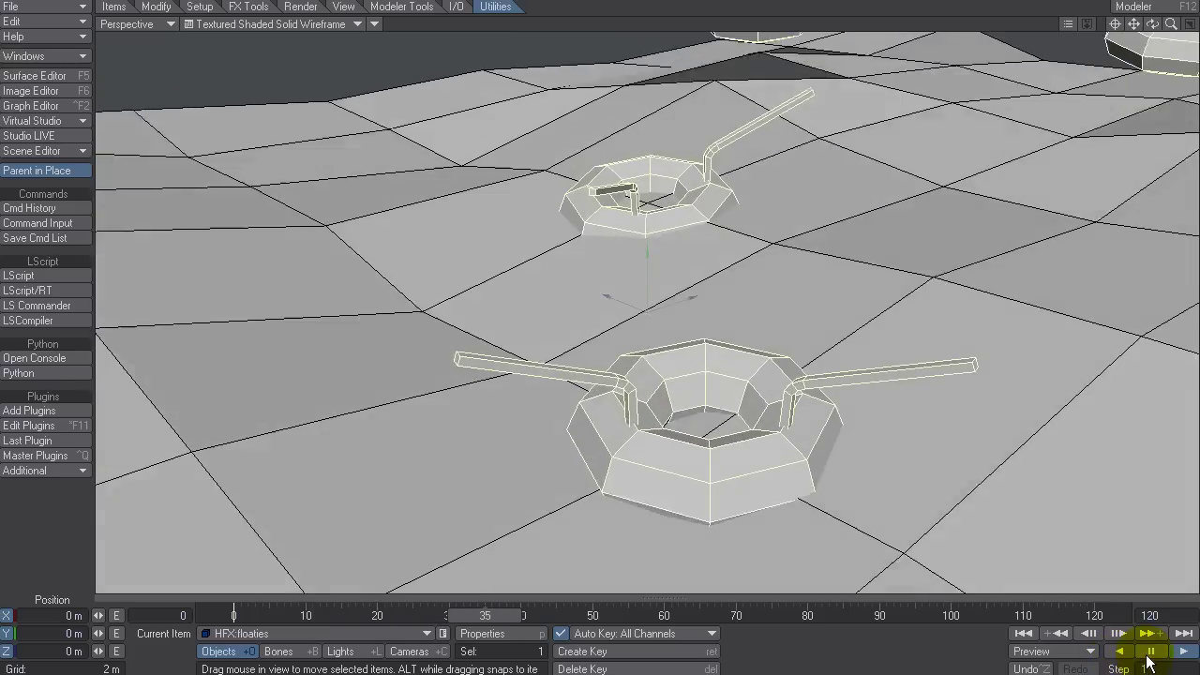
pyautogui.click(1151, 651)
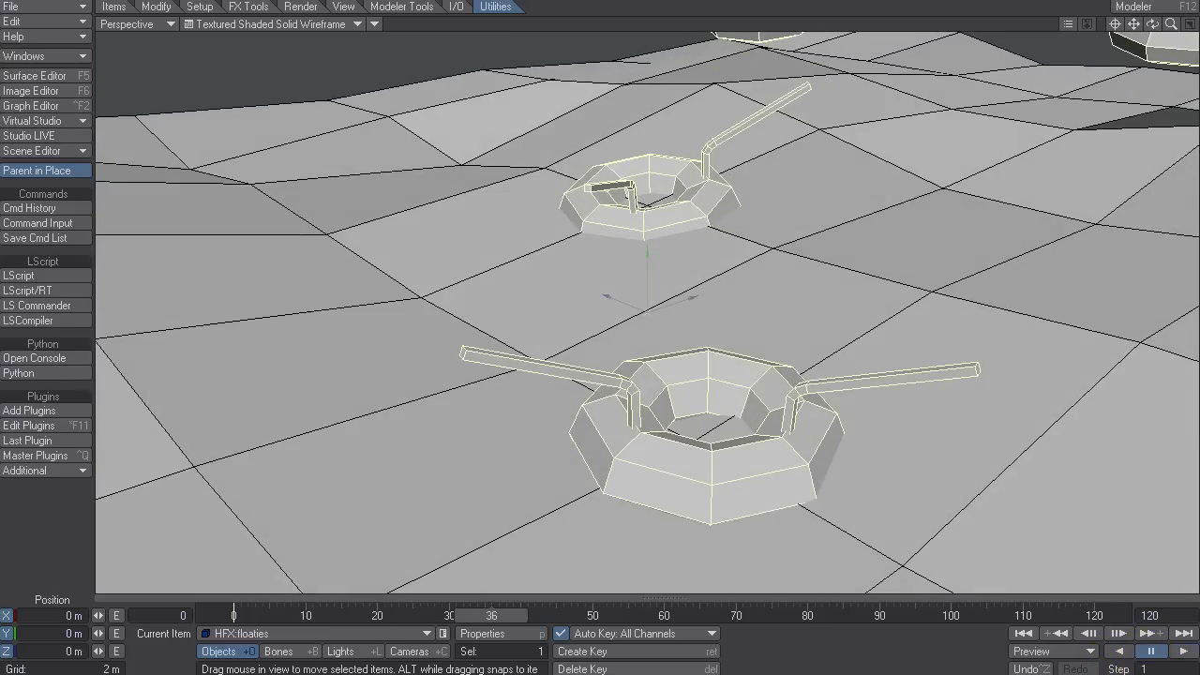
# Switch to Modeler and view all the floaties from slightly above in the perspective view.
pyautogui.press('F12')
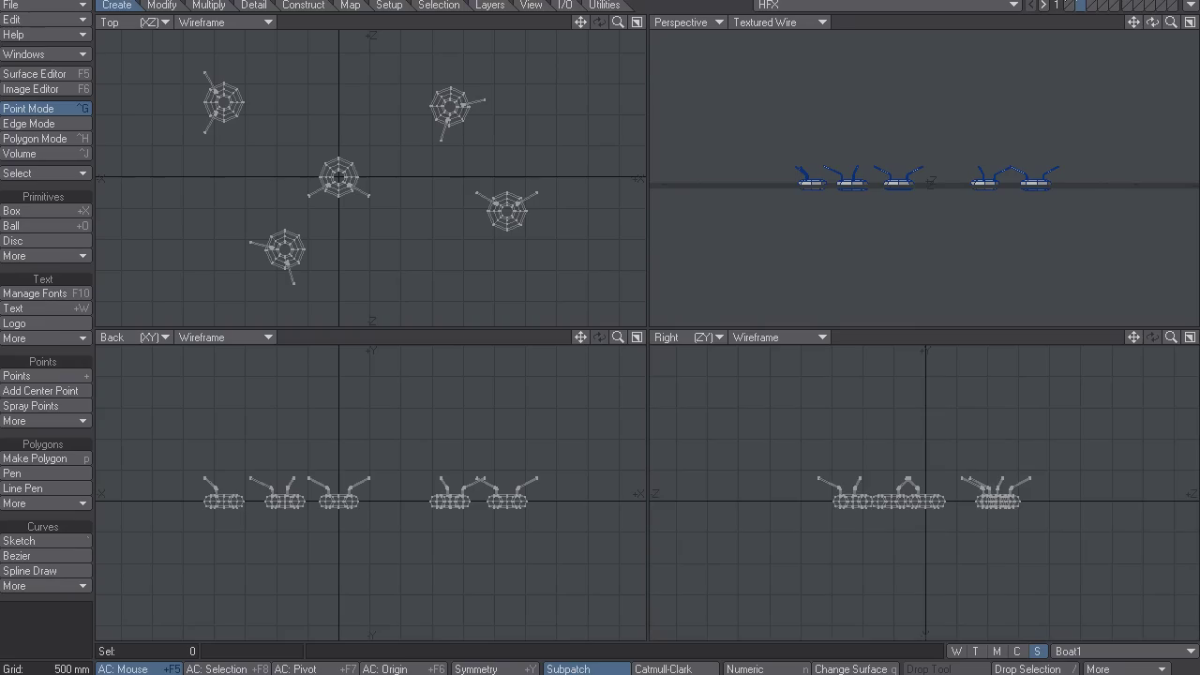
pyautogui.moveTo(532, 86); pyautogui.dragTo(501, 207)
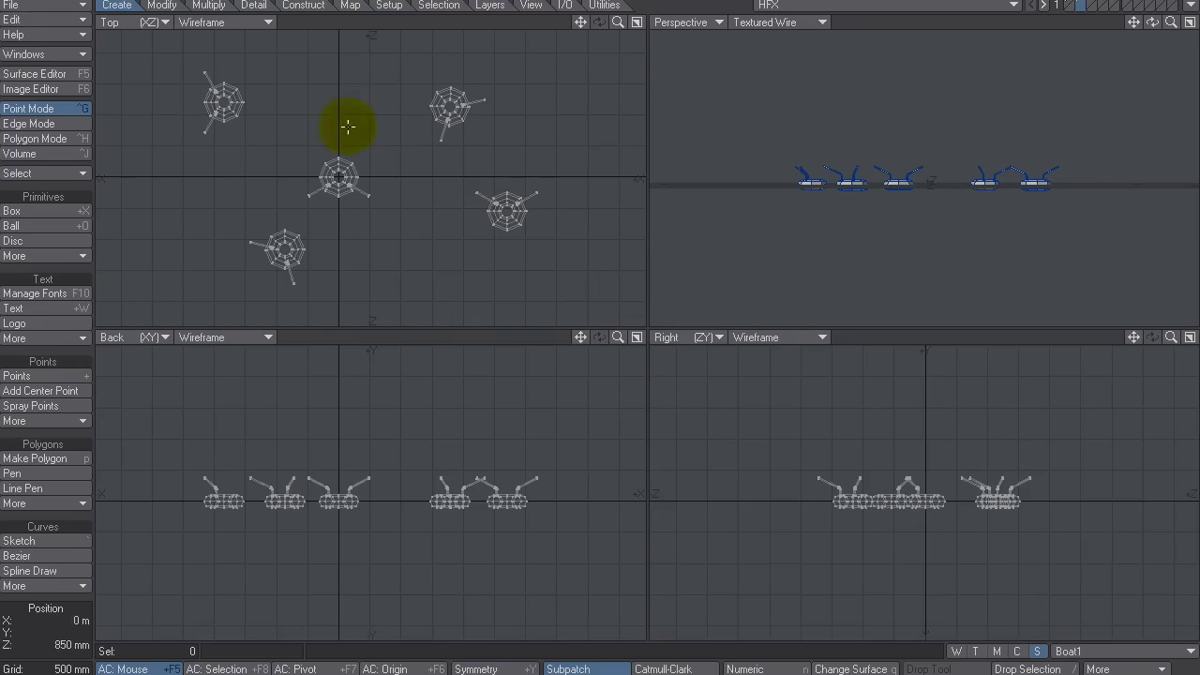
pyautogui.moveTo(1153, 22); pyautogui.dragTo(544, 314)
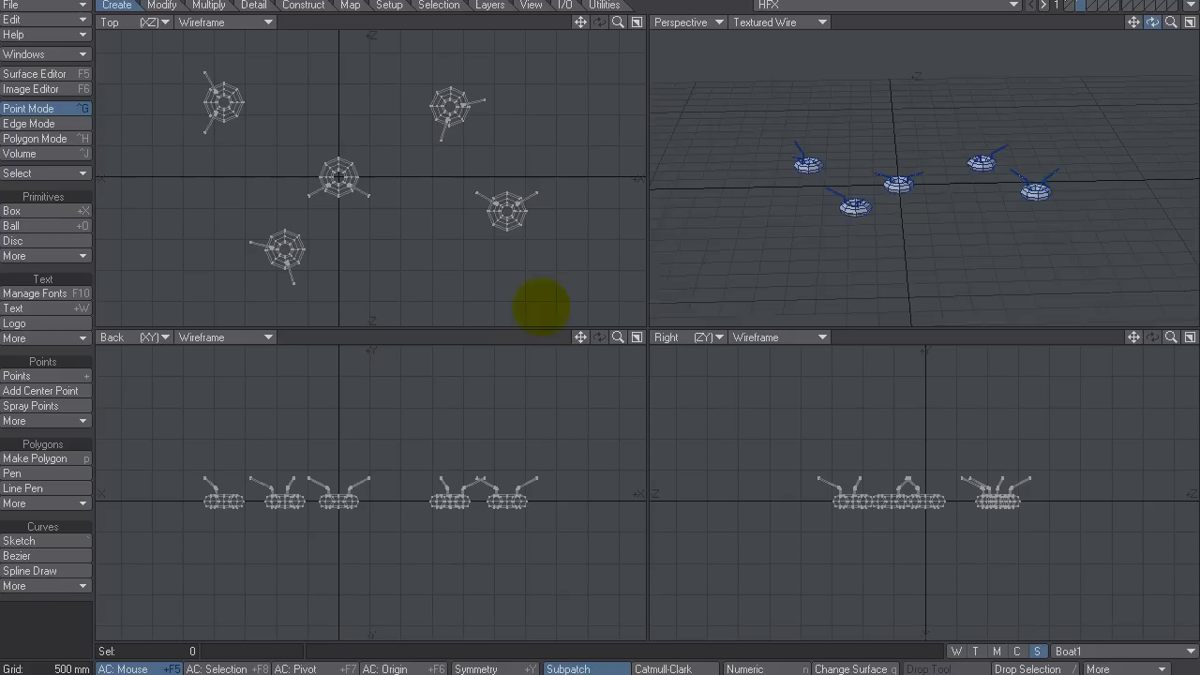
pyautogui.moveTo(570, 209)
pyautogui.mouseDown(button='right')
pyautogui.moveTo(438, 179)
pyautogui.moveTo(567, 218)
pyautogui.mouseUp(button='right')
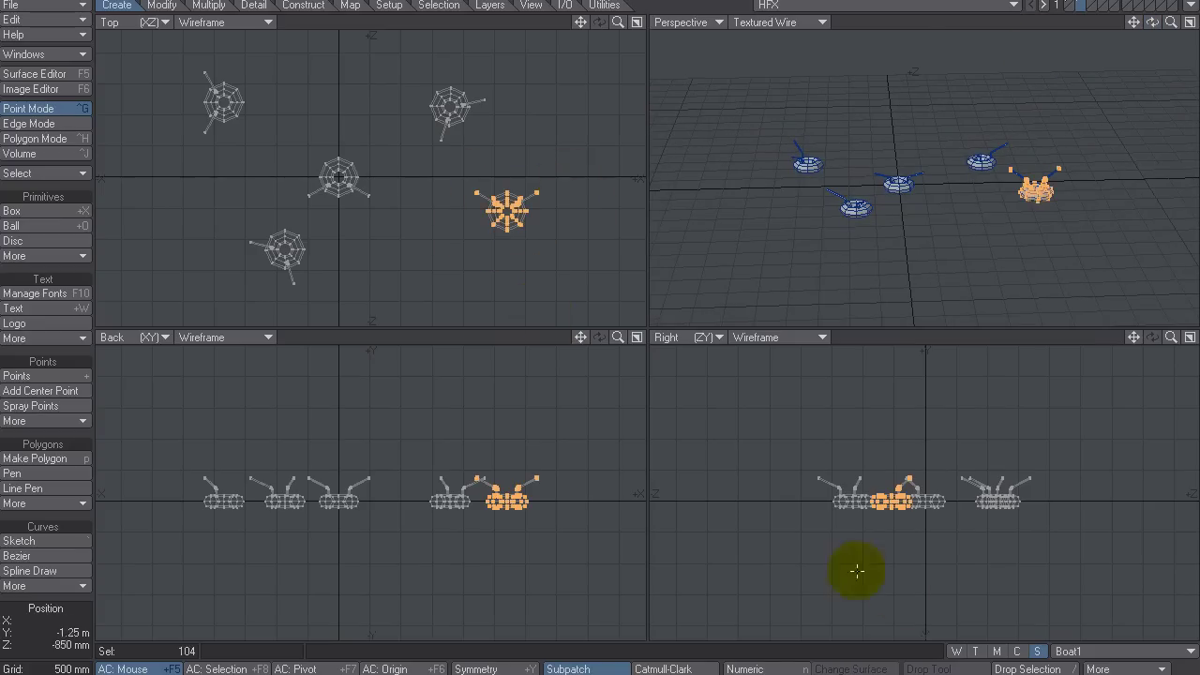
pyautogui.click(1039, 651)
pyautogui.click(1086, 654)
pyautogui.click(1085, 667)
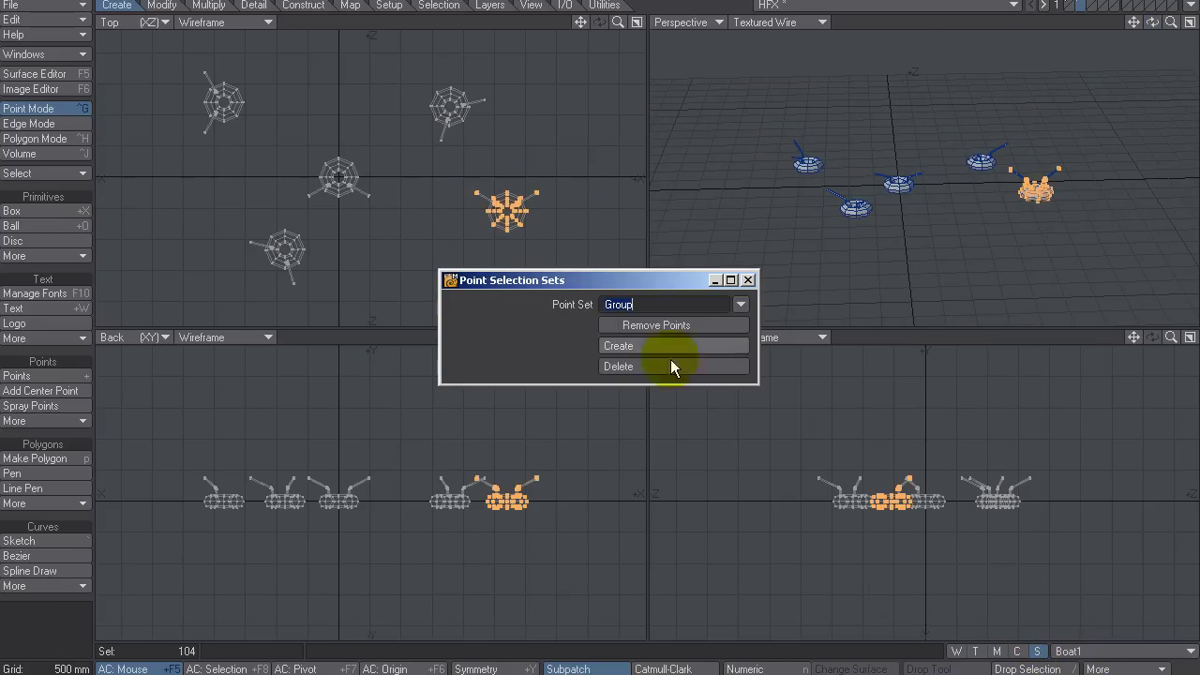
pyautogui.click(749, 282)
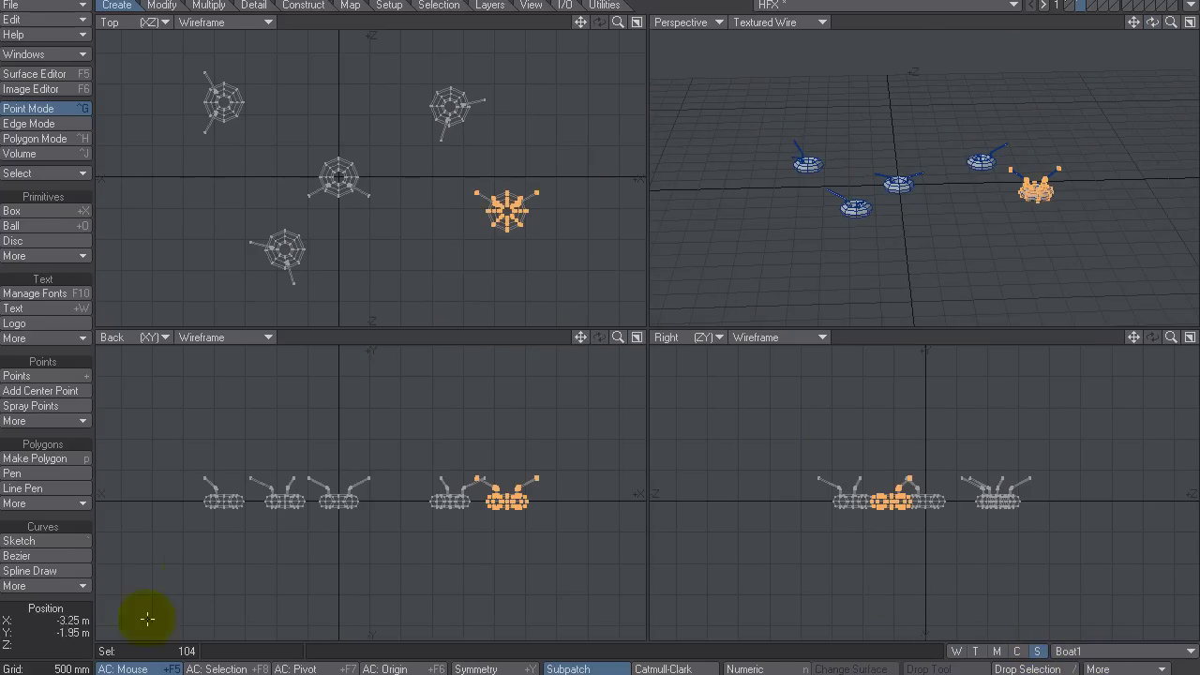
pyautogui.click(44, 628)
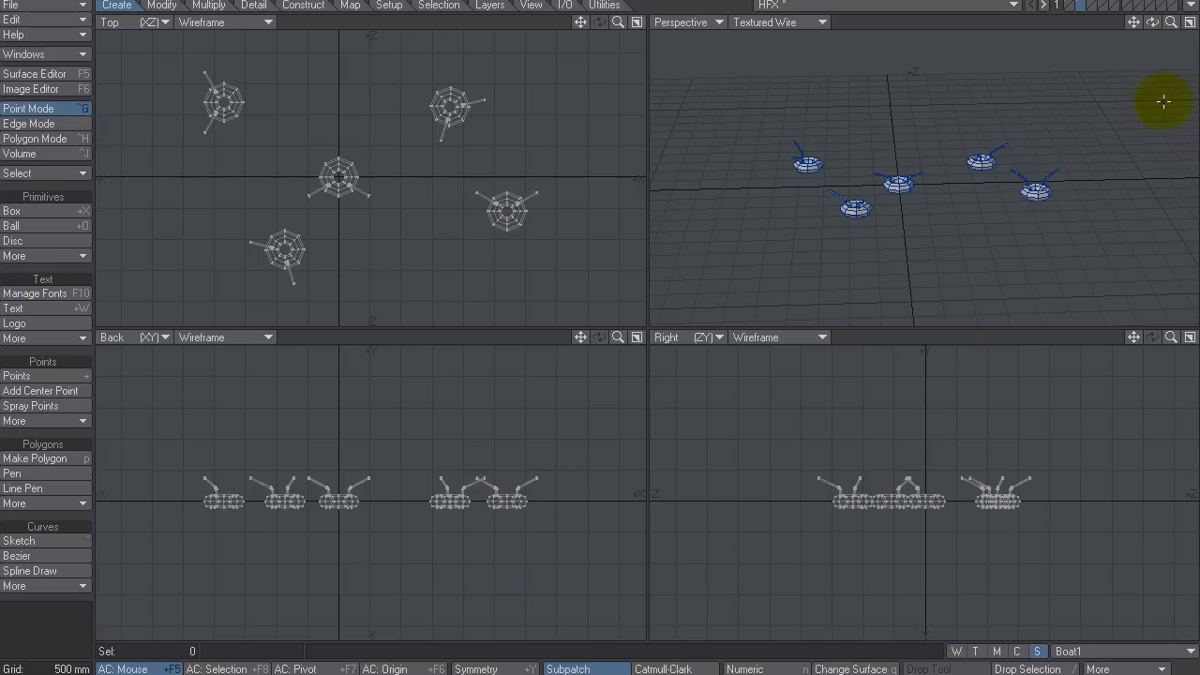
# Add the plug-in IncSelectionSet_tool.ls from the KP_LSCollection02 folder inside _scripts to Modeler.
pyautogui.moveTo(1153, 21); pyautogui.dragTo(535, 300)
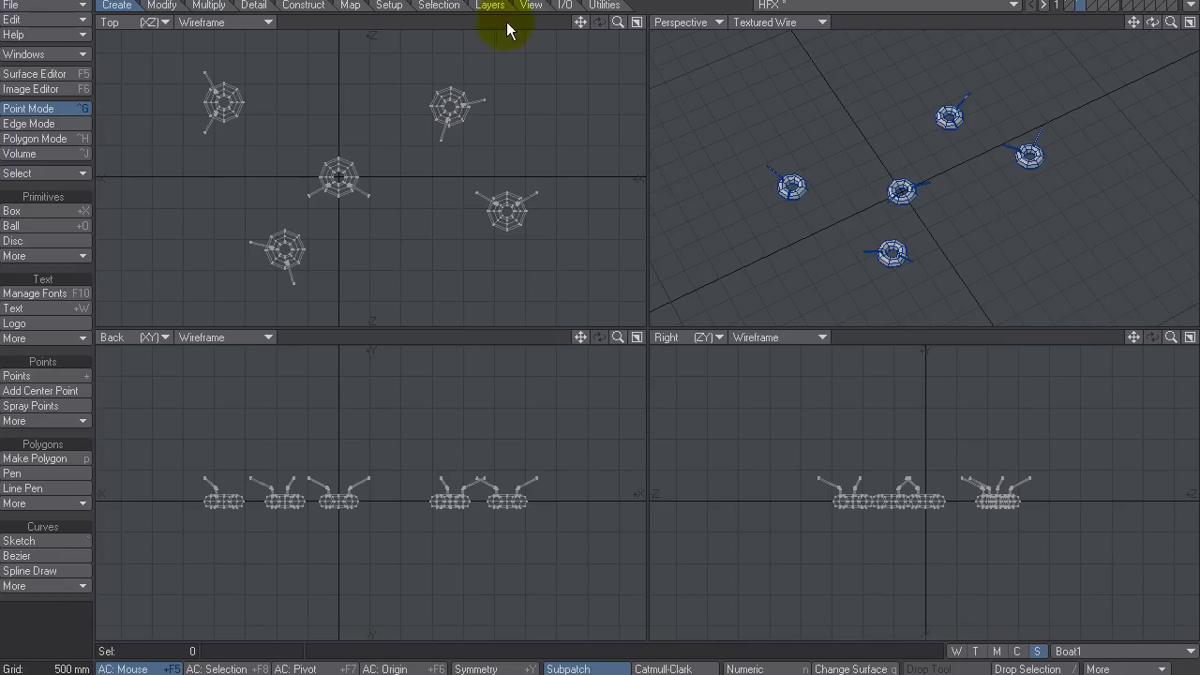
pyautogui.click(615, 6)
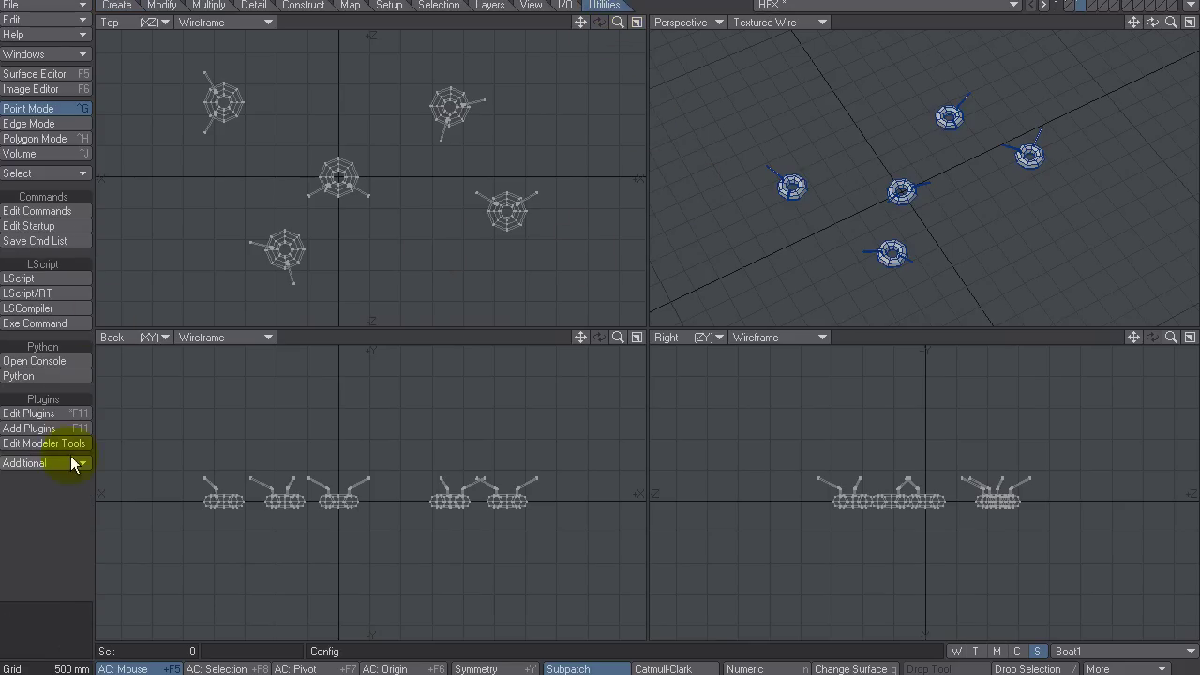
pyautogui.click(44, 429)
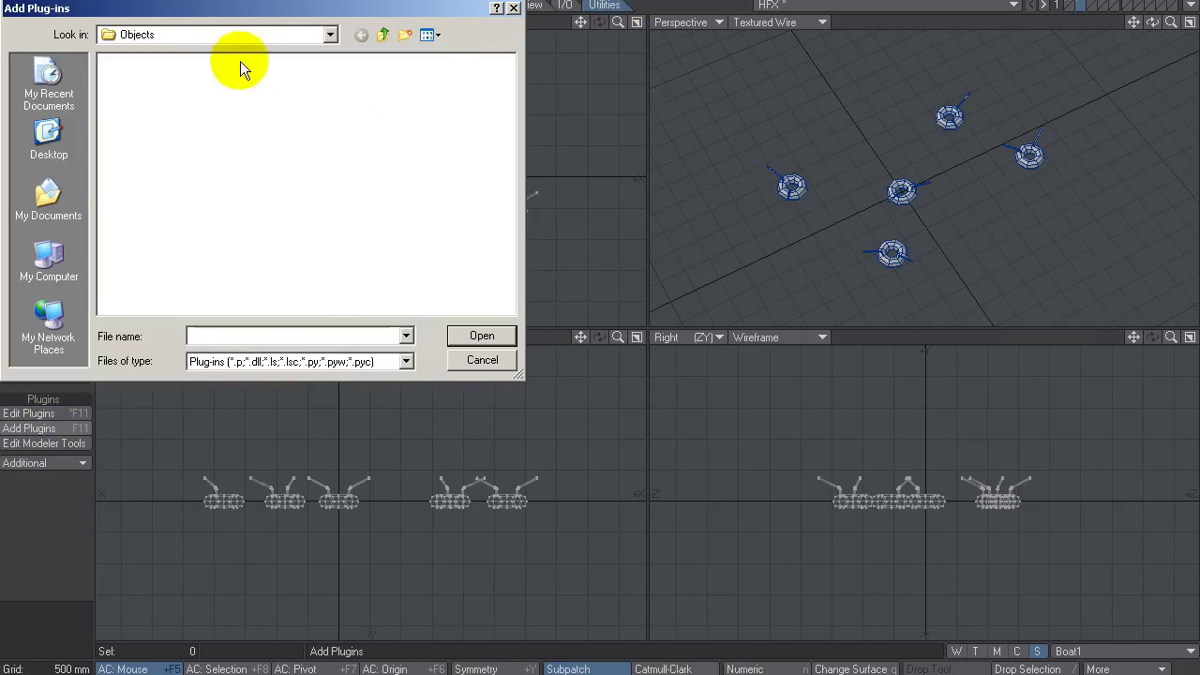
pyautogui.click(382, 34)
pyautogui.doubleClick(141, 63)
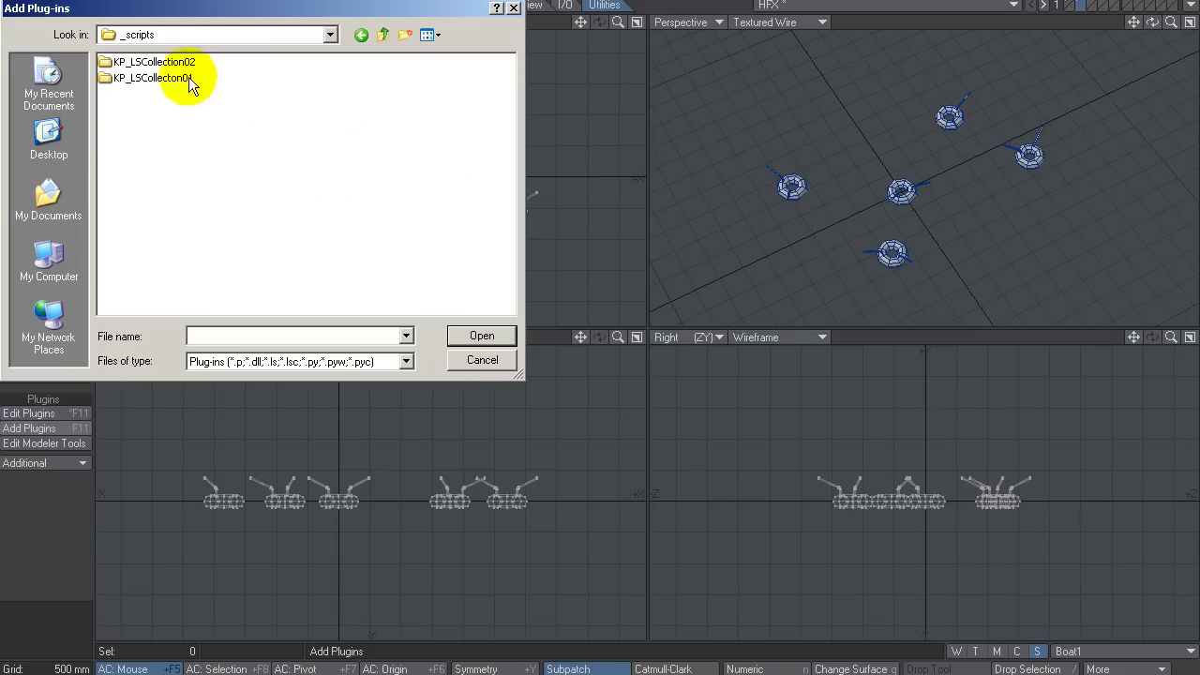
pyautogui.doubleClick(160, 62)
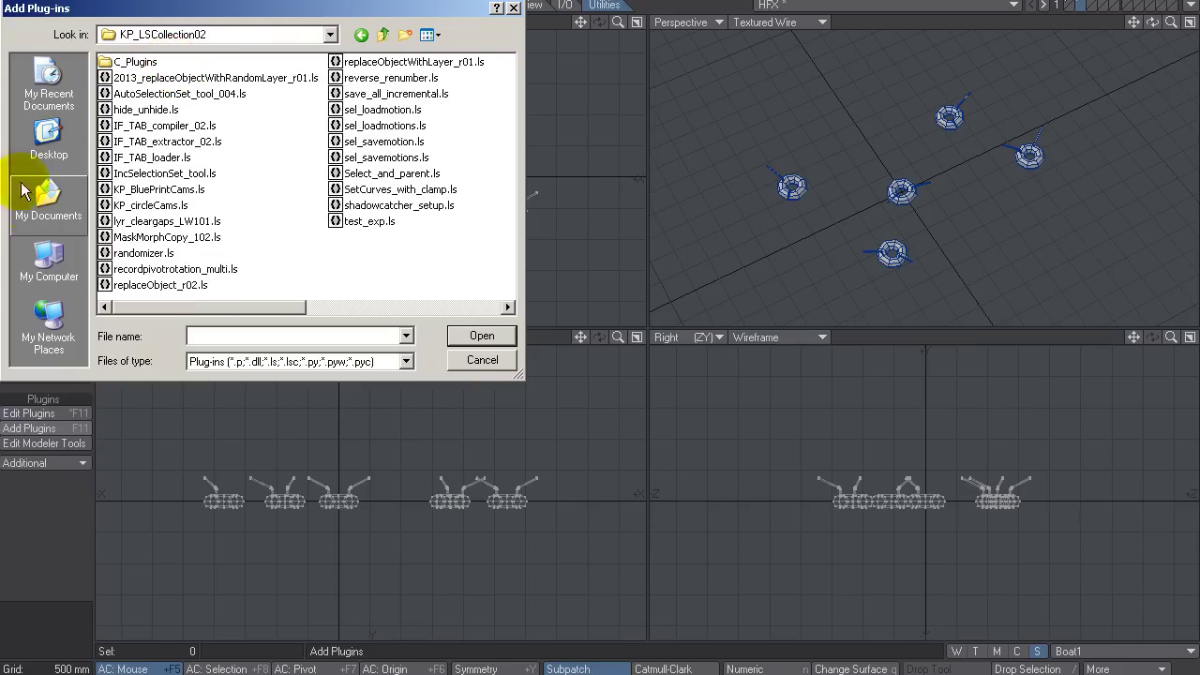
pyautogui.click(158, 173)
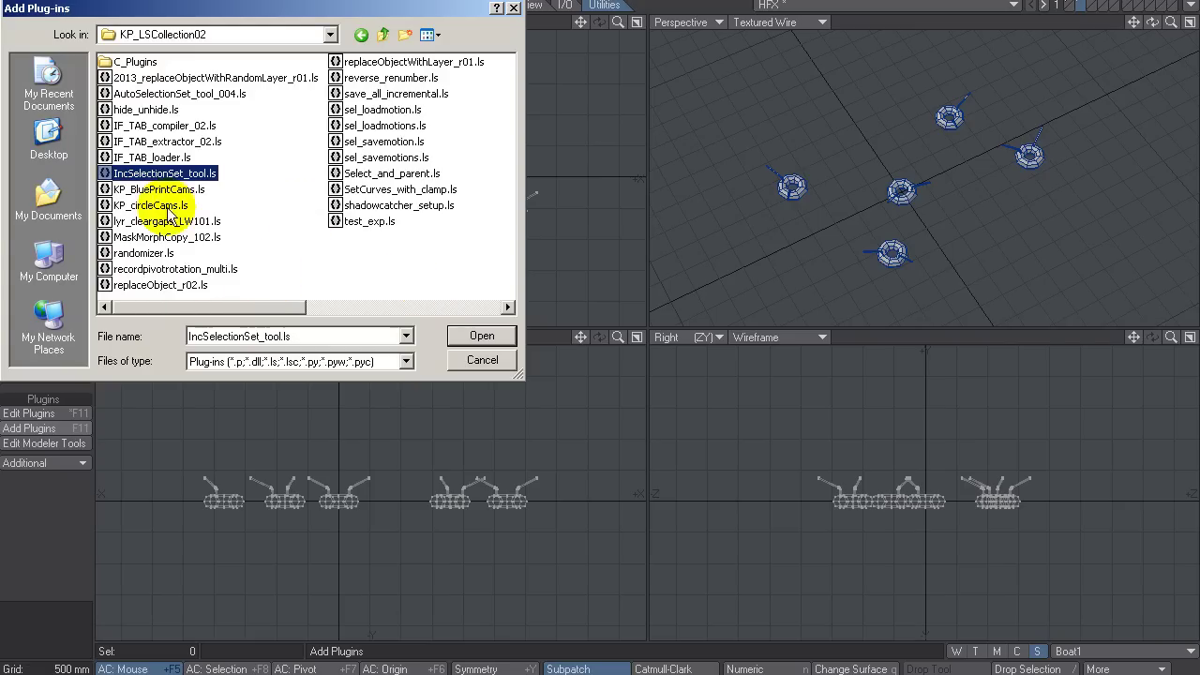
pyautogui.click(468, 336)
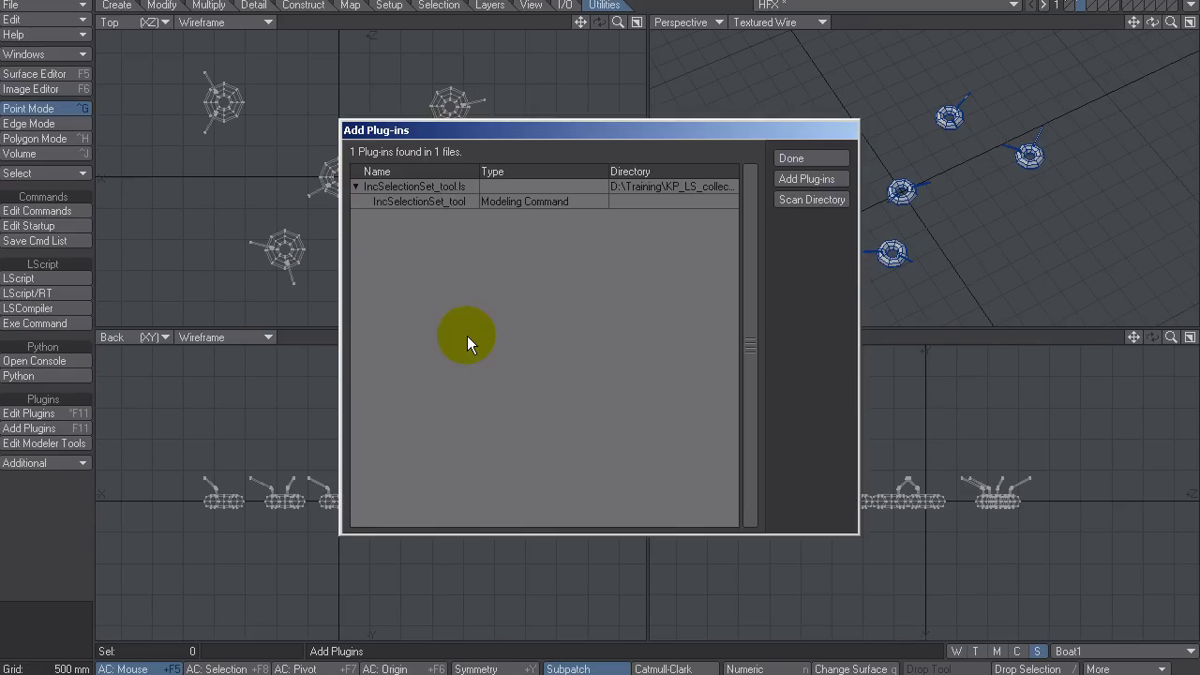
# Assign the IncSelectionSet_tool command to the Shift-Ctrl-S keyboard shortcut for the main window.
pyautogui.click(791, 158)
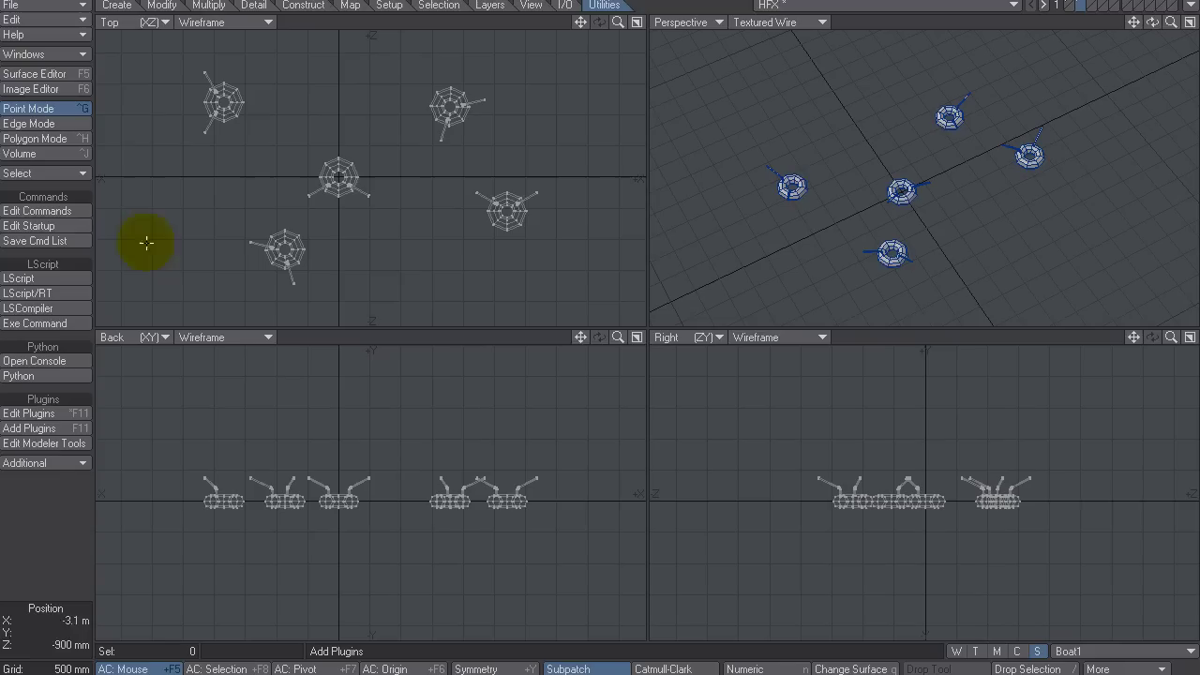
pyautogui.click(81, 18)
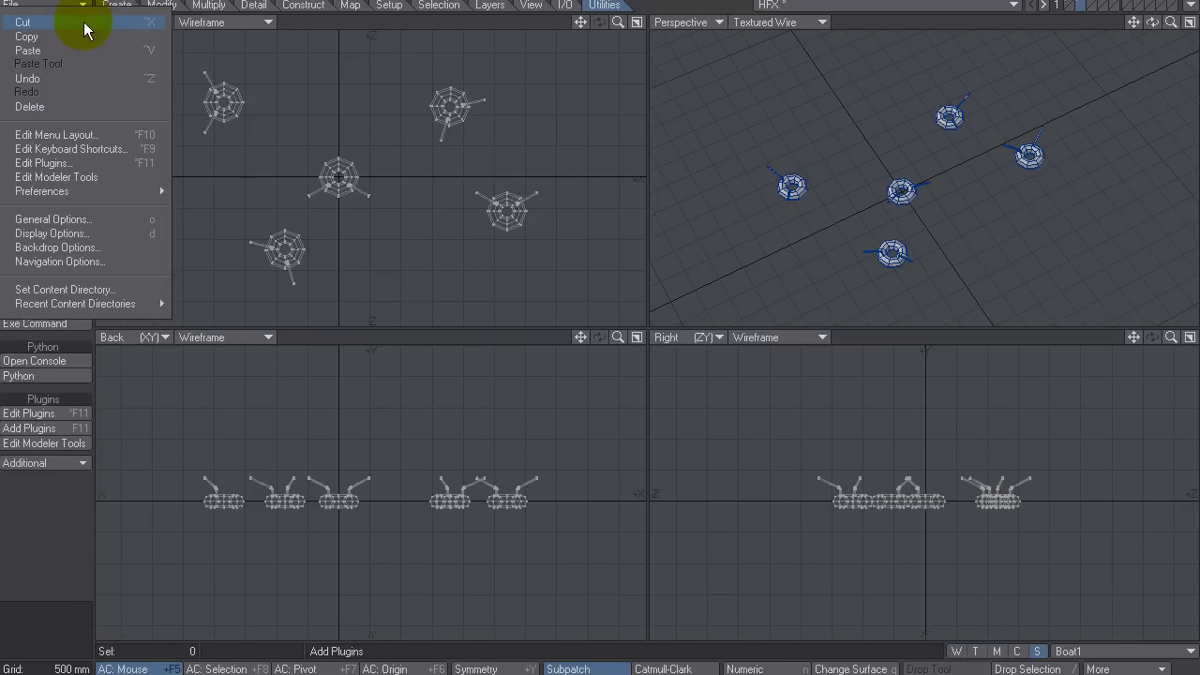
pyautogui.click(94, 150)
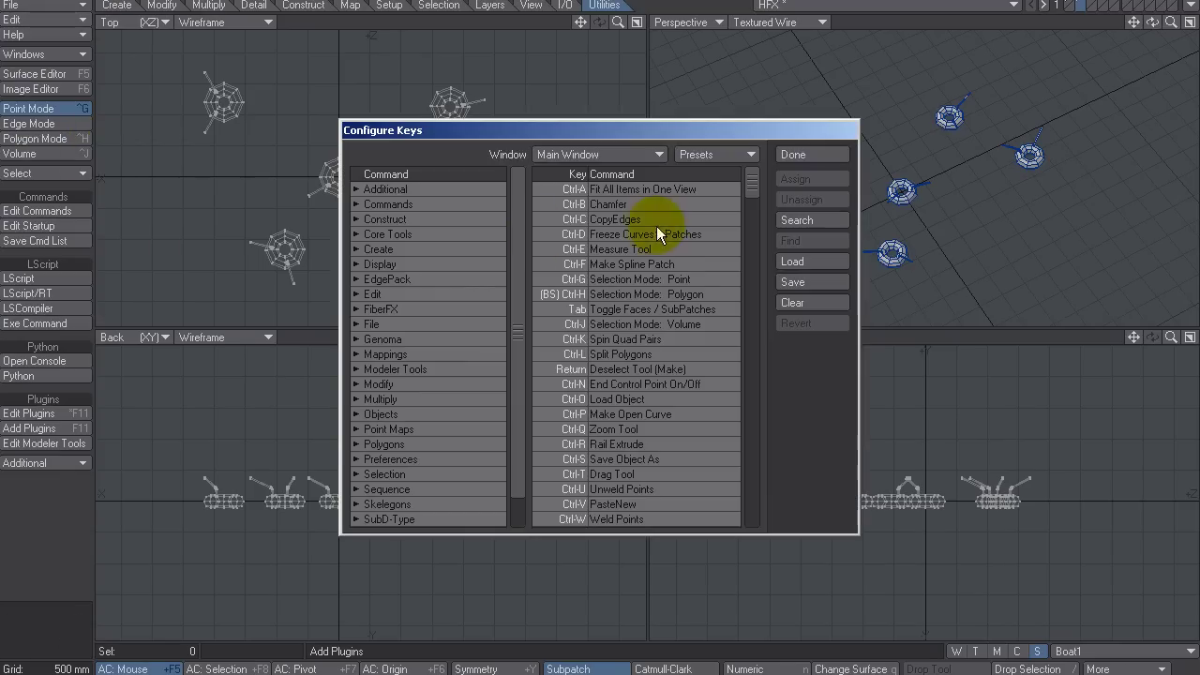
pyautogui.click(355, 191)
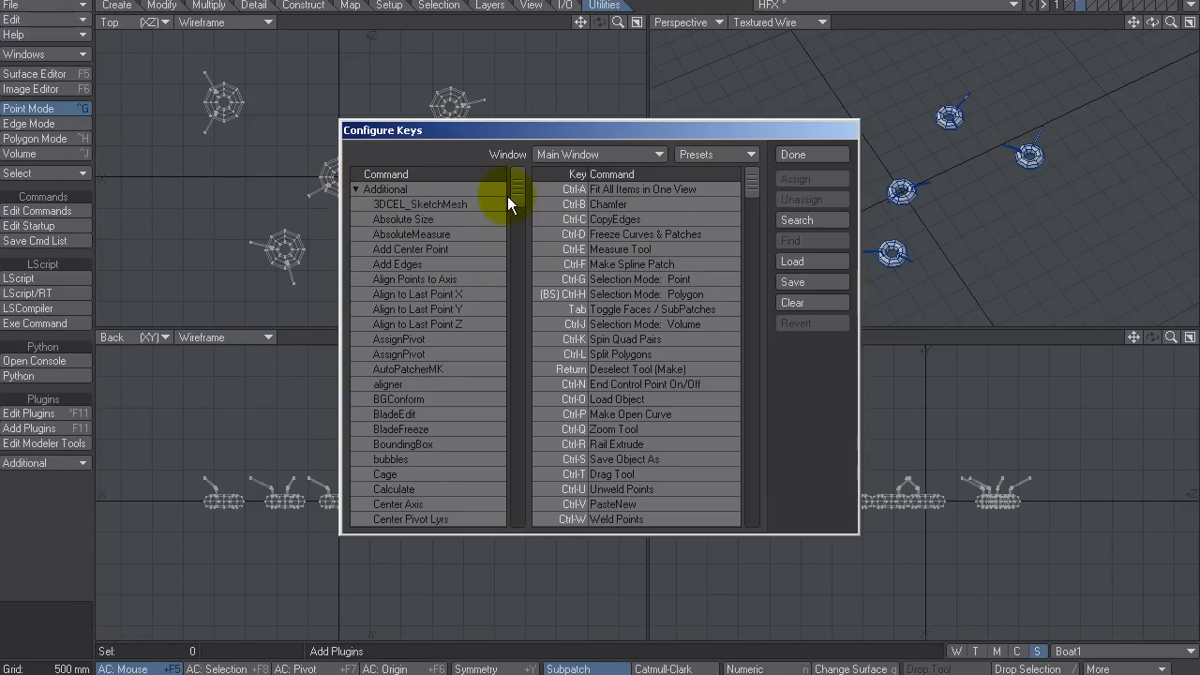
pyautogui.moveTo(518, 191); pyautogui.dragTo(524, 305)
pyautogui.click(425, 250)
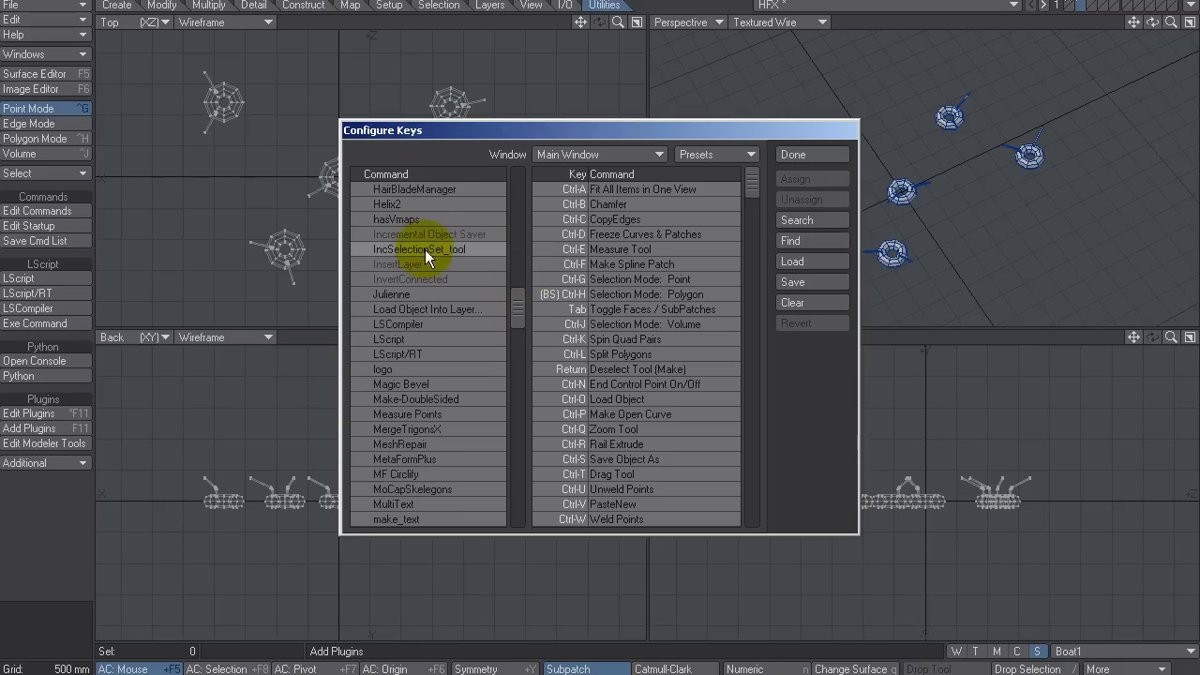
pyautogui.moveTo(512, 299)
pyautogui.mouseDown()
pyautogui.moveTo(502, 161)
pyautogui.moveTo(507, 298)
pyautogui.mouseUp()
pyautogui.moveTo(750, 186); pyautogui.dragTo(749, 481)
pyautogui.scroll(-8, 752, 445)
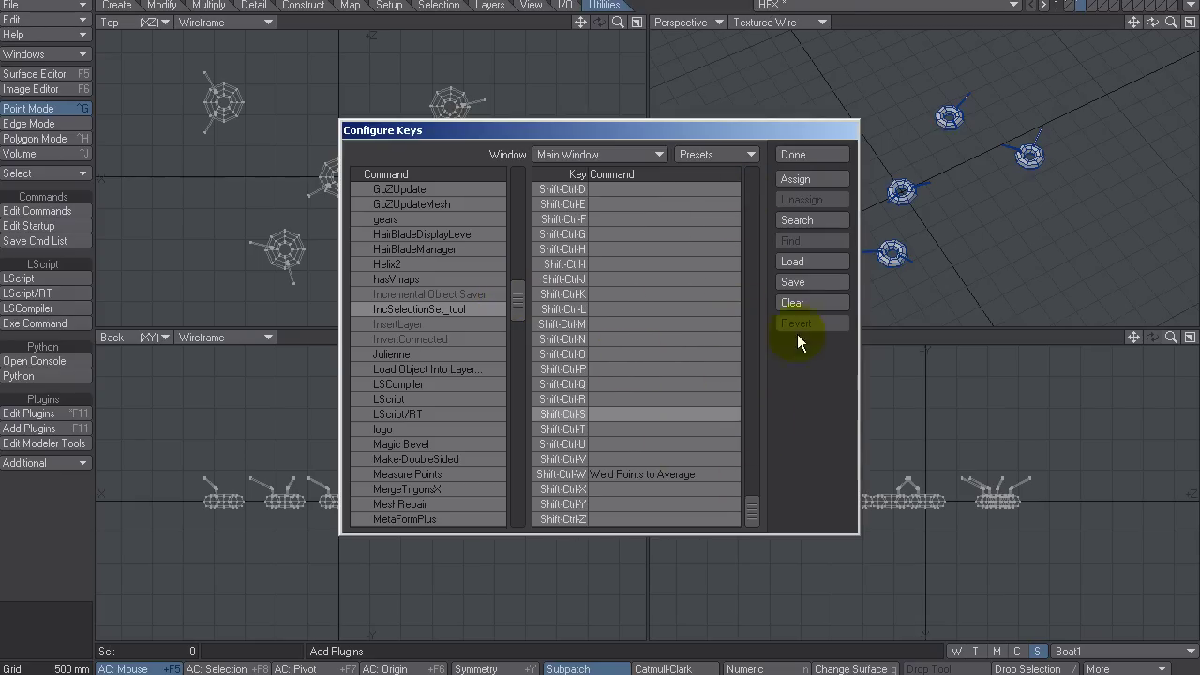
pyautogui.click(795, 179)
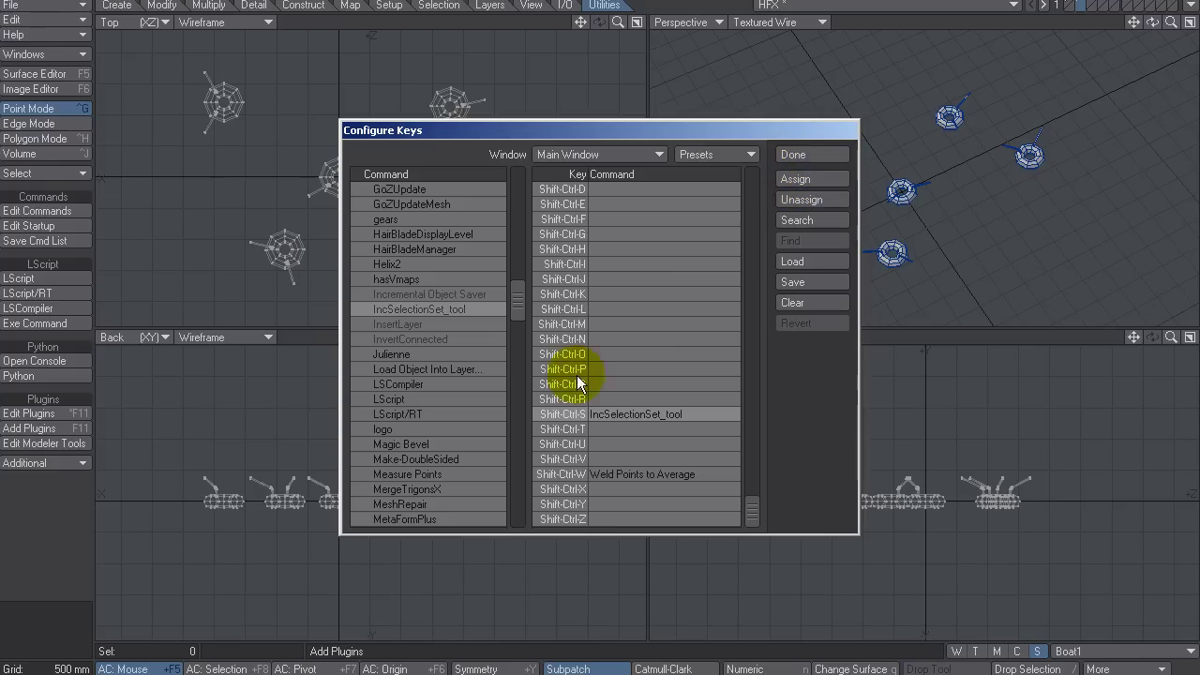
pyautogui.click(795, 155)
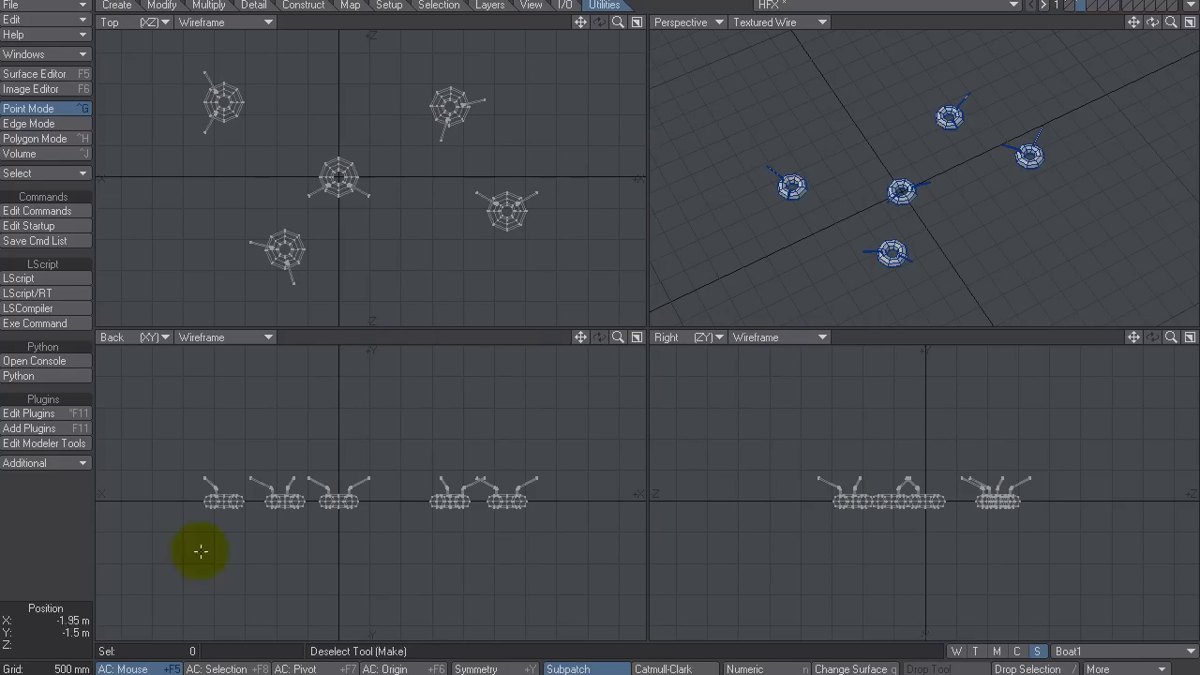
# Run IncSelectionSet_tool on each of the two floaties on the positive X side, one at a time, and check the selection set list.
pyautogui.hotkey('ctrl', 'shift', 's')
pyautogui.hotkey('ctrl', 'shift', 's')
pyautogui.moveTo(530, 169)
pyautogui.mouseDown(button='right')
pyautogui.moveTo(452, 178)
pyautogui.moveTo(531, 278)
pyautogui.moveTo(539, 165)
pyautogui.mouseUp(button='right')
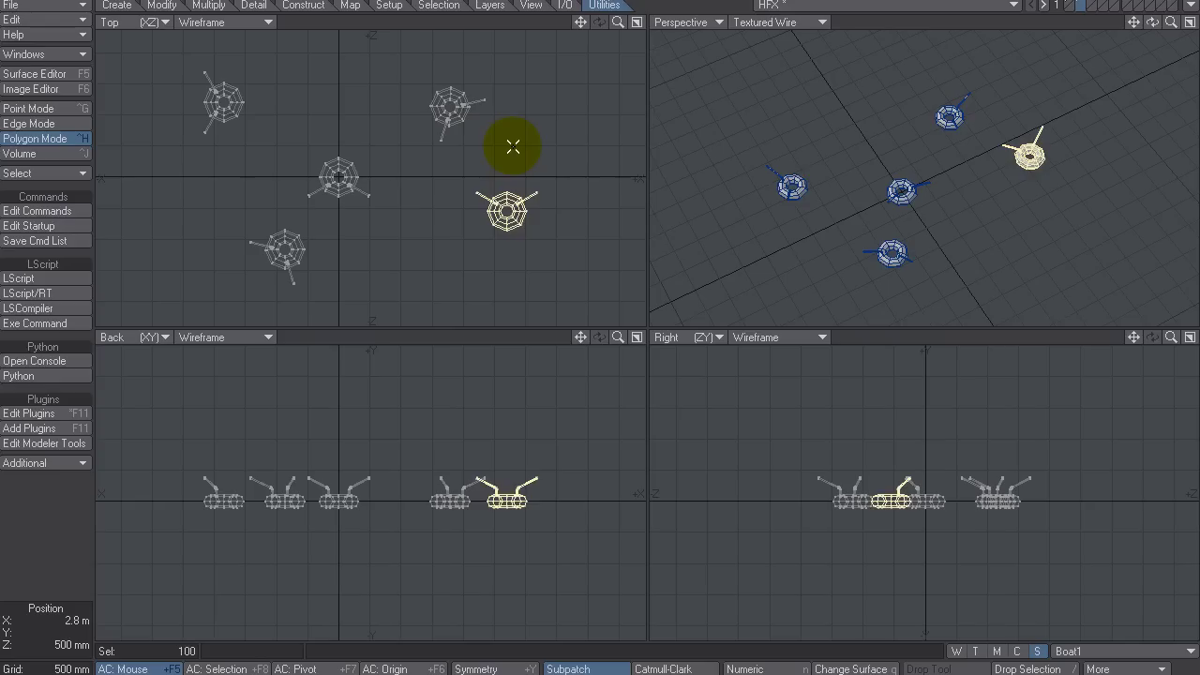
pyautogui.press('Delete')
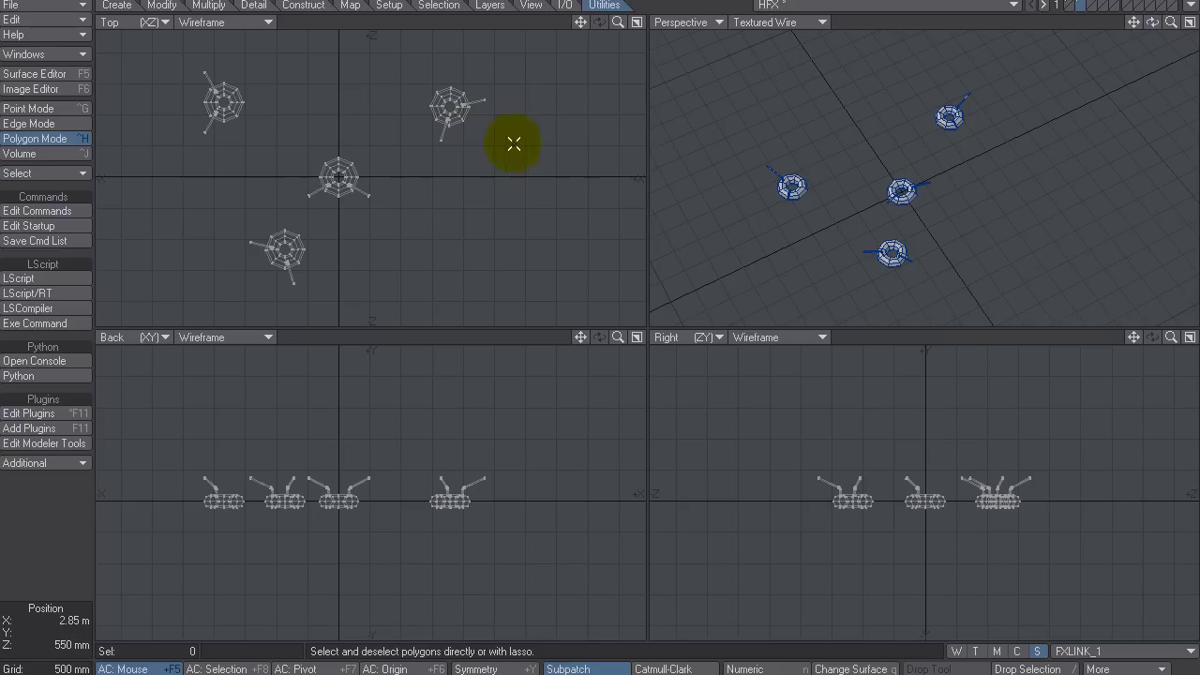
pyautogui.moveTo(521, 138)
pyautogui.mouseDown(button='right')
pyautogui.moveTo(519, 94)
pyautogui.moveTo(457, 64)
pyautogui.moveTo(394, 126)
pyautogui.moveTo(505, 124)
pyautogui.mouseUp(button='right')
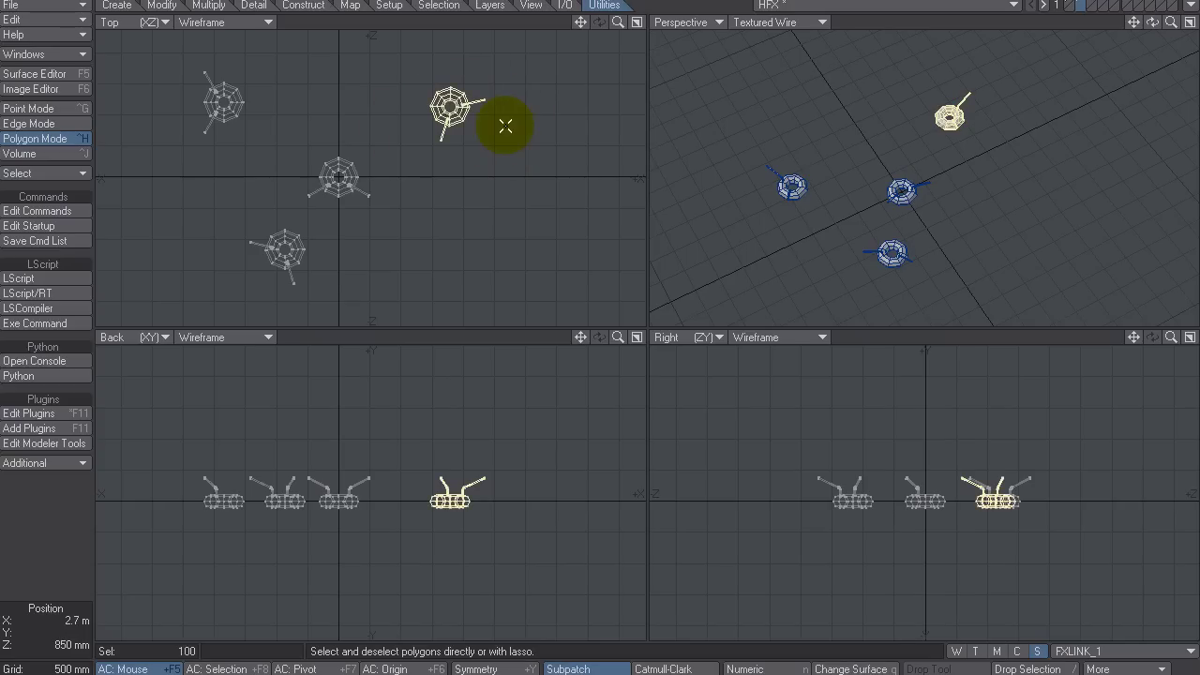
pyautogui.press('Delete')
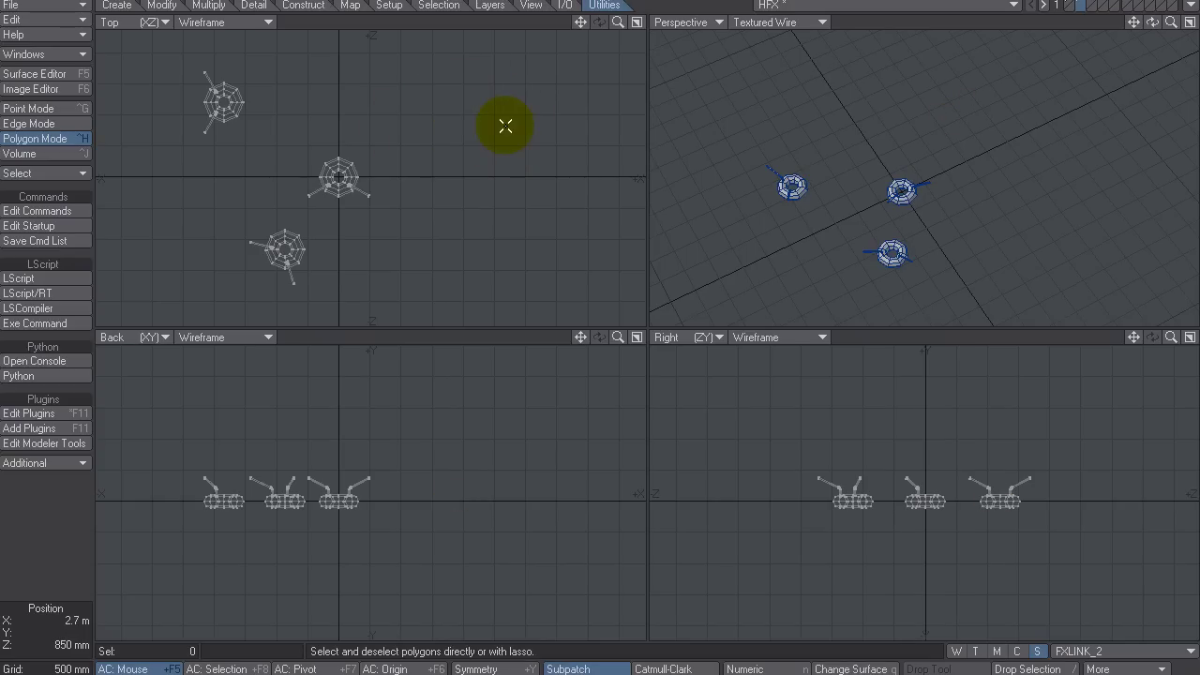
pyautogui.click(1134, 652)
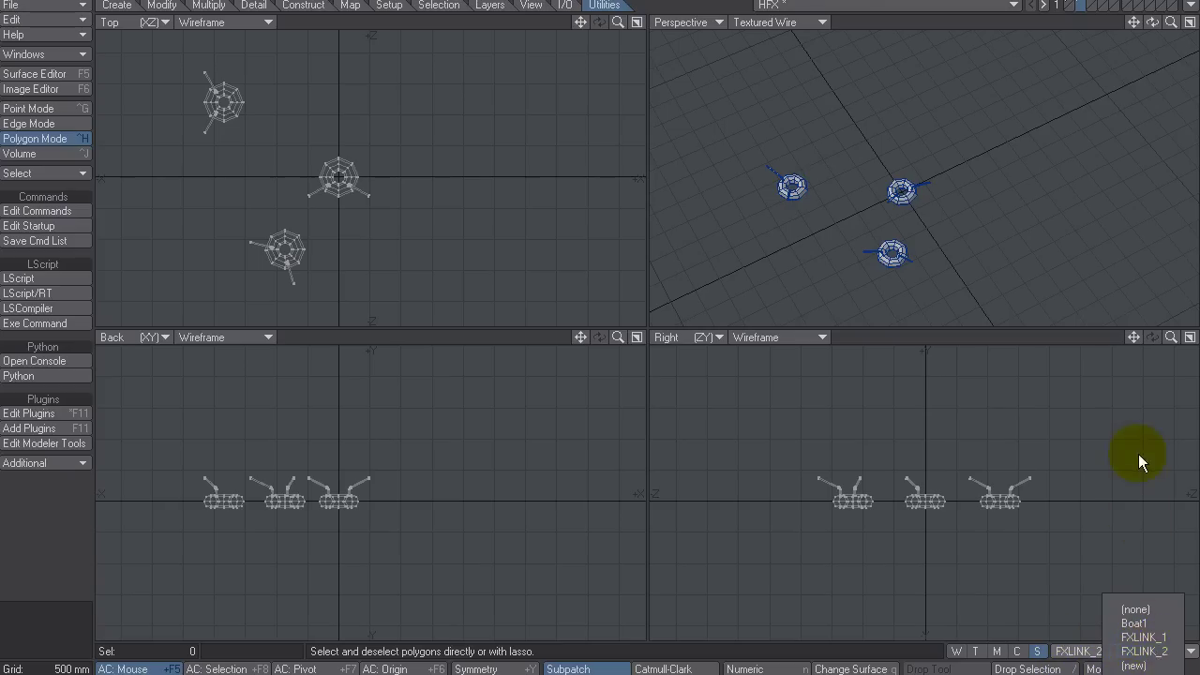
# Give the centre floatie and the one at negative X, positive Z their own selection sets with IncSelectionSet_tool, and check the set list.
pyautogui.moveTo(406, 143)
pyautogui.mouseDown(button='right')
pyautogui.moveTo(316, 122)
pyautogui.moveTo(275, 183)
pyautogui.moveTo(317, 217)
pyautogui.moveTo(426, 175)
pyautogui.moveTo(421, 147)
pyautogui.mouseUp(button='right')
pyautogui.hotkey('ctrl', 'x')
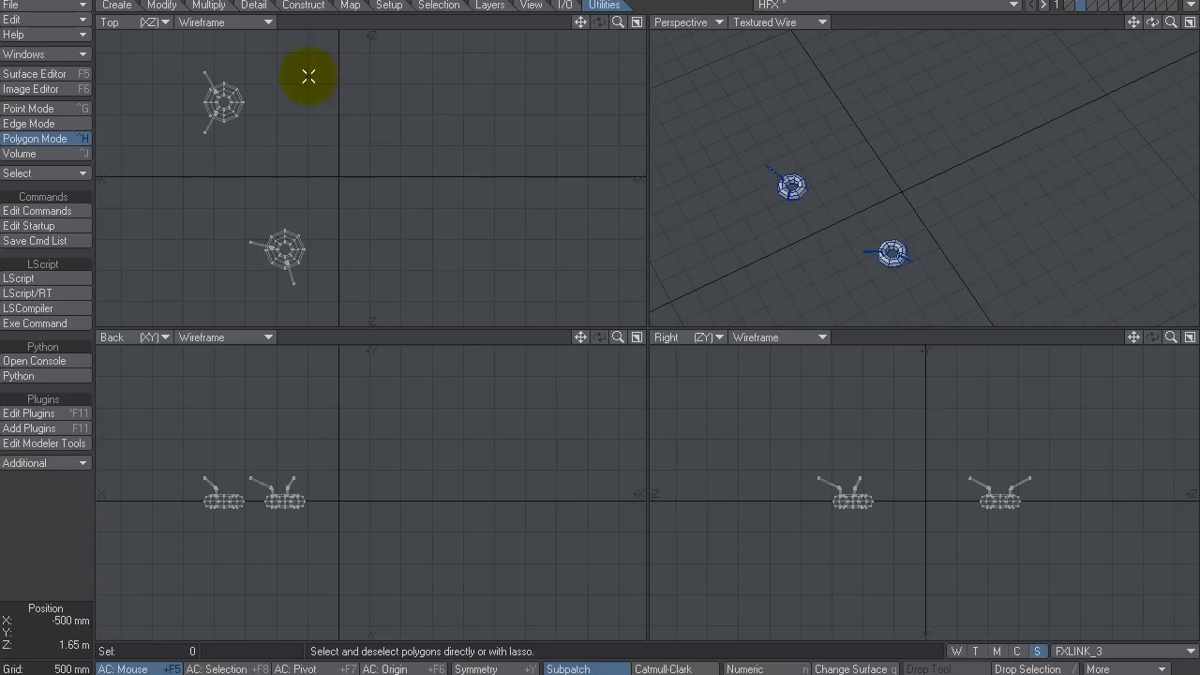
pyautogui.moveTo(308, 73)
pyautogui.mouseDown(button='right')
pyautogui.moveTo(219, 147)
pyautogui.moveTo(298, 118)
pyautogui.mouseUp(button='right')
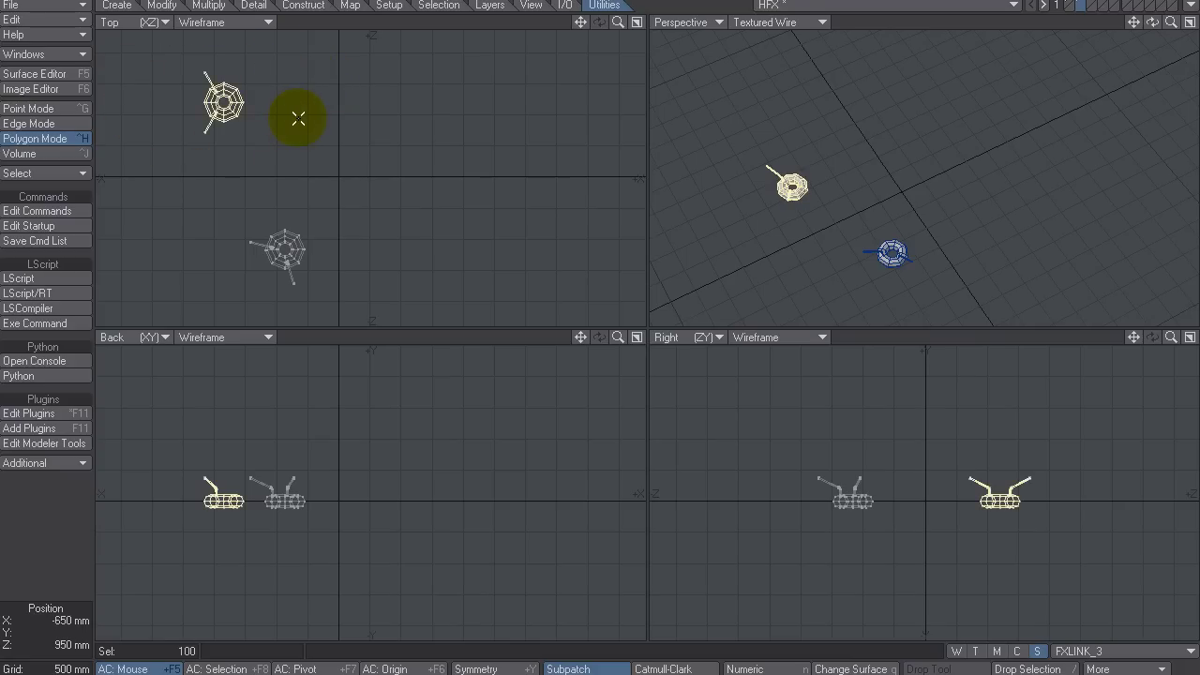
pyautogui.hotkey('ctrl', 'x')
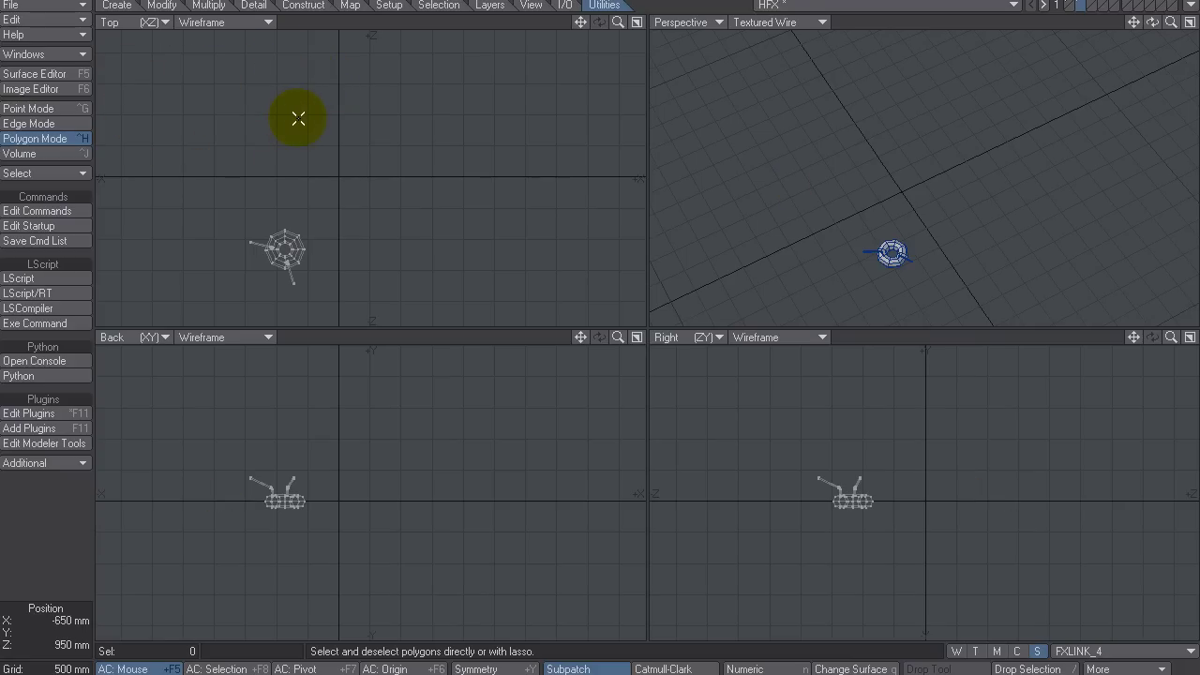
pyautogui.click(1071, 652)
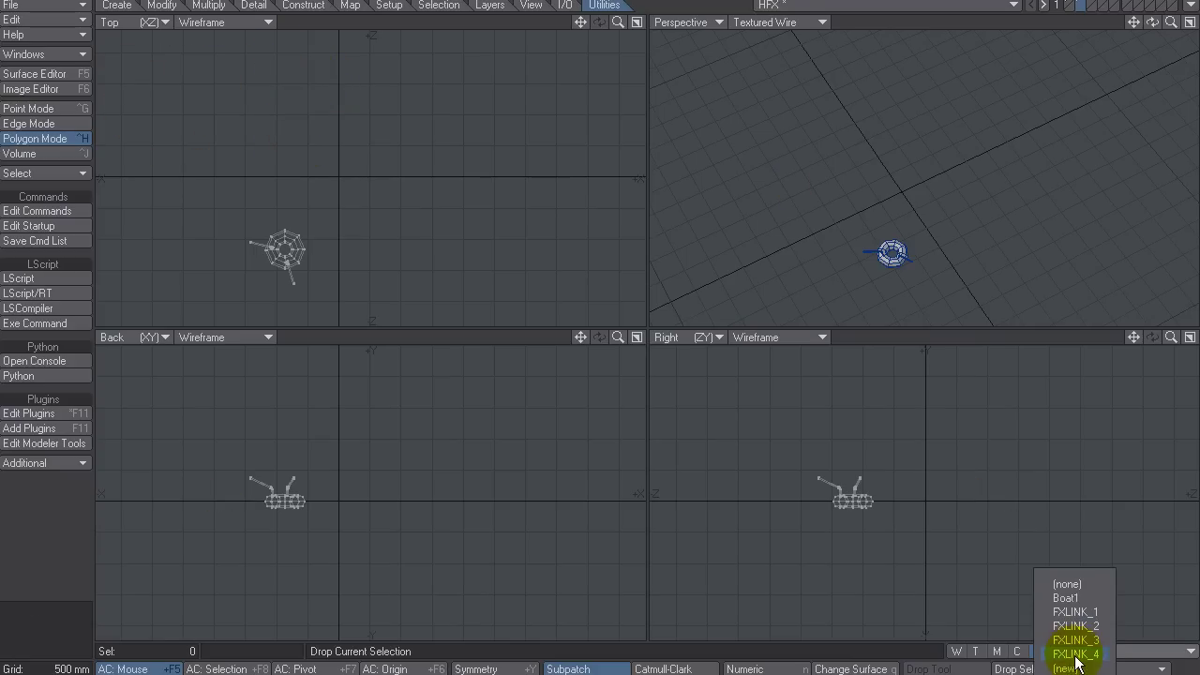
pyautogui.click(1080, 511)
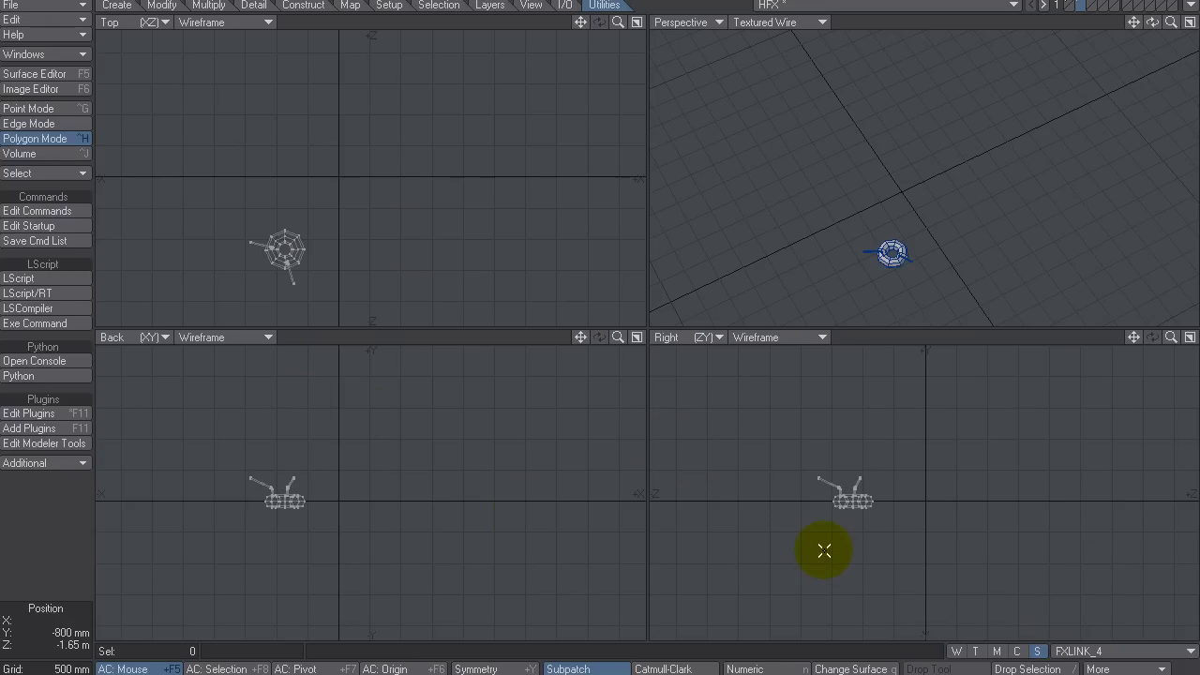
# Delete the old Boat1 selection set and set the current selection set to none.
pyautogui.click(1088, 652)
pyautogui.click(1093, 645)
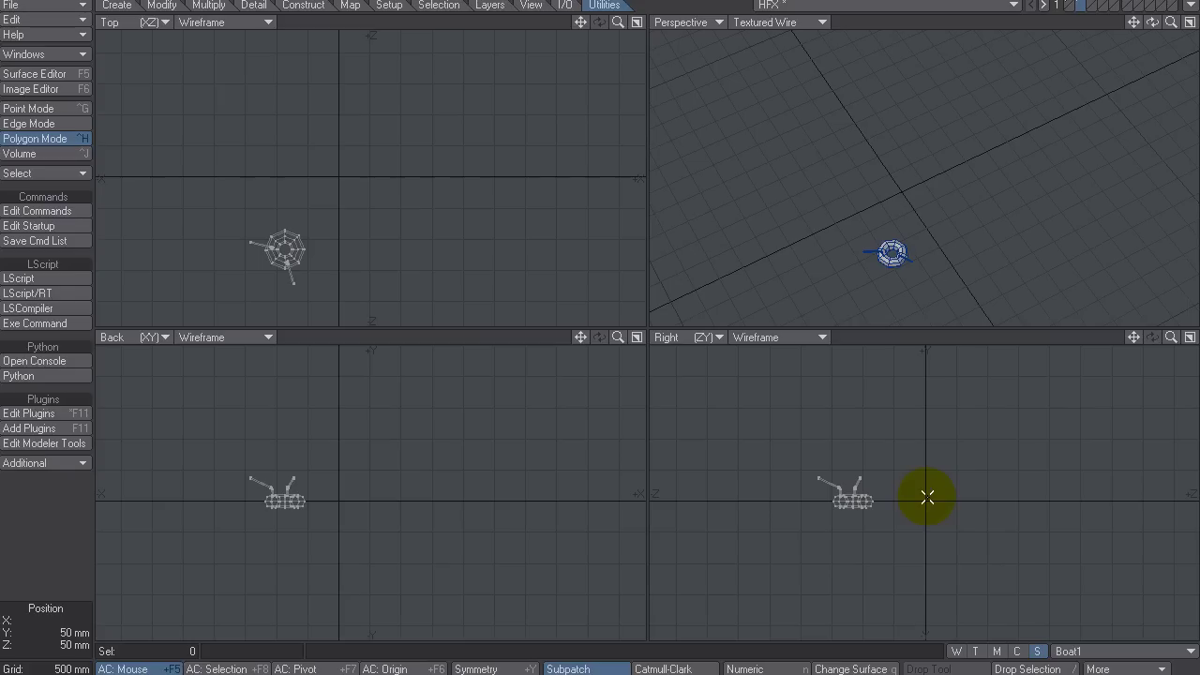
pyautogui.click(1071, 650)
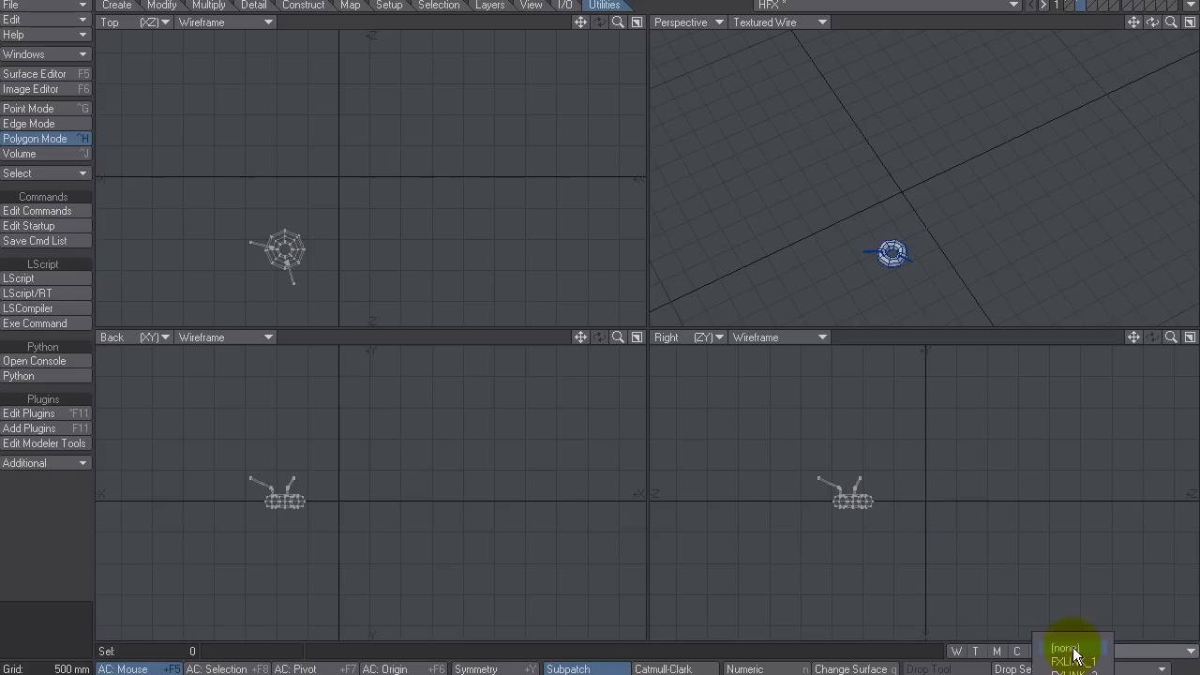
pyautogui.click(1065, 647)
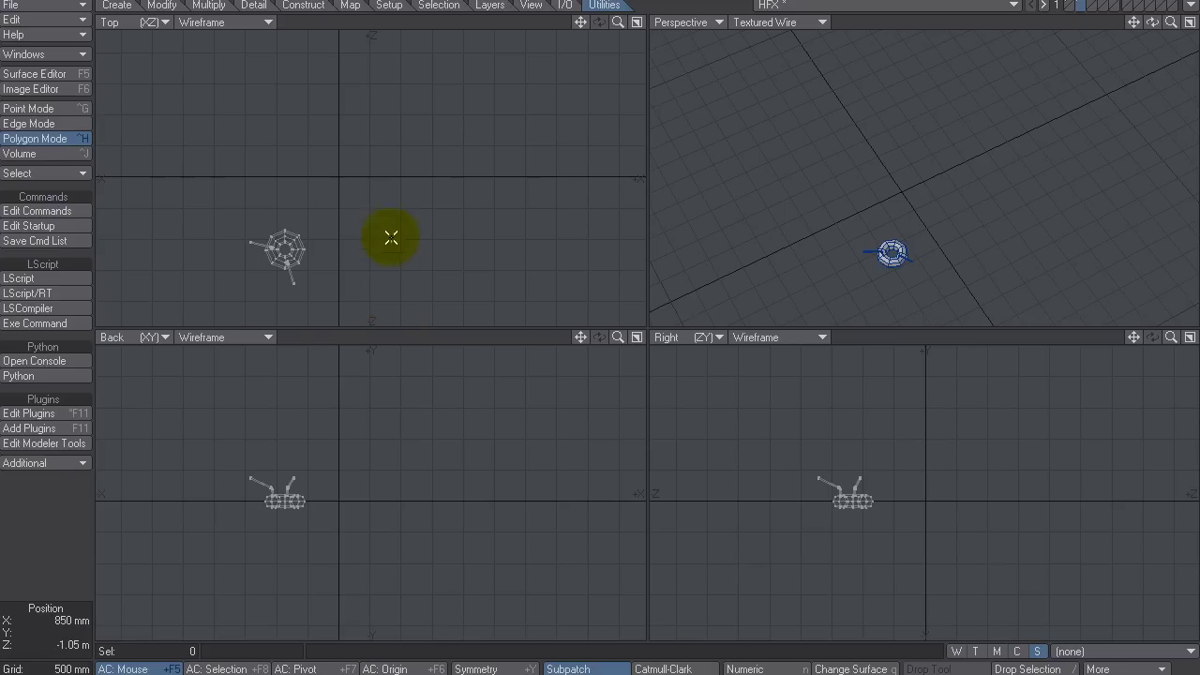
# Create a selection set for the last remaining floatie with IncSelectionSet_tool and bring all five floaties back into view.
pyautogui.moveTo(388, 233); pyautogui.dragTo(388, 246, button='right')
pyautogui.press('t')
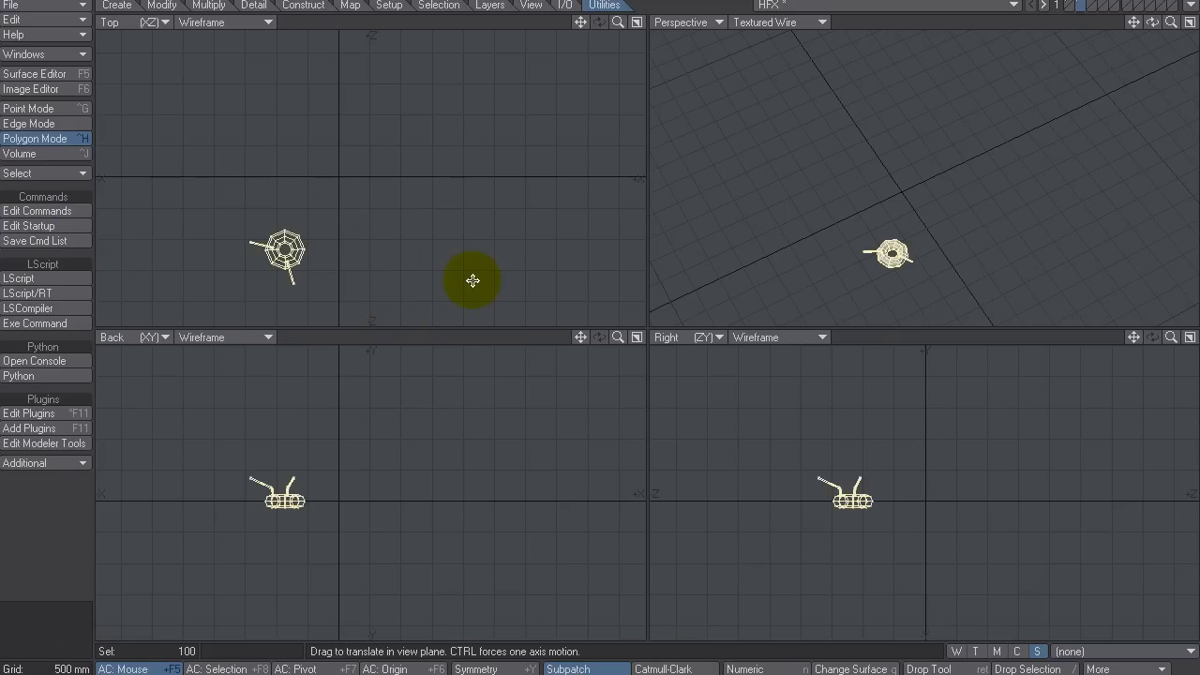
pyautogui.press('Delete')
pyautogui.click(1076, 651)
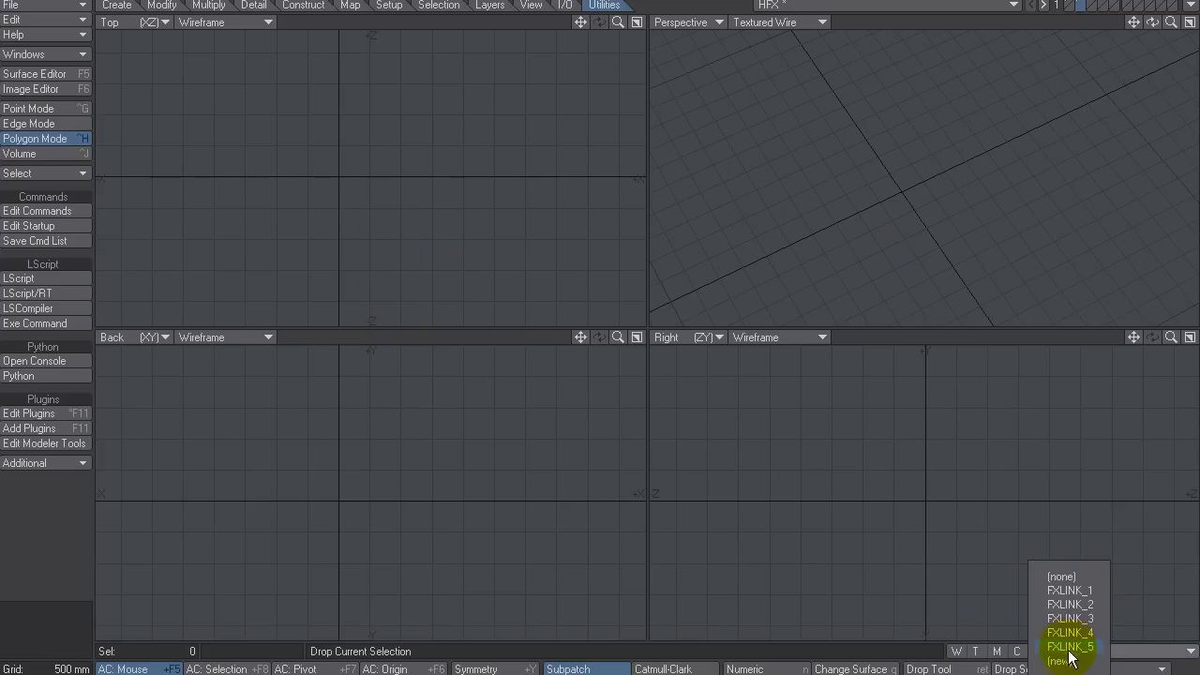
pyautogui.click(963, 481)
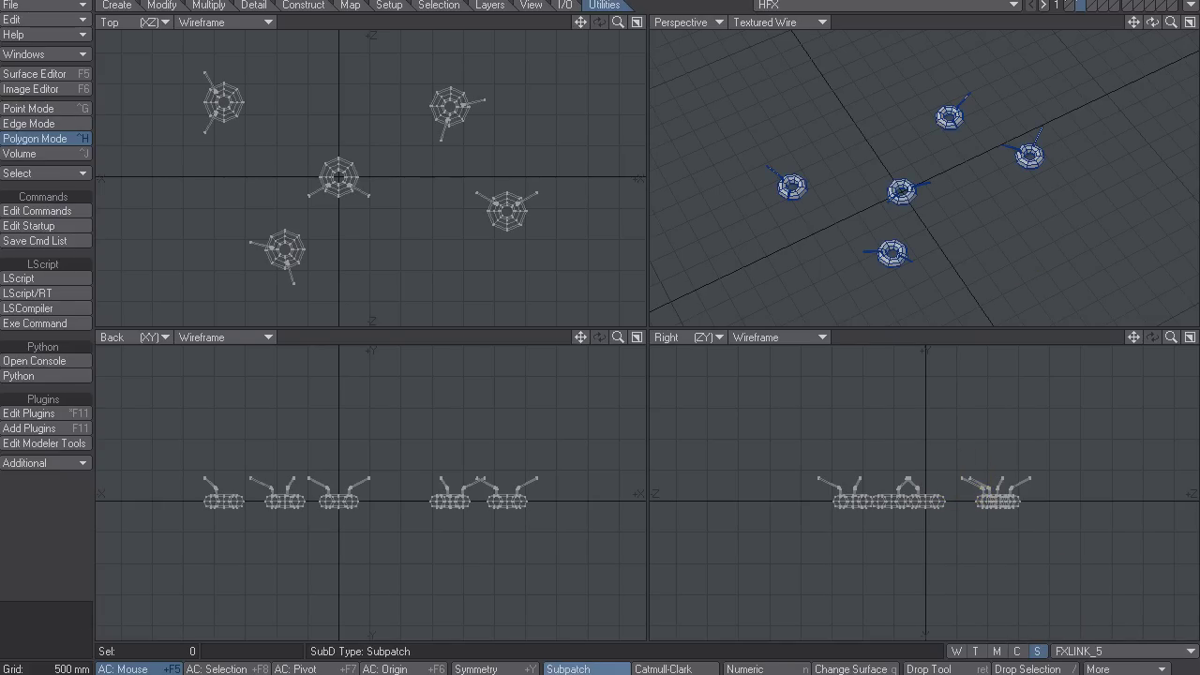
# Return to Layout, view the whole water surface, and choose Point Set again as the piece mode of the floaties' FX_HardLink.
pyautogui.press('F12')
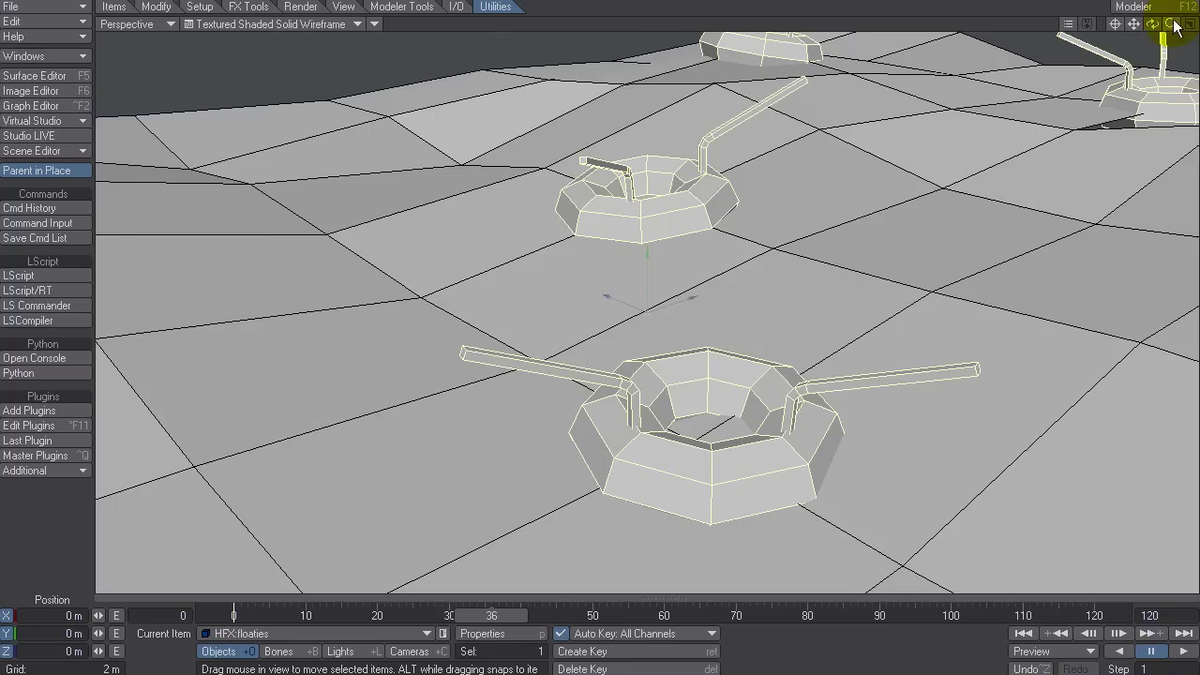
pyautogui.moveTo(1173, 26); pyautogui.dragTo(525, 310)
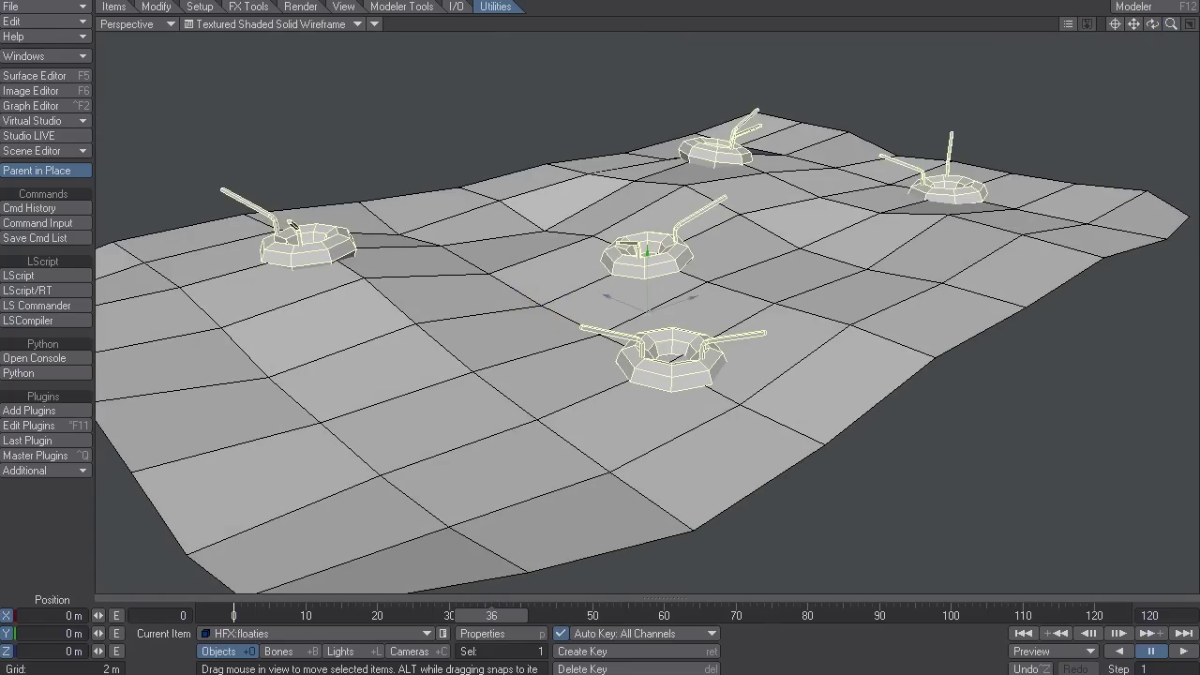
pyautogui.press('p')
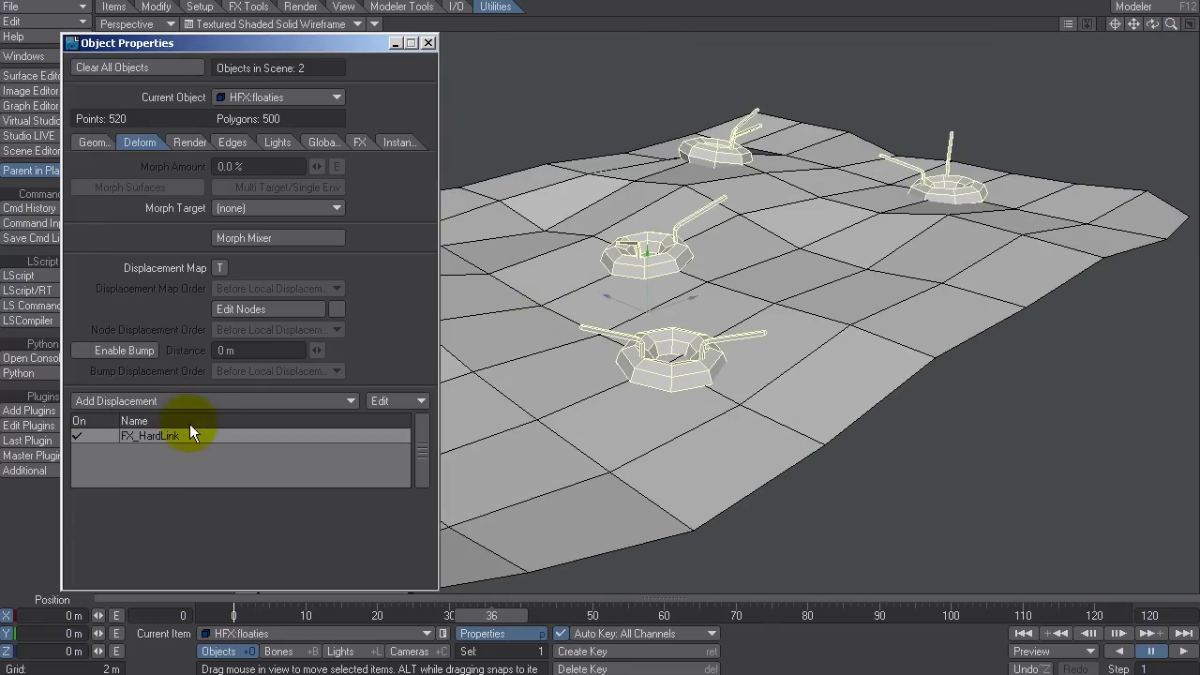
pyautogui.doubleClick(184, 435)
pyautogui.click(251, 163)
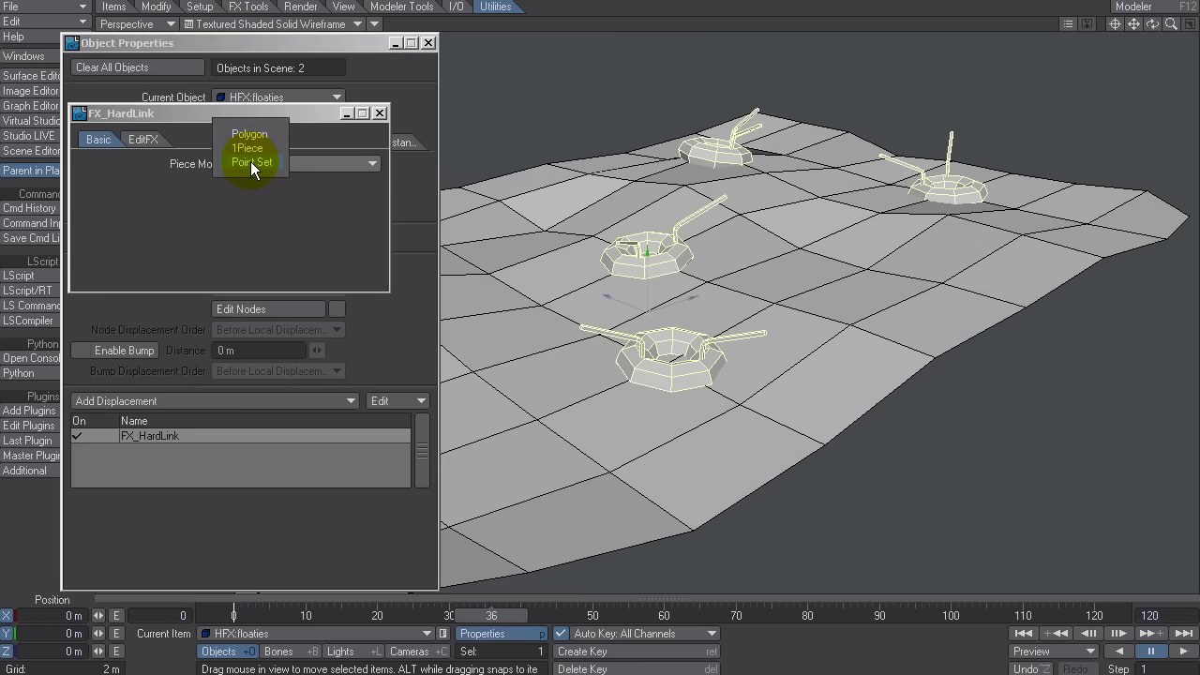
pyautogui.click(250, 161)
pyautogui.click(380, 113)
pyautogui.click(428, 43)
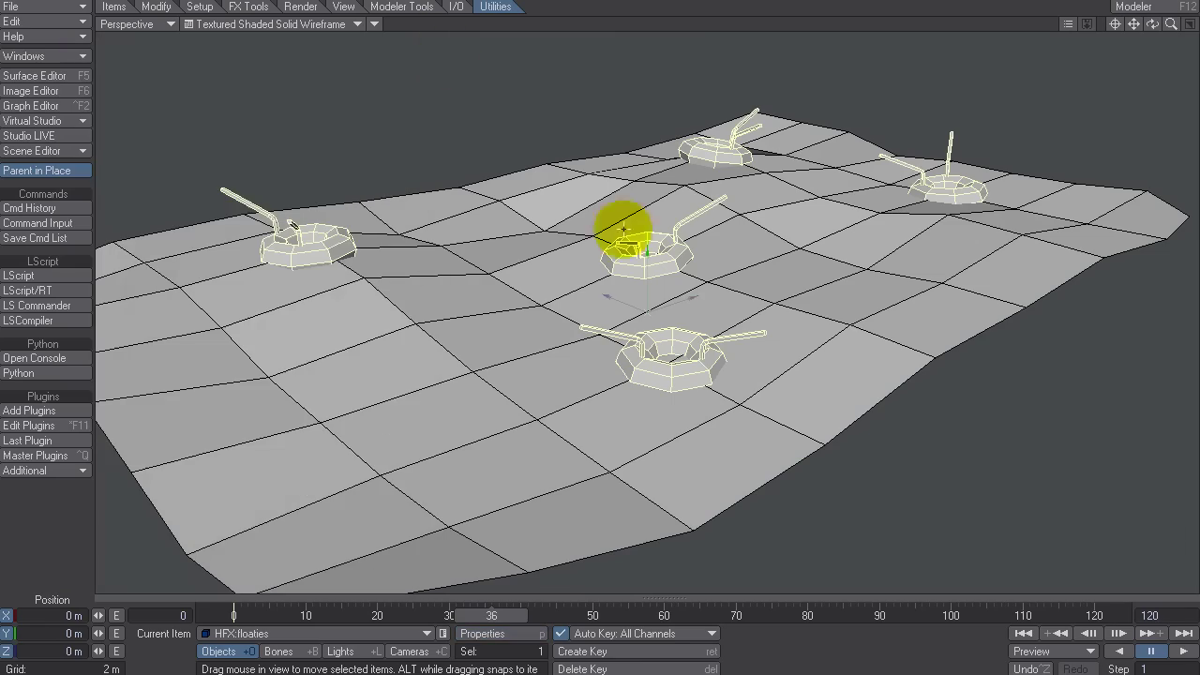
# Play the animation and inspect from several angles and distances how all the floaties ride on the water.
pyautogui.click(1184, 651)
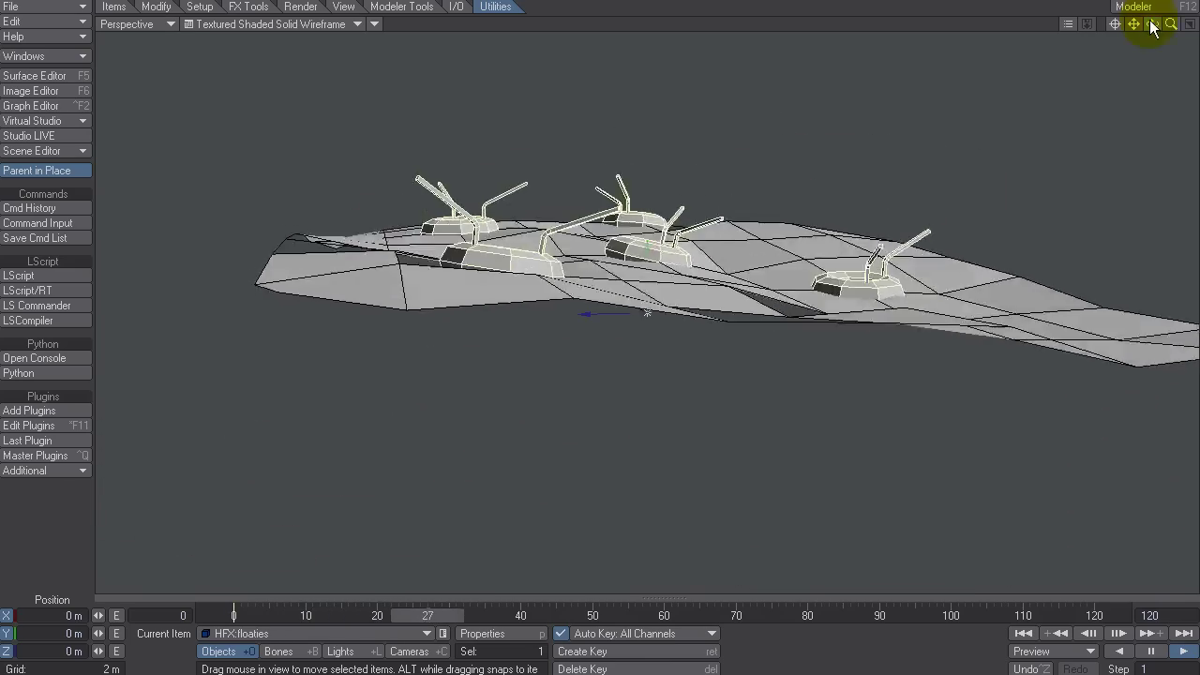
pyautogui.moveTo(1152, 27); pyautogui.dragTo(1125, 246)
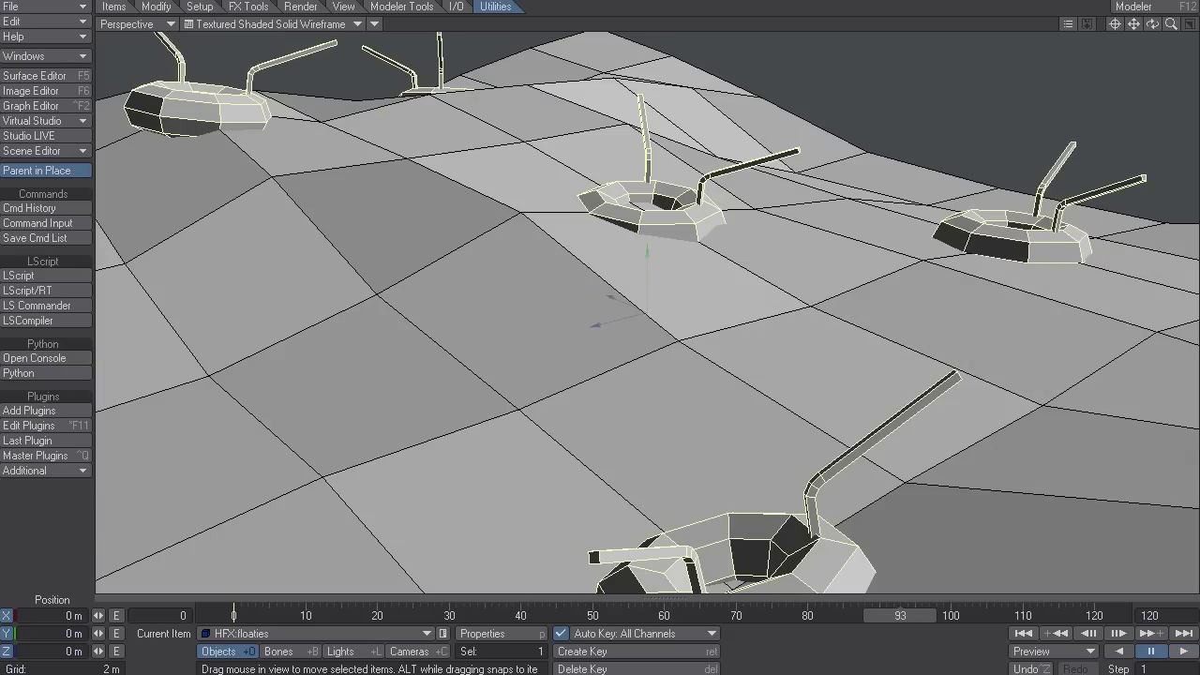
pyautogui.moveTo(1172, 24); pyautogui.dragTo(533, 261)
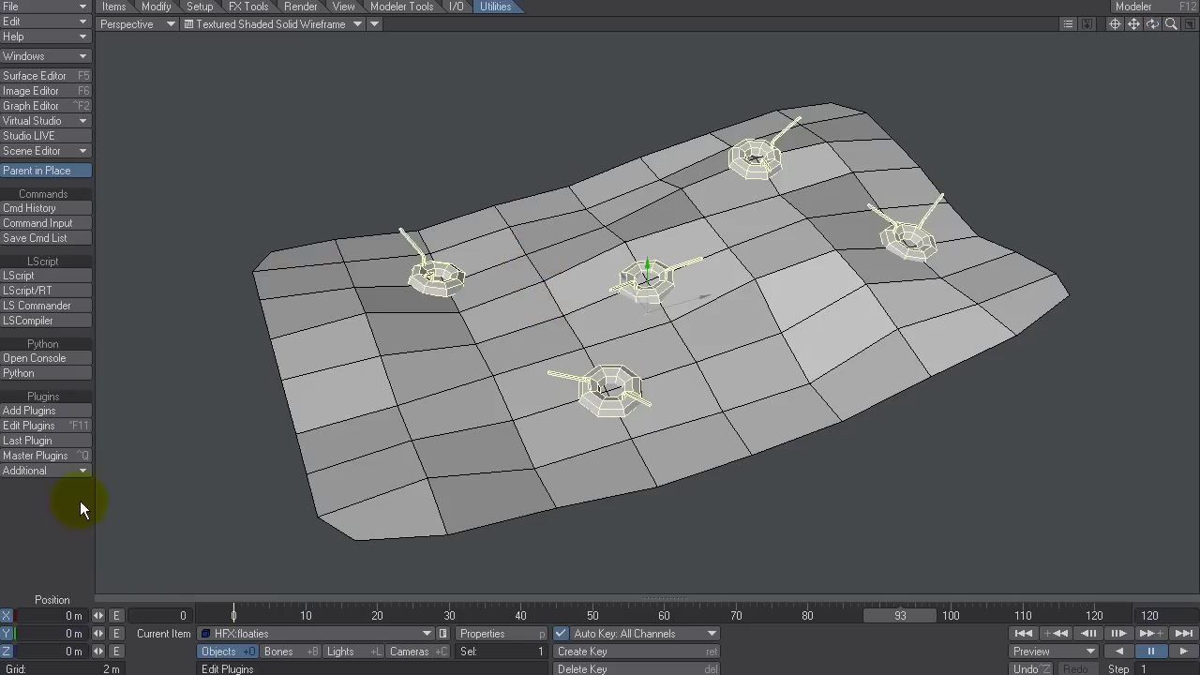
# Add the plugin fallaway_006.ls from the Animation folder inside _layout of KP_LSCollecton01.
pyautogui.click(20, 412)
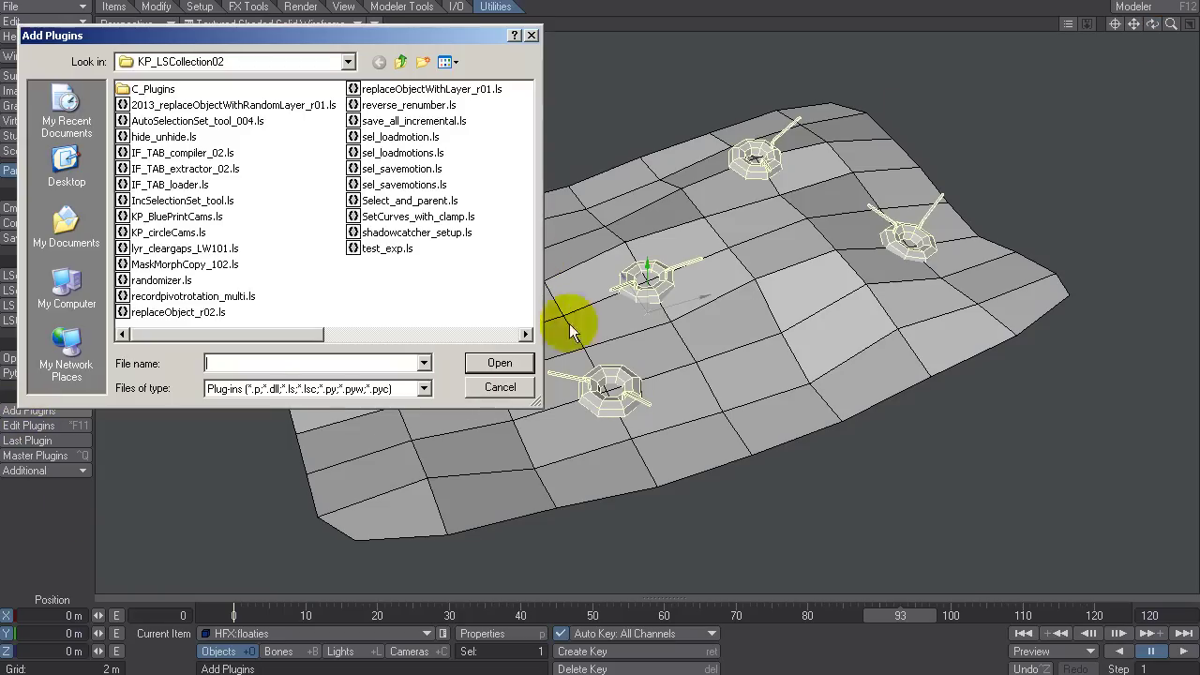
pyautogui.click(400, 62)
pyautogui.doubleClick(154, 106)
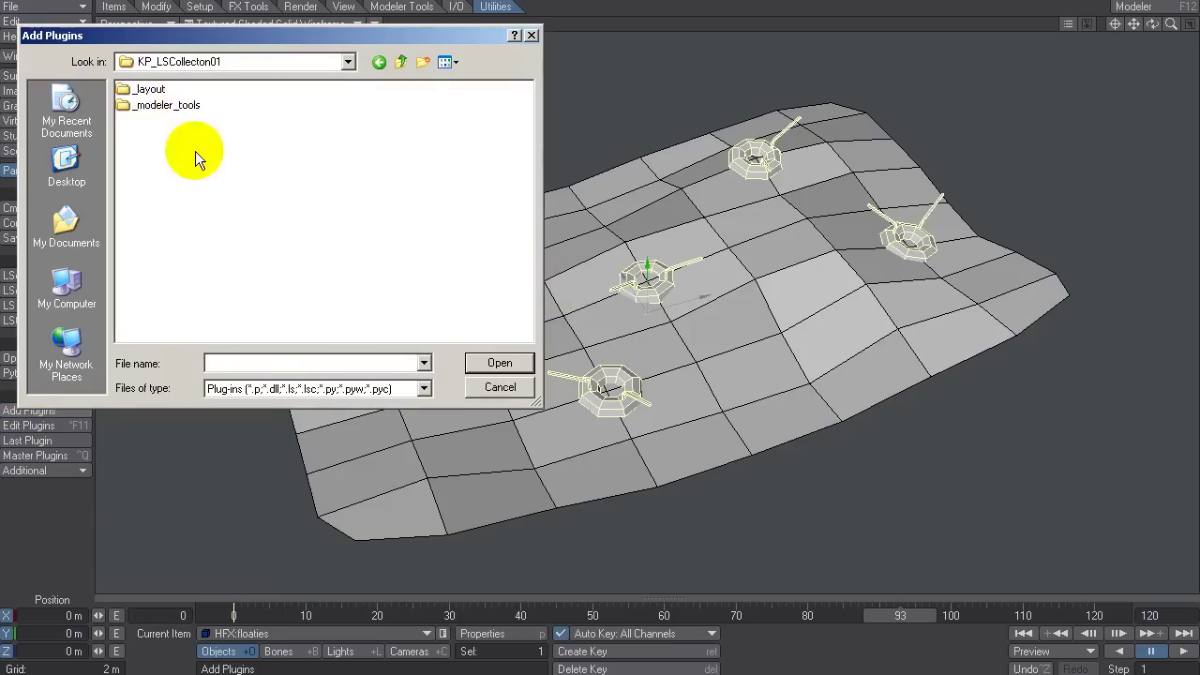
pyautogui.doubleClick(141, 89)
pyautogui.doubleClick(137, 105)
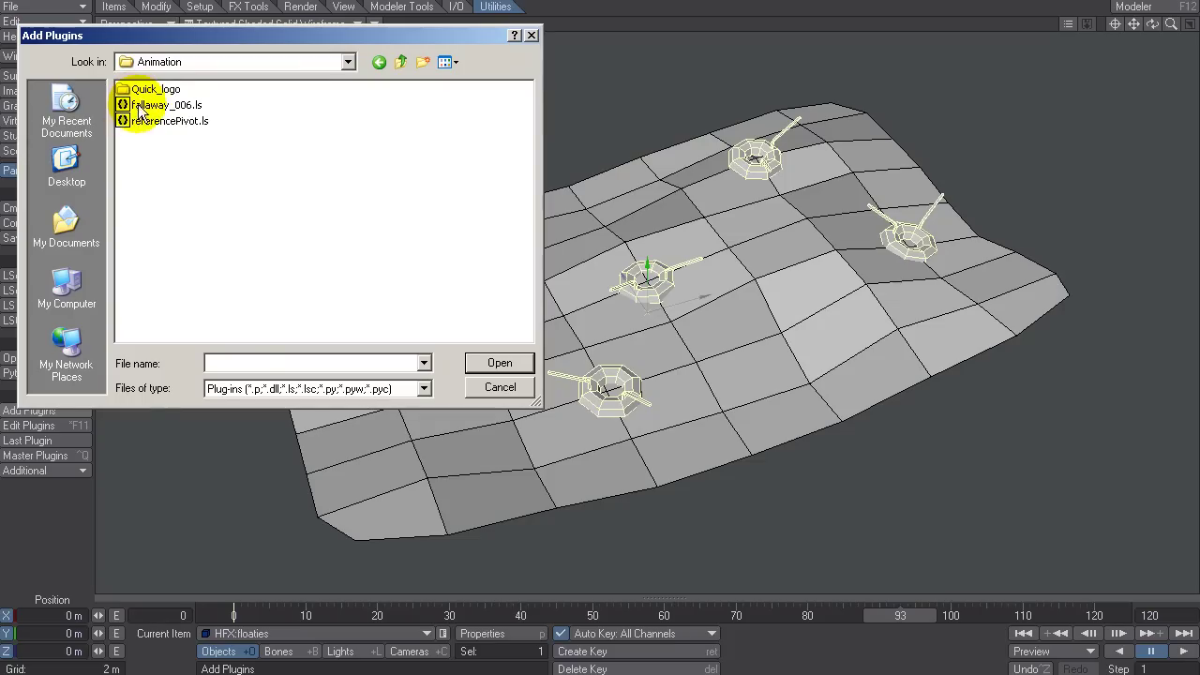
pyautogui.click(140, 105)
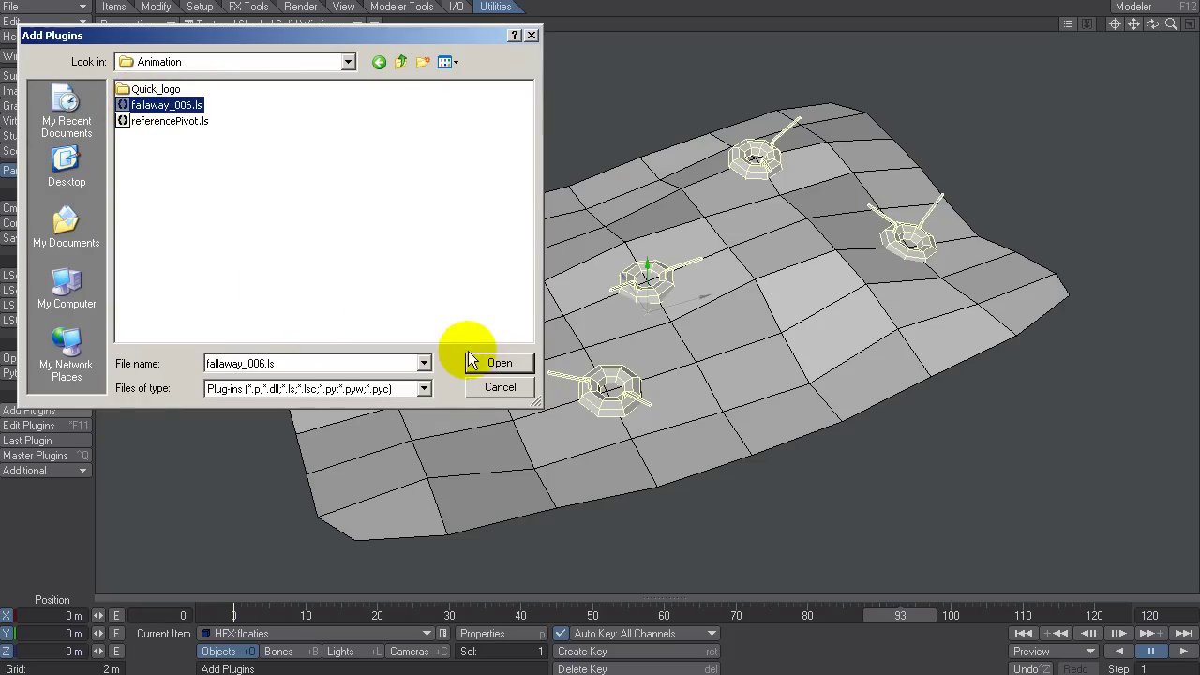
pyautogui.click(497, 363)
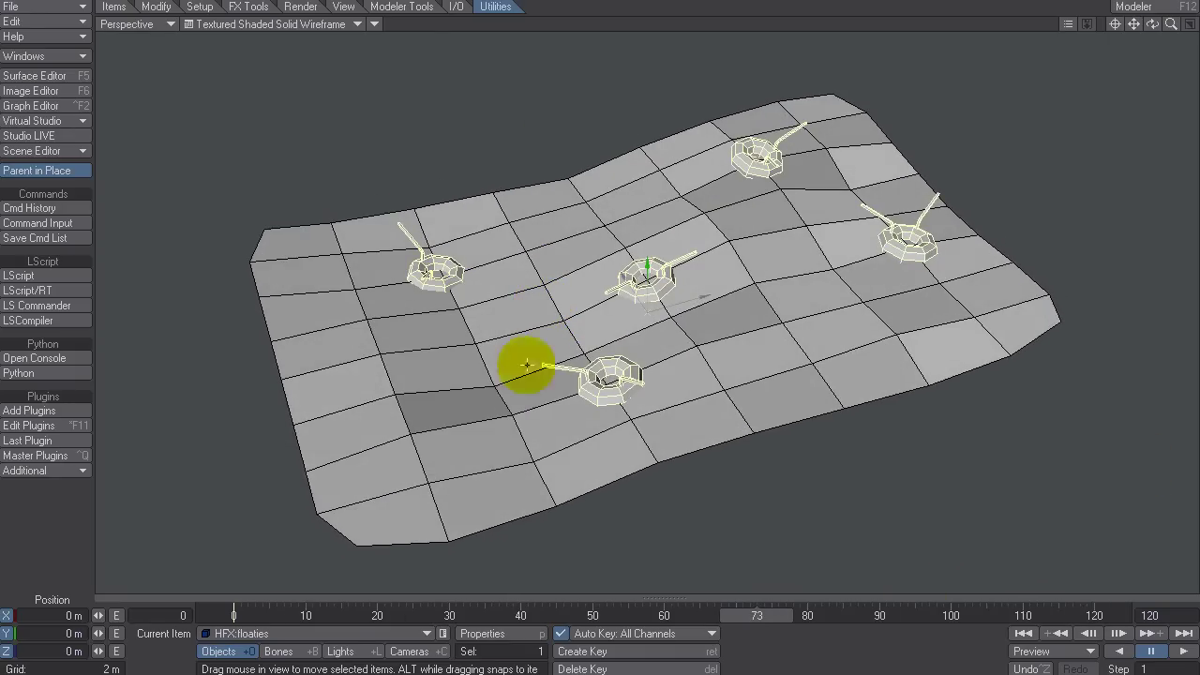
# Remove the ClothFX displacement from the water object and disable FX_HardLink on the floaties.
pyautogui.click(460, 516)
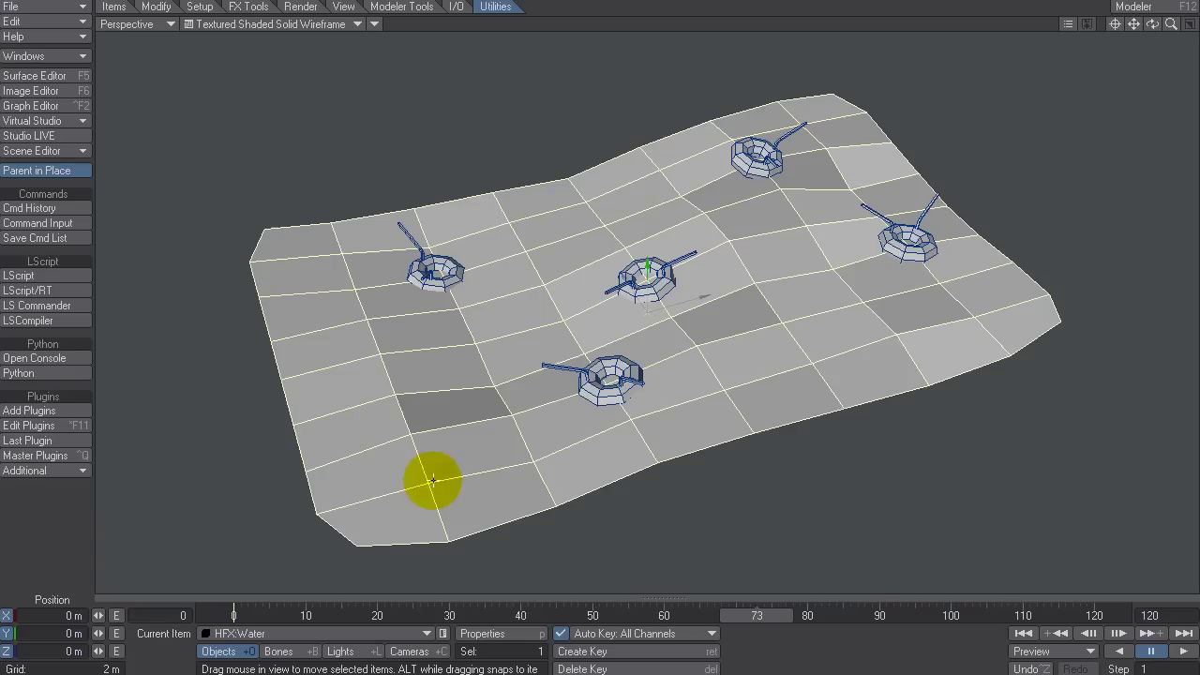
pyautogui.press('p')
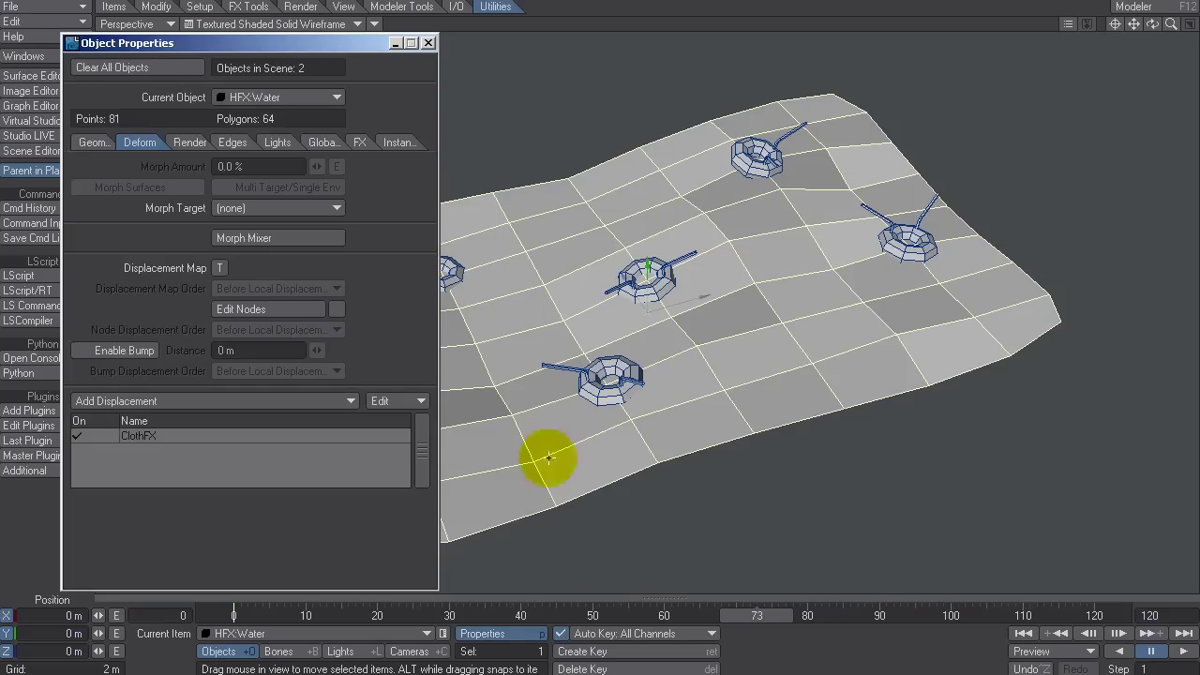
pyautogui.click(139, 435)
pyautogui.rightClick(141, 434)
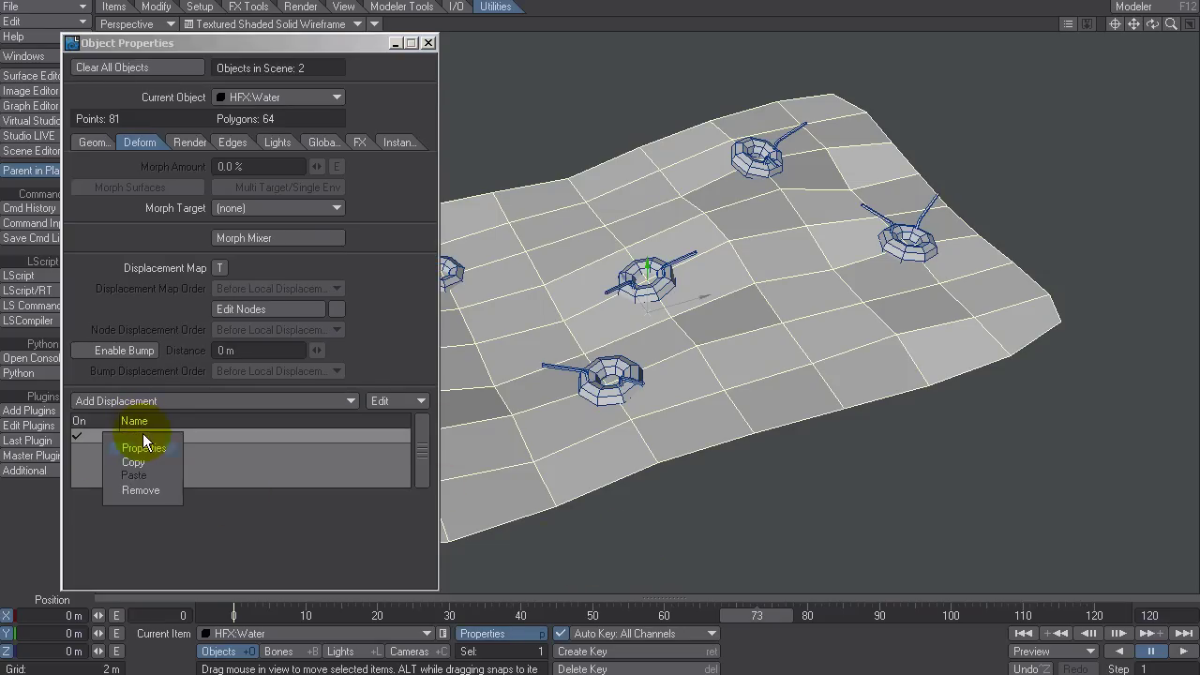
pyautogui.click(153, 483)
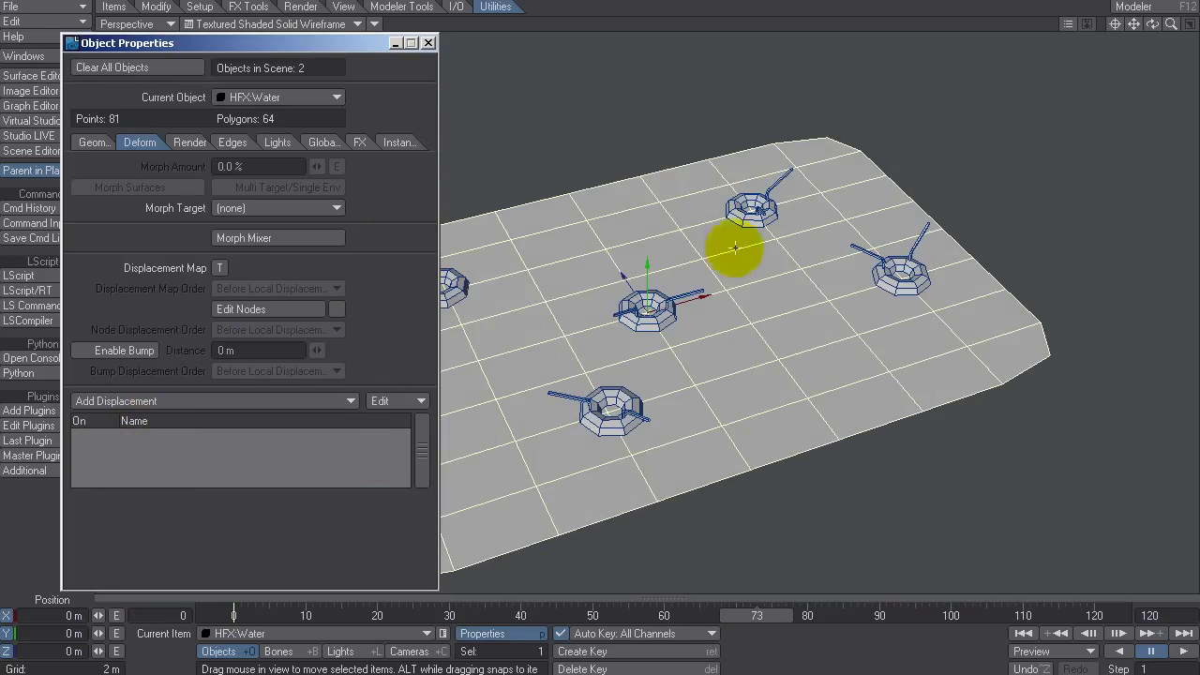
pyautogui.click(753, 203)
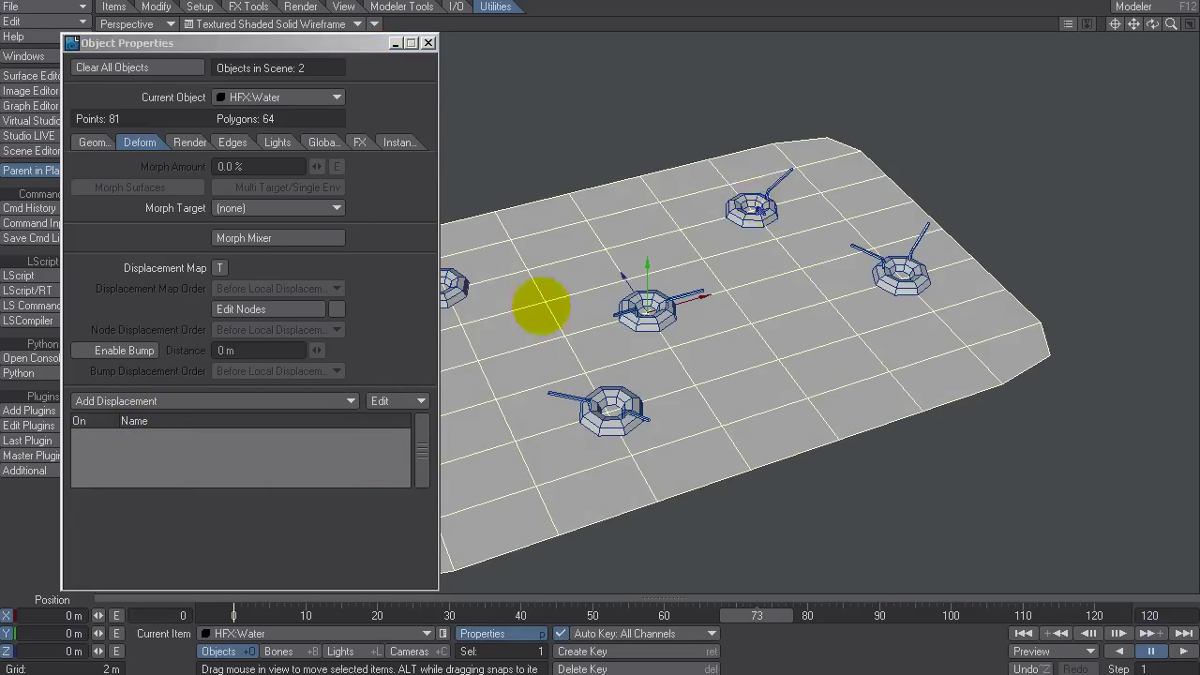
pyautogui.click(77, 435)
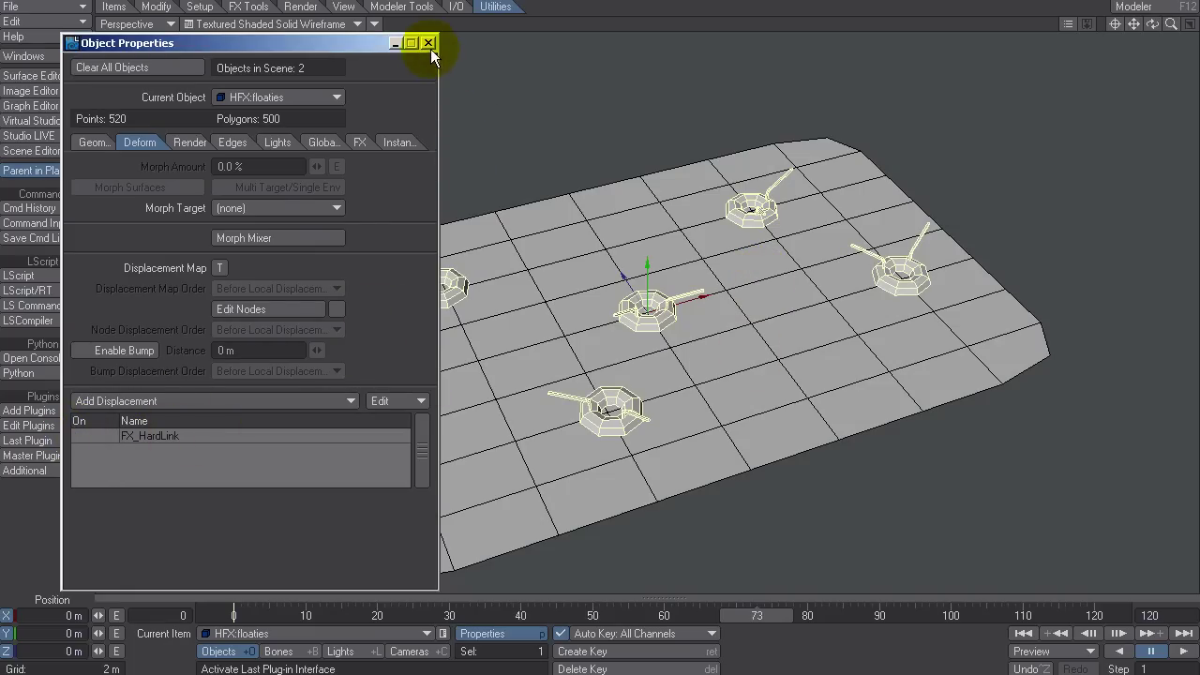
# Give the water a displacement map with a procedural Turbulence texture and set its X scale to 4 m.
pyautogui.click(550, 185)
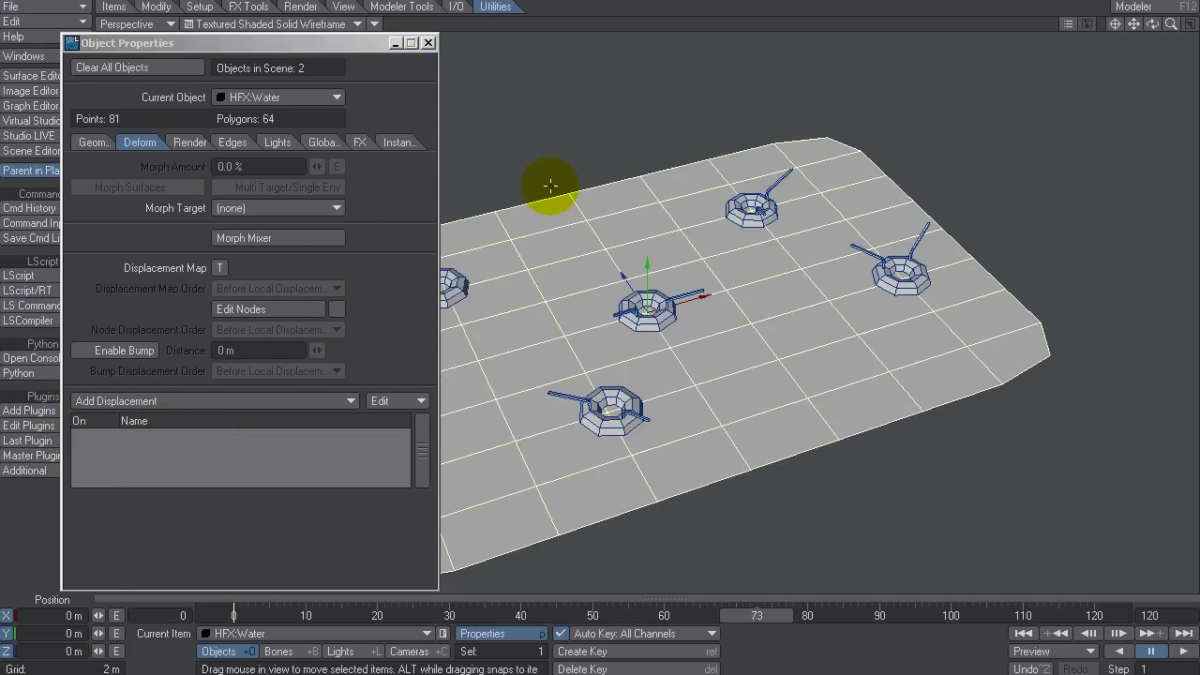
pyautogui.click(221, 268)
pyautogui.click(499, 109)
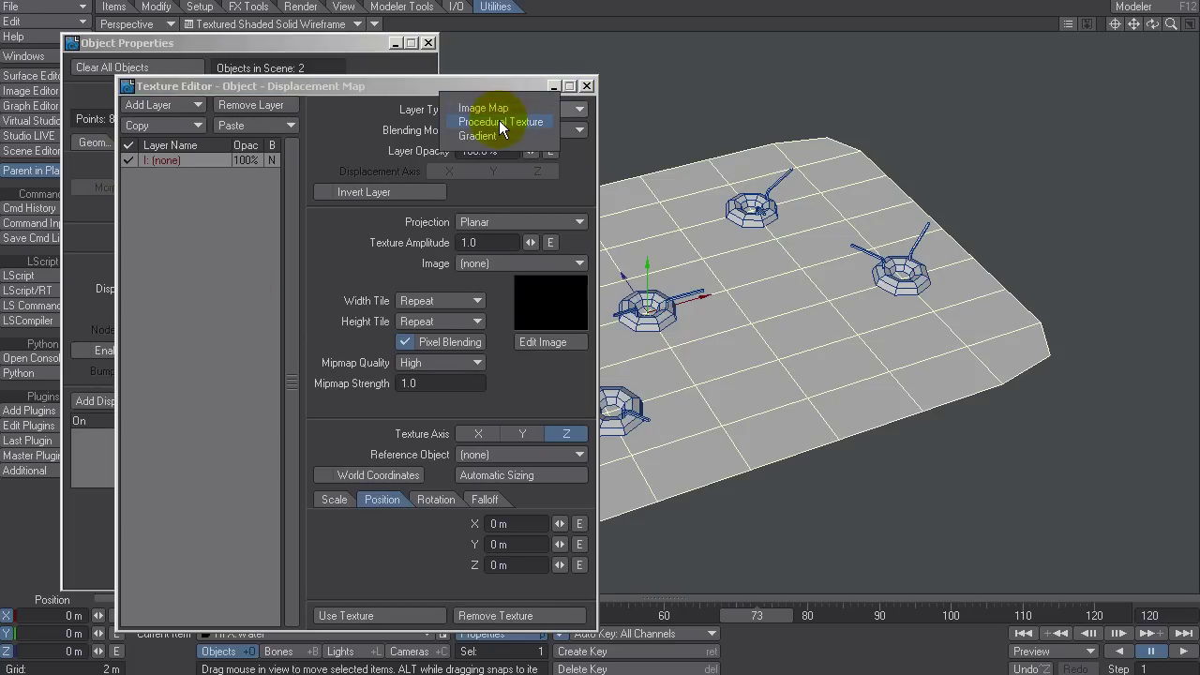
pyautogui.click(500, 123)
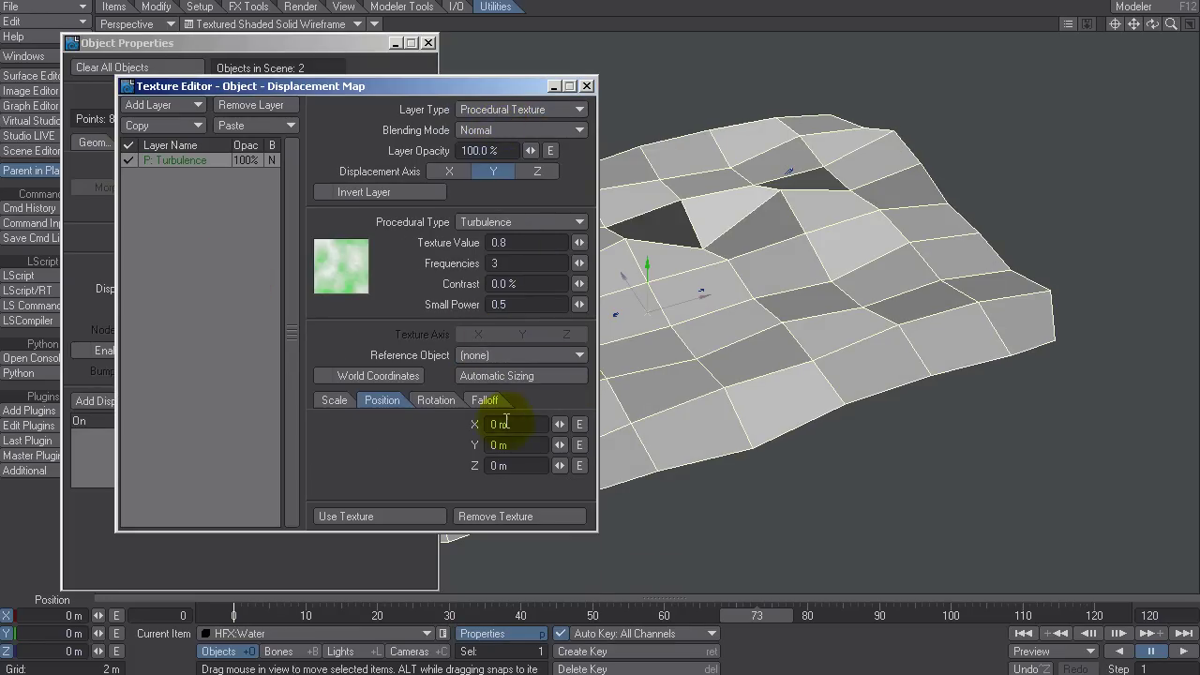
pyautogui.click(333, 402)
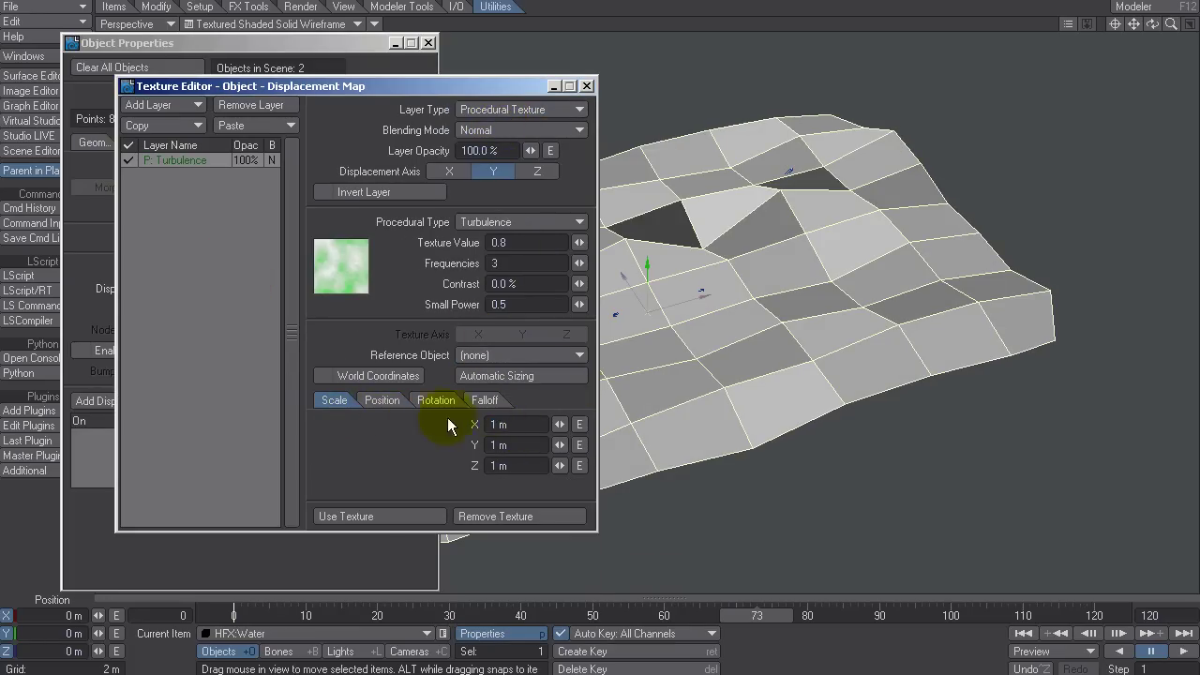
pyautogui.write('4')
pyautogui.press('Return')
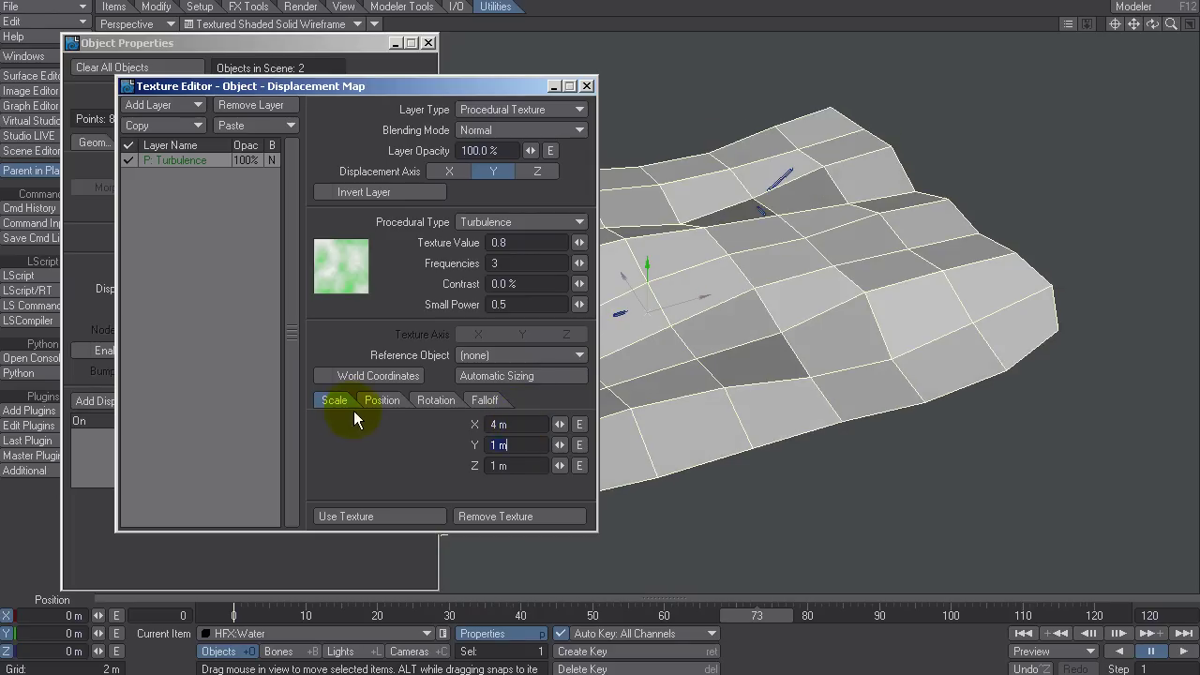
# Animate the texture's Y position with a key at frame 20, value about 0.69 m, and change the curve's pre and post behavior.
pyautogui.click(381, 401)
pyautogui.click(578, 447)
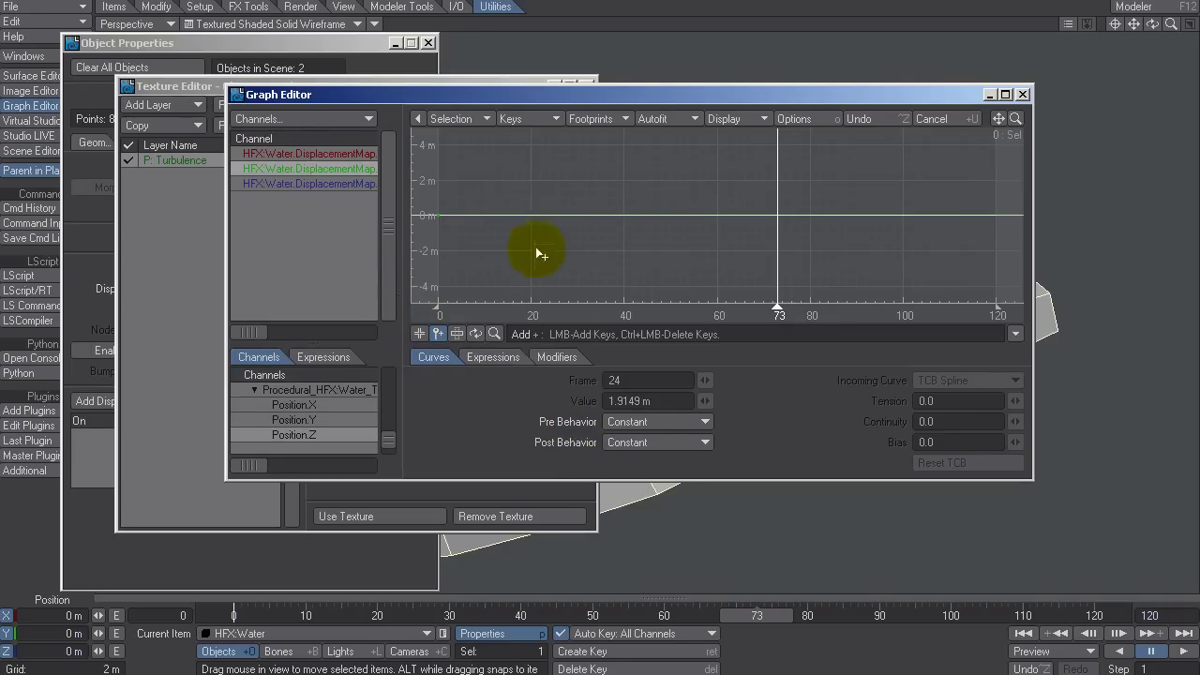
pyautogui.click(533, 207)
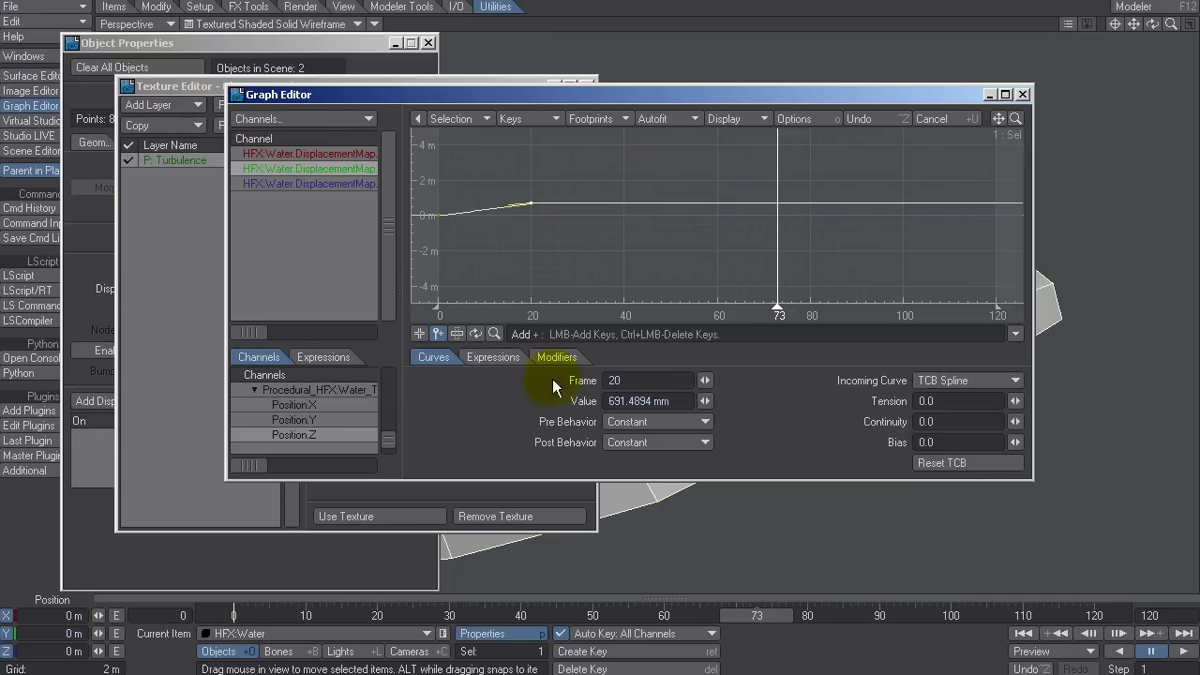
pyautogui.click(647, 421)
pyautogui.click(626, 478)
pyautogui.click(642, 442)
pyautogui.click(626, 498)
pyautogui.click(1022, 94)
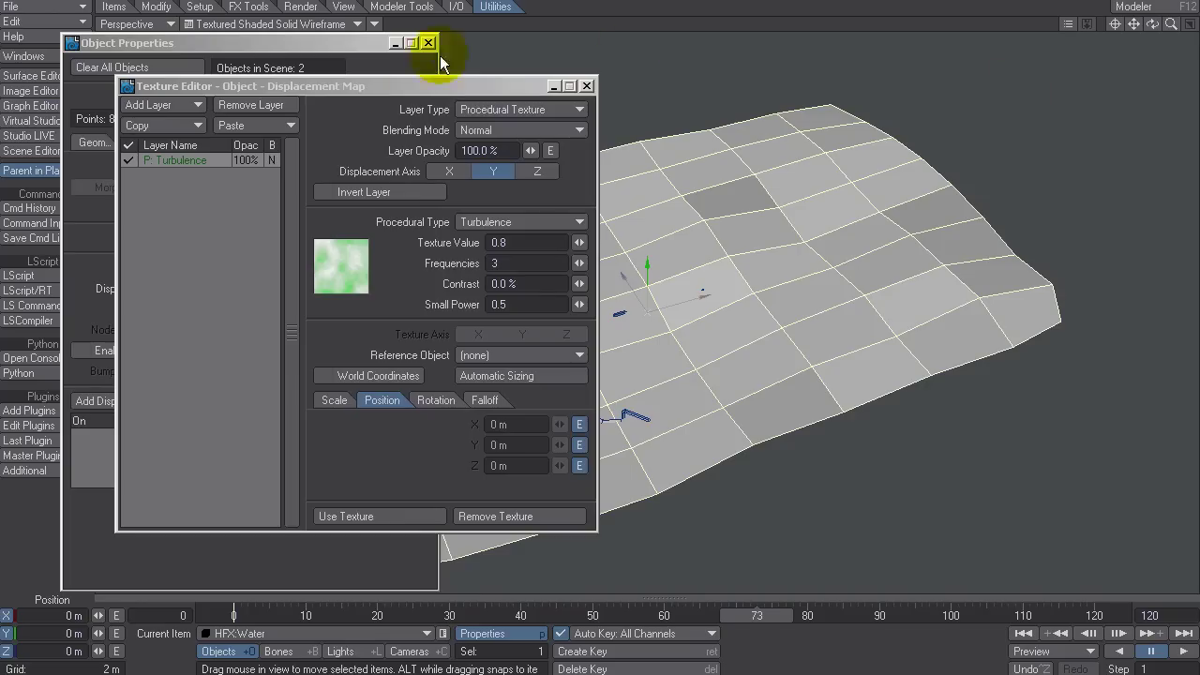
# Set the Turbulence texture value to 1.0 and close the water's texture and object settings.
pyautogui.click(528, 242)
pyautogui.write('1.0')
pyautogui.press('Return')
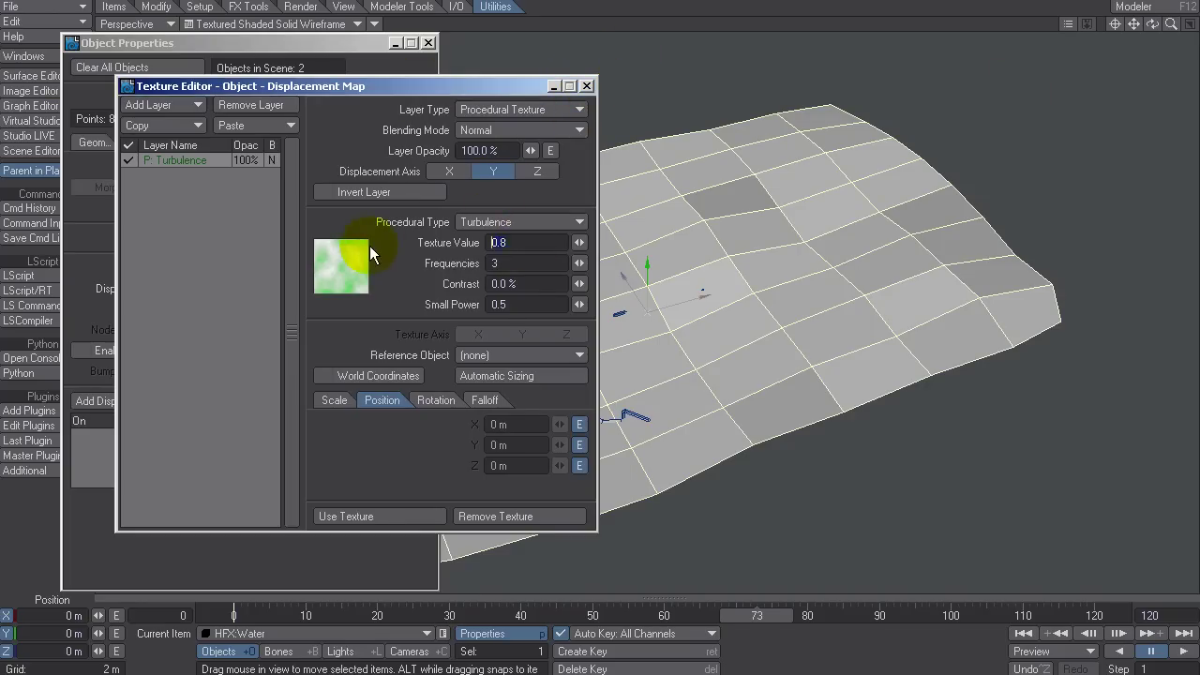
pyautogui.click(587, 85)
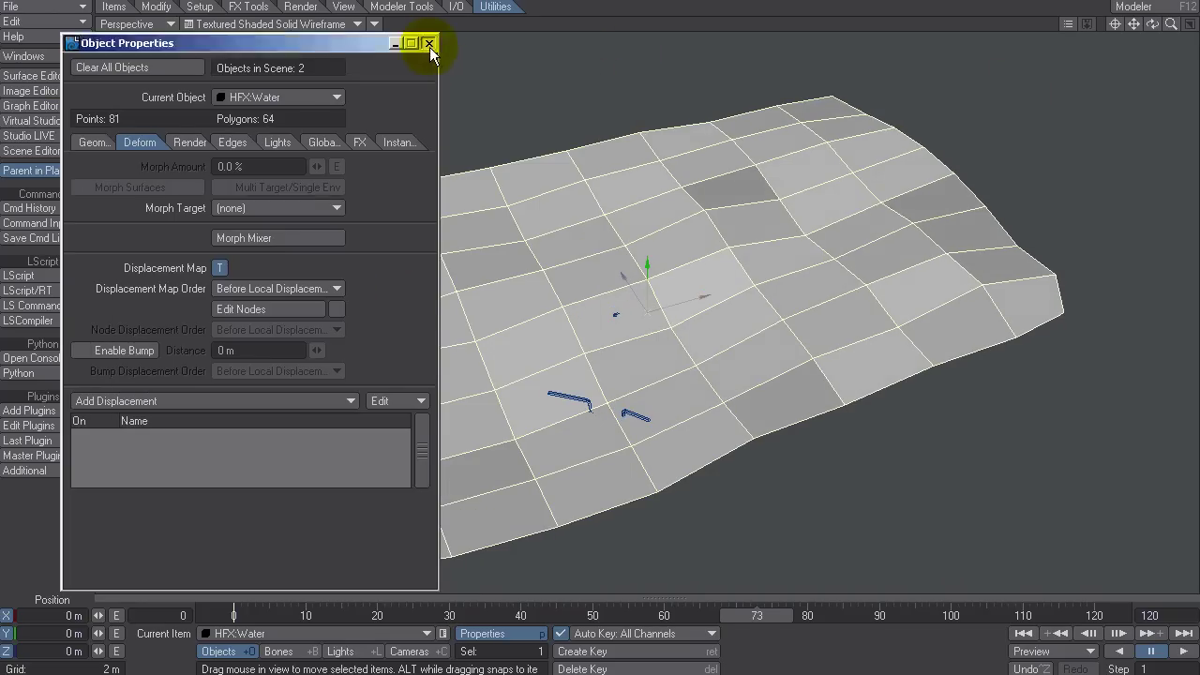
pyautogui.click(427, 42)
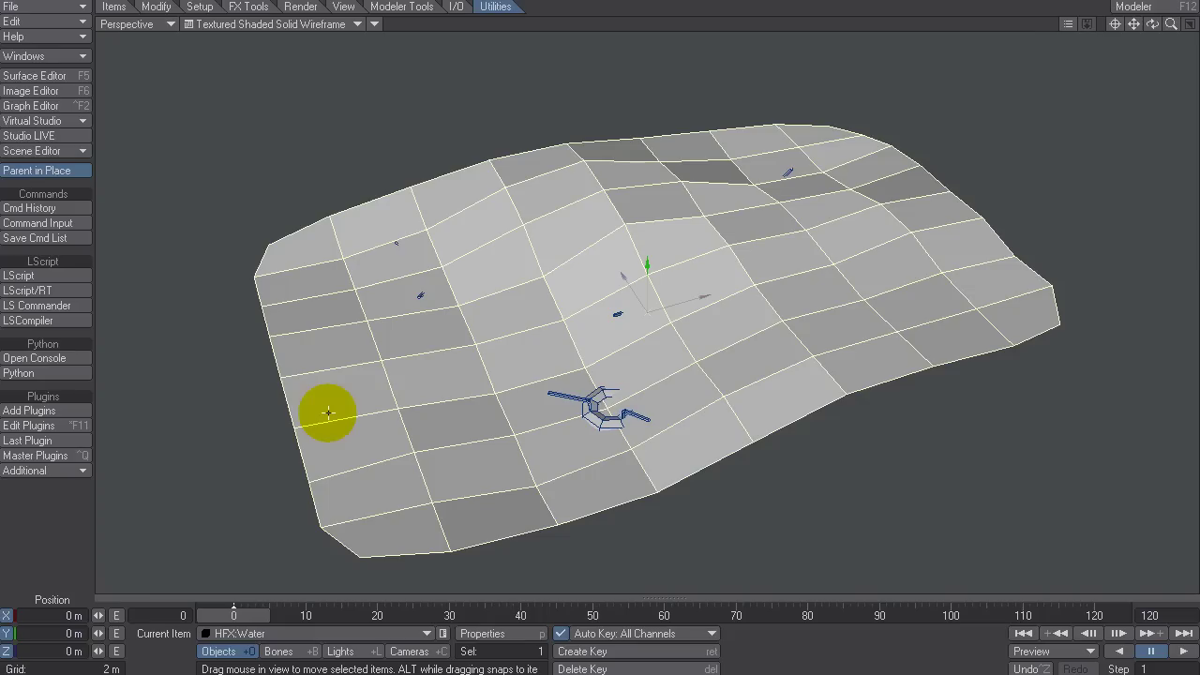
# Add a null named Meteor with the Ball shape and raise it to about 2.98 m on Y above the water.
pyautogui.hotkey('ctrl', 'n')
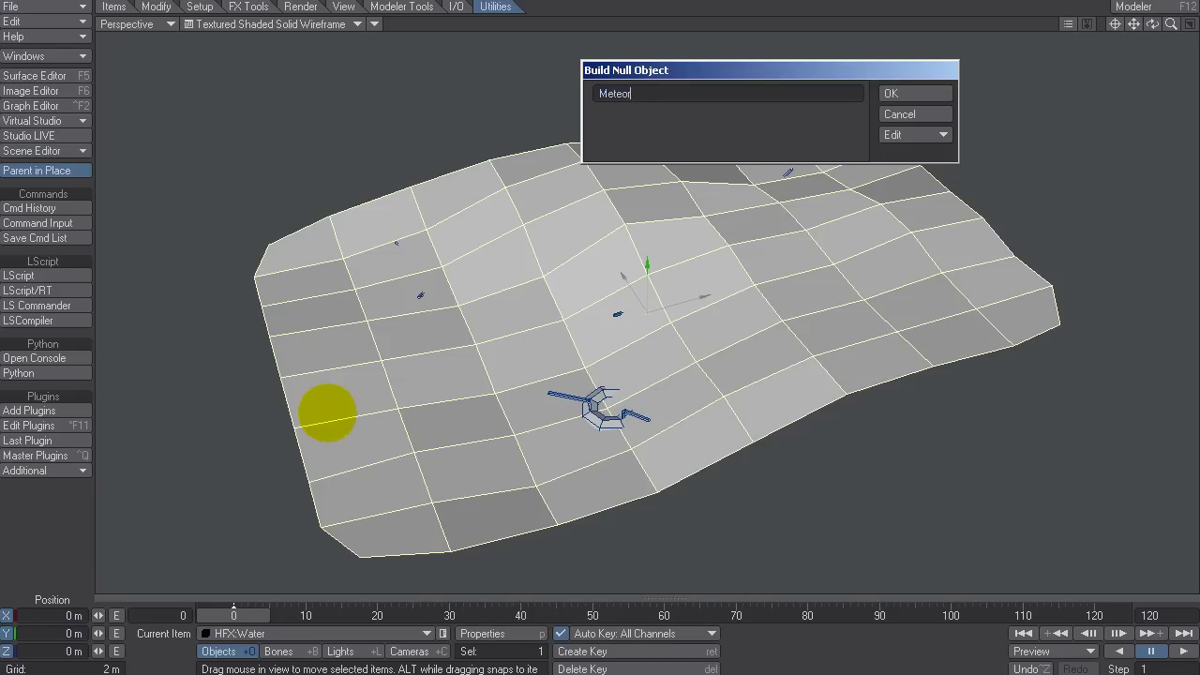
pyautogui.click(917, 137)
pyautogui.click(822, 170)
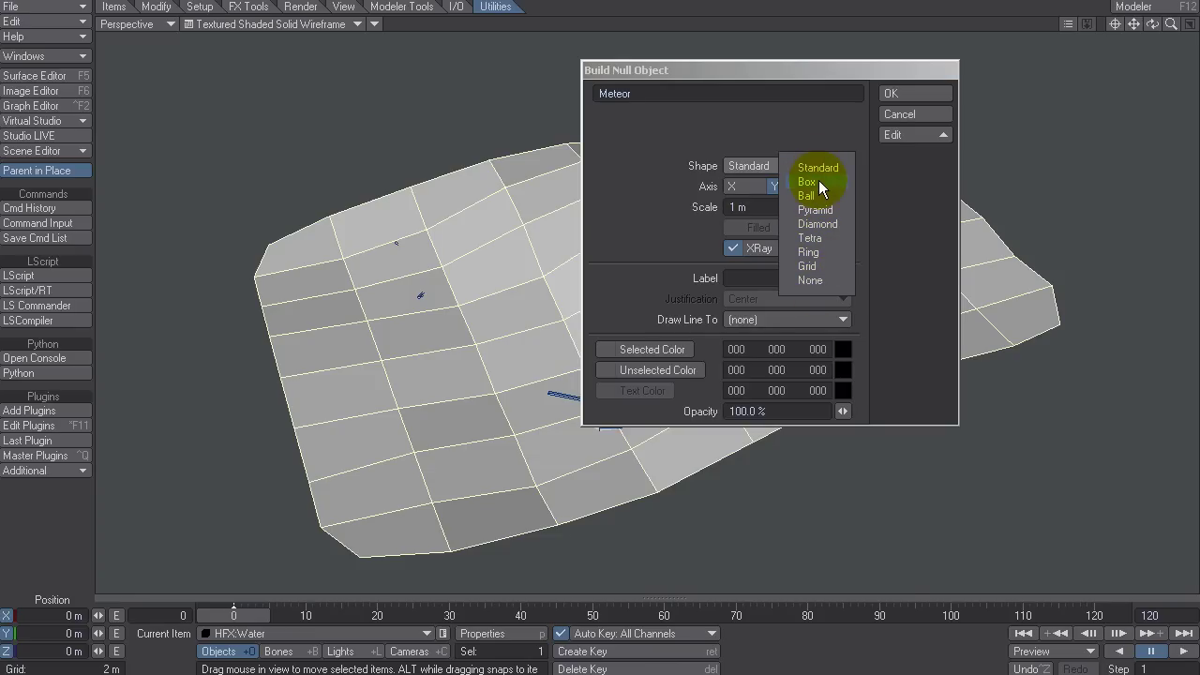
pyautogui.click(812, 195)
pyautogui.click(914, 94)
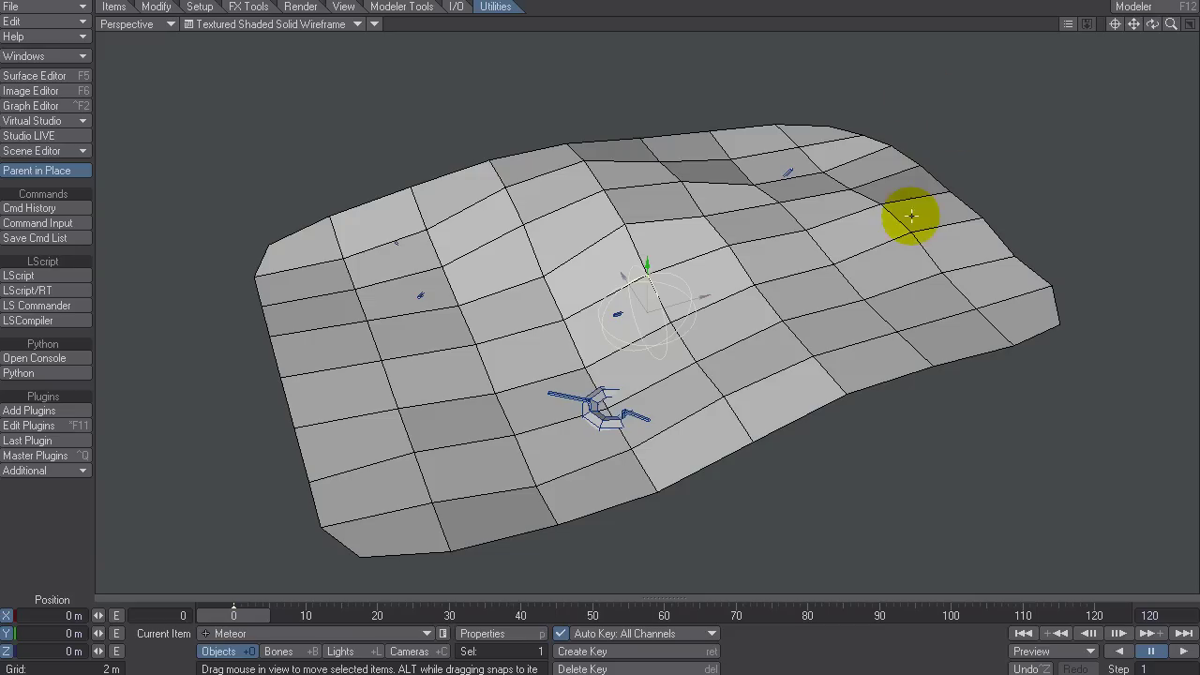
pyautogui.moveTo(535, 300); pyautogui.dragTo(538, 303, button='right')
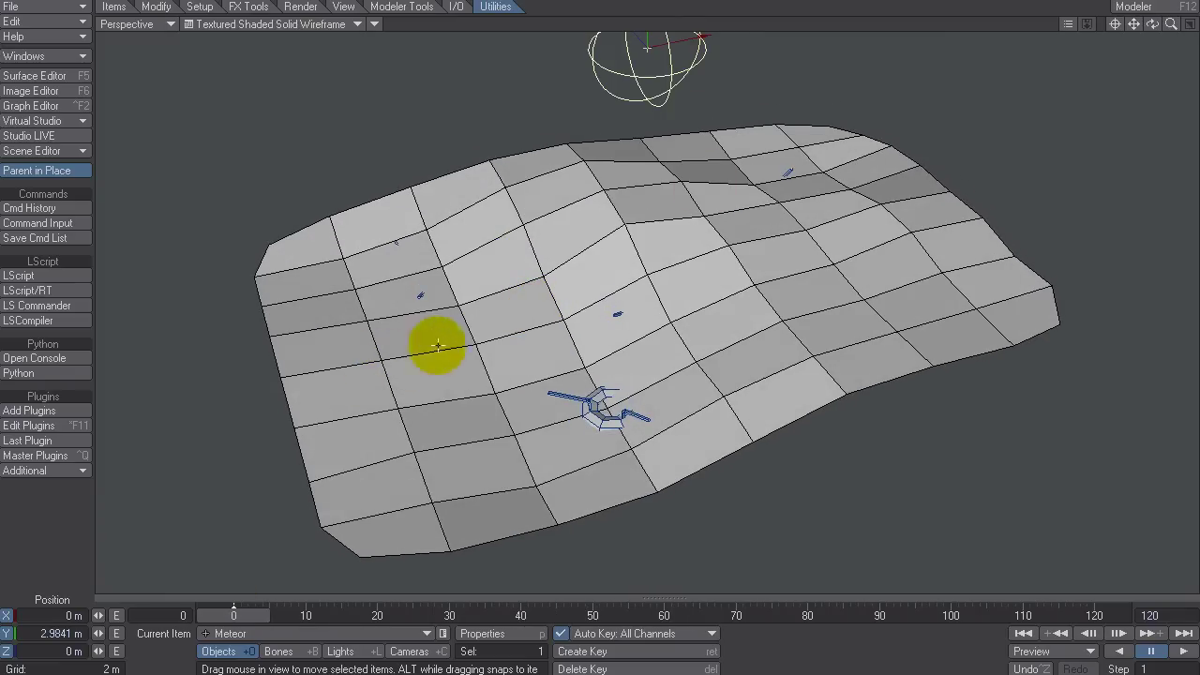
# Add the fallaway_006 displacement to the water object.
pyautogui.click(413, 538)
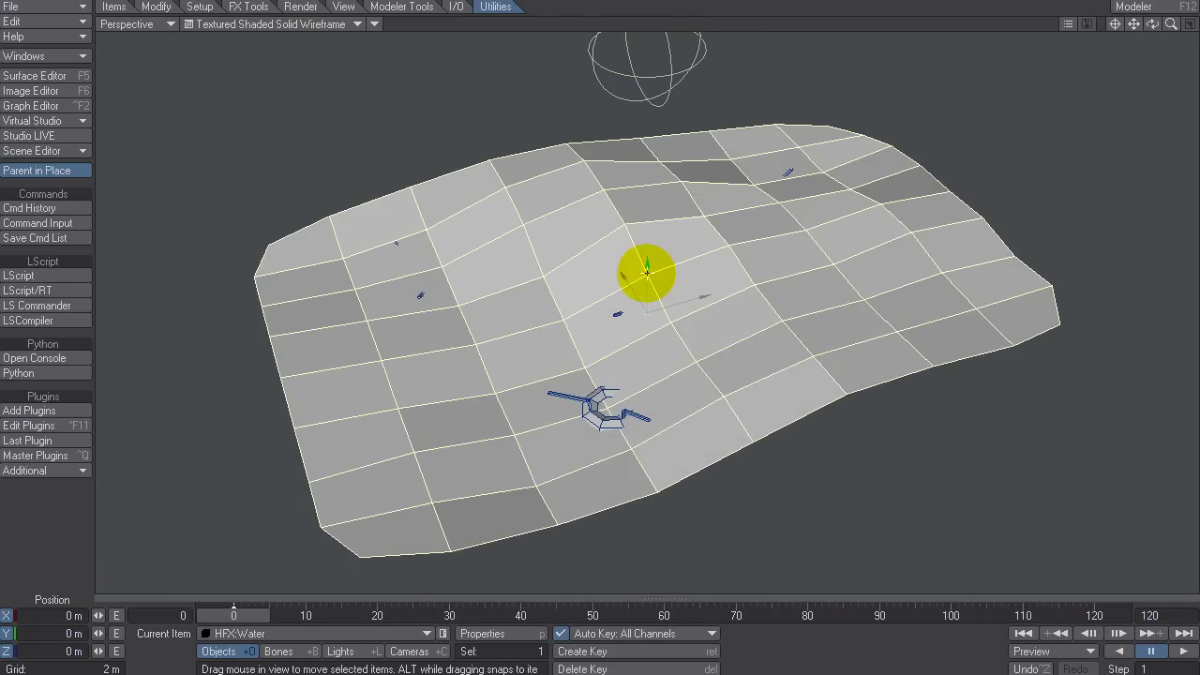
pyautogui.press('p')
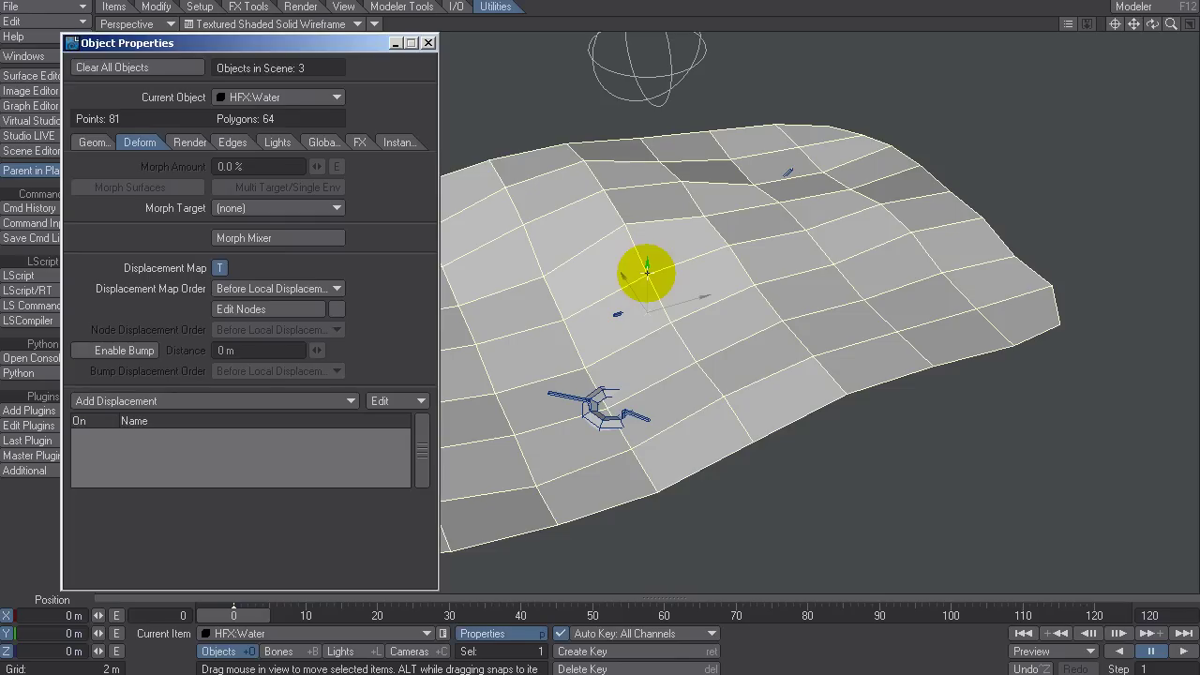
pyautogui.click(308, 400)
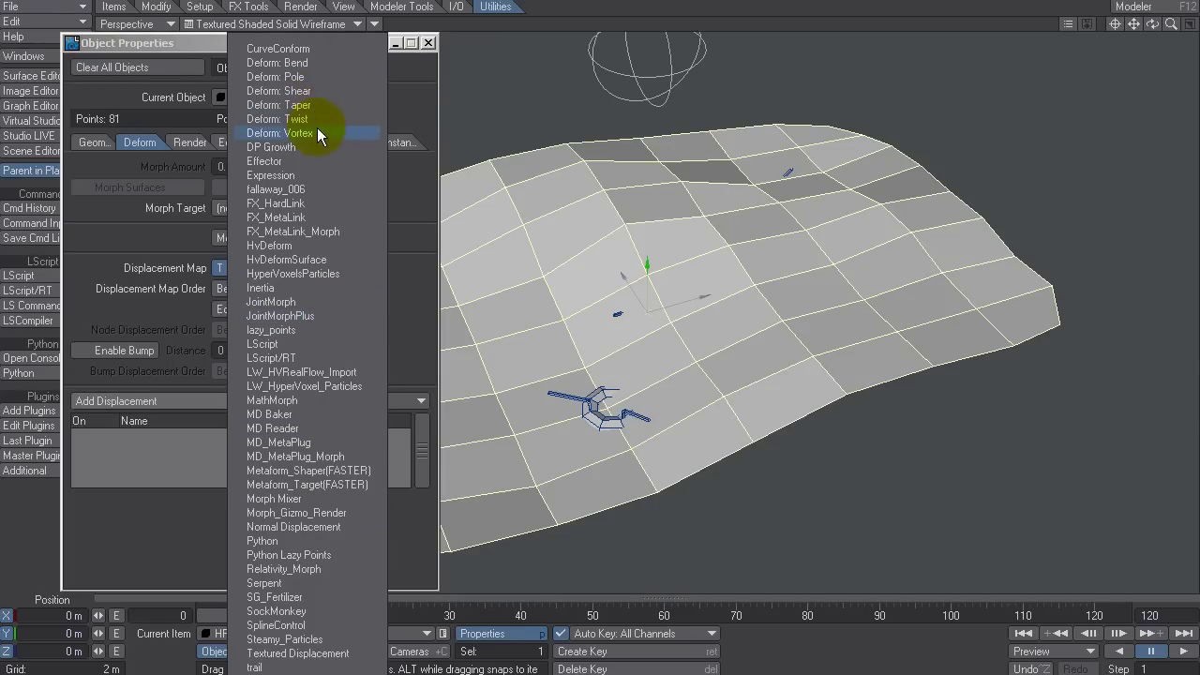
pyautogui.click(282, 190)
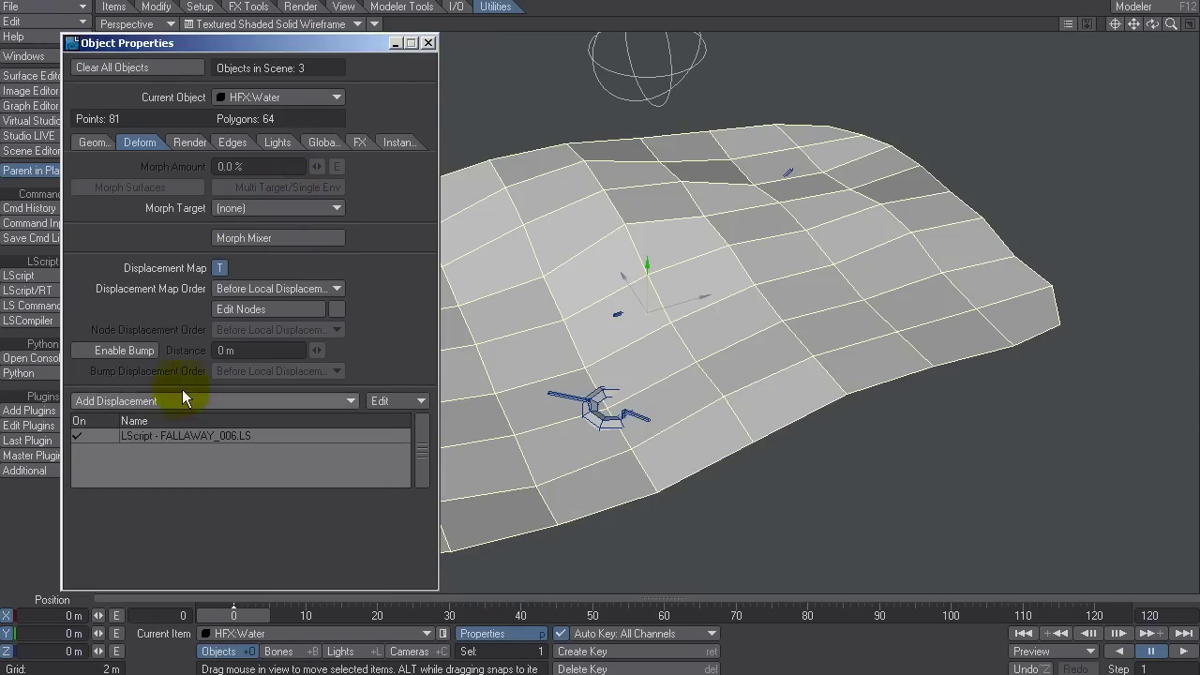
# Choose Meteor as the collision sphere of the water's fallaway script and accept its settings.
pyautogui.doubleClick(241, 436)
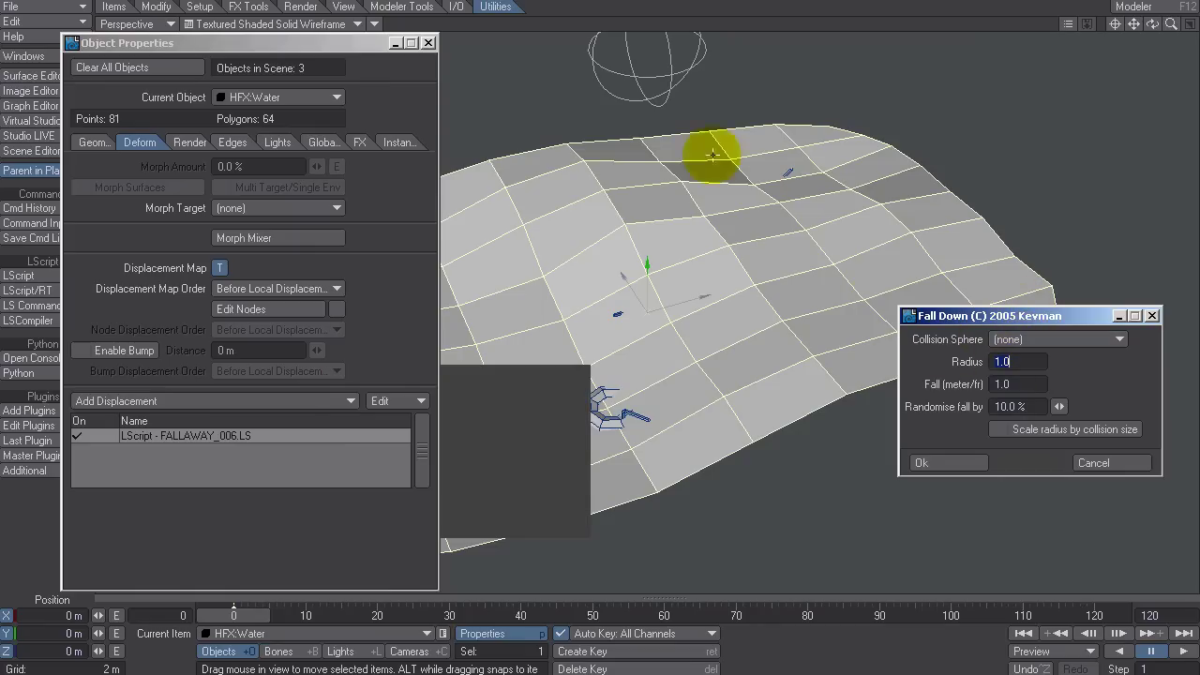
pyautogui.click(1059, 340)
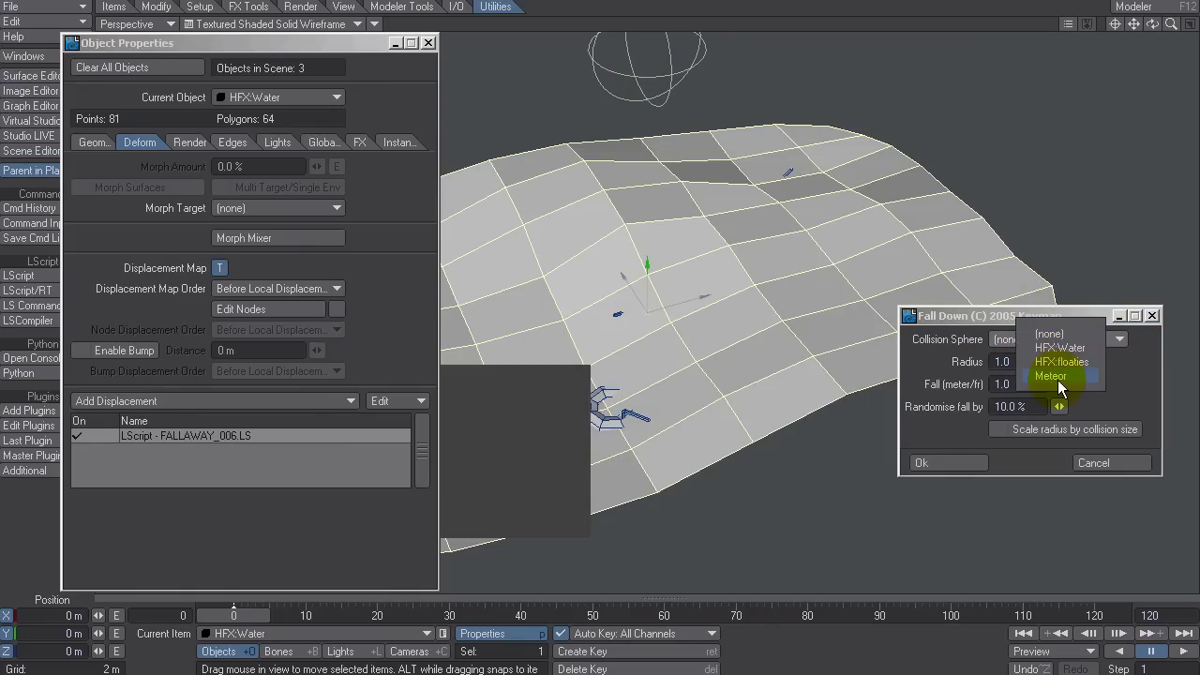
pyautogui.click(1058, 378)
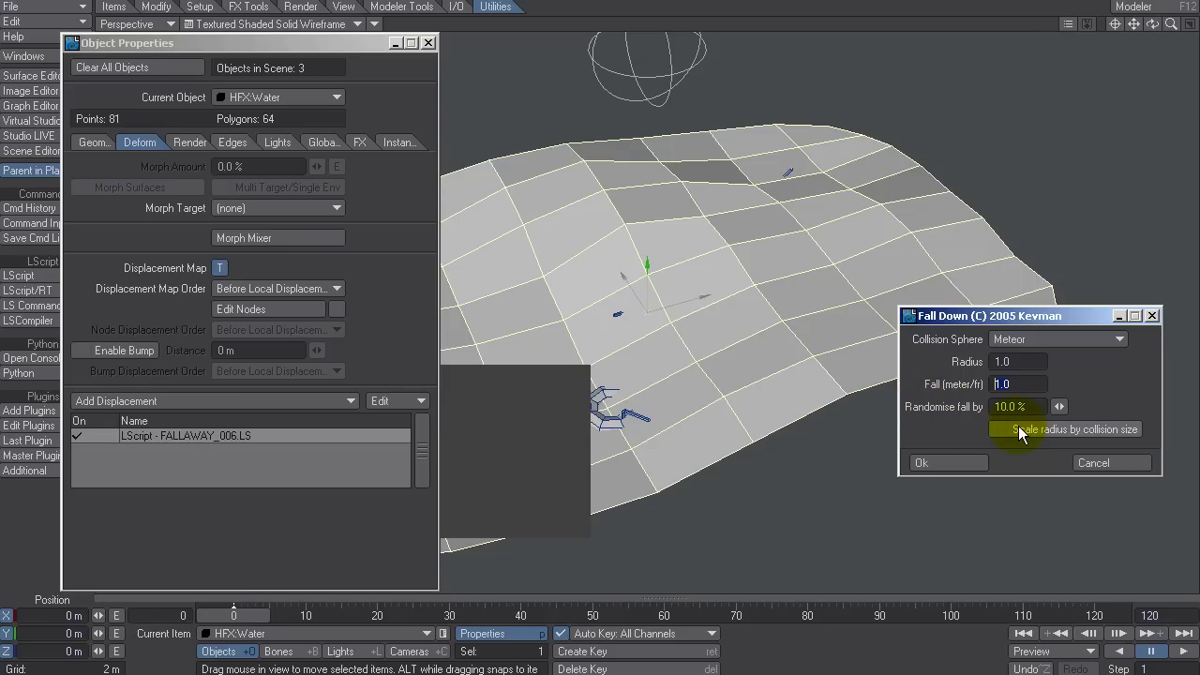
pyautogui.click(999, 384)
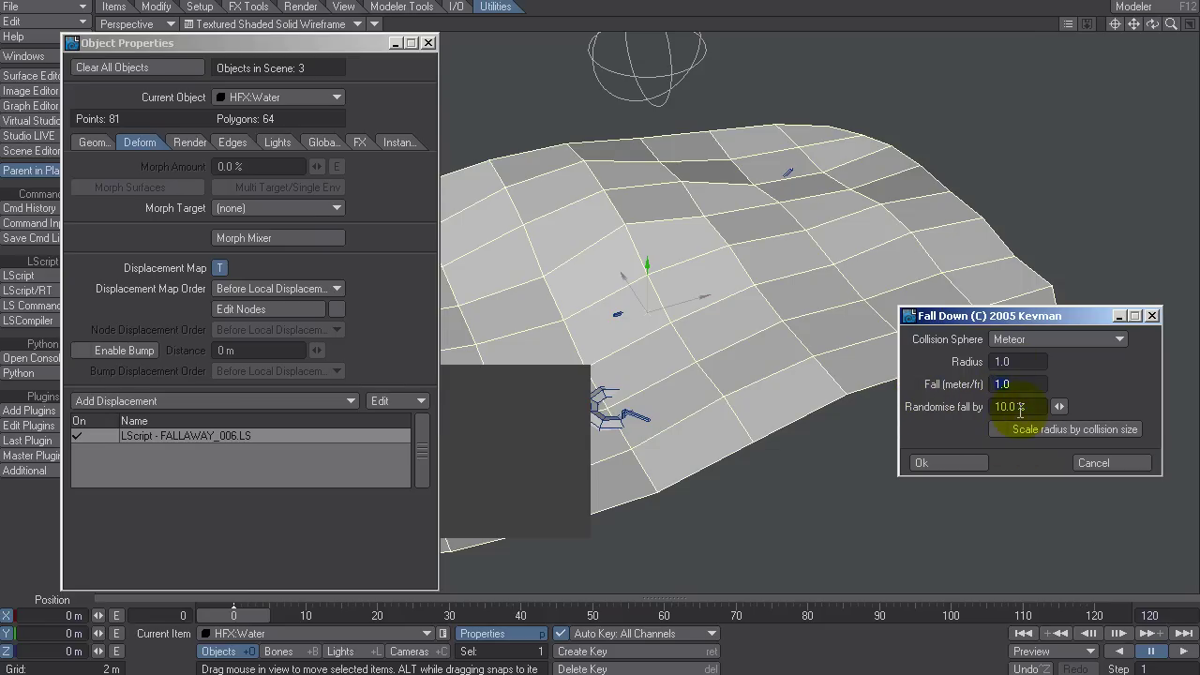
pyautogui.click(953, 460)
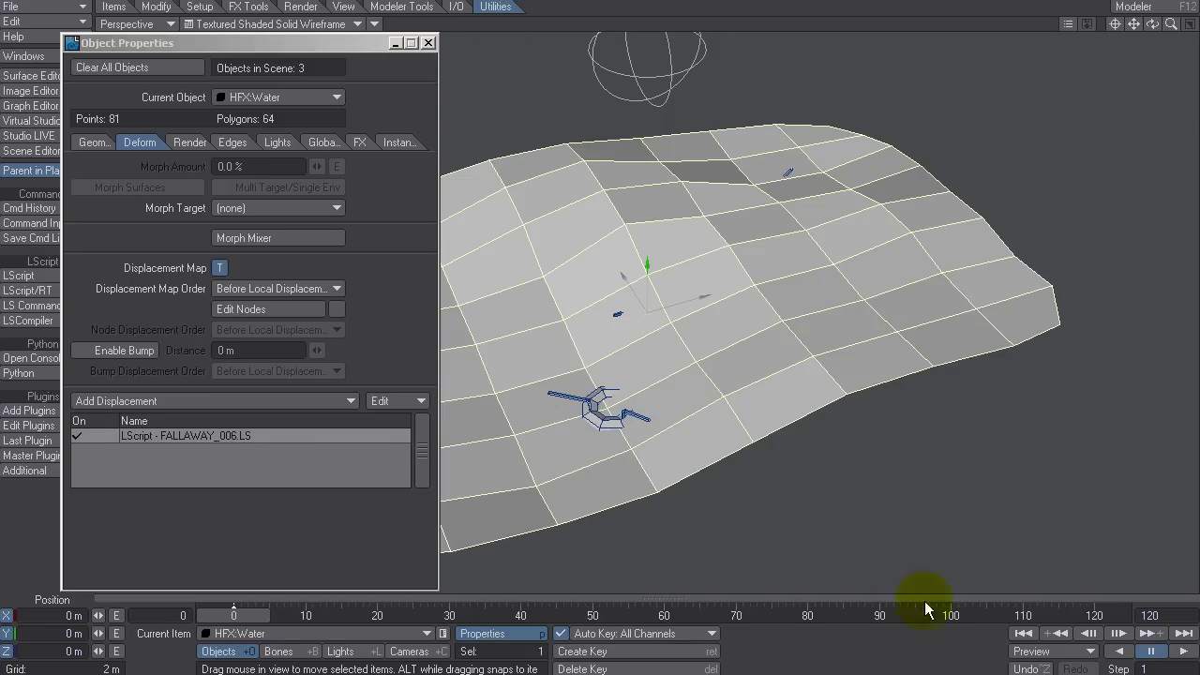
# Animate the Meteor null to drop below the water surface by frame 120 and play back the result.
pyautogui.click(1182, 652)
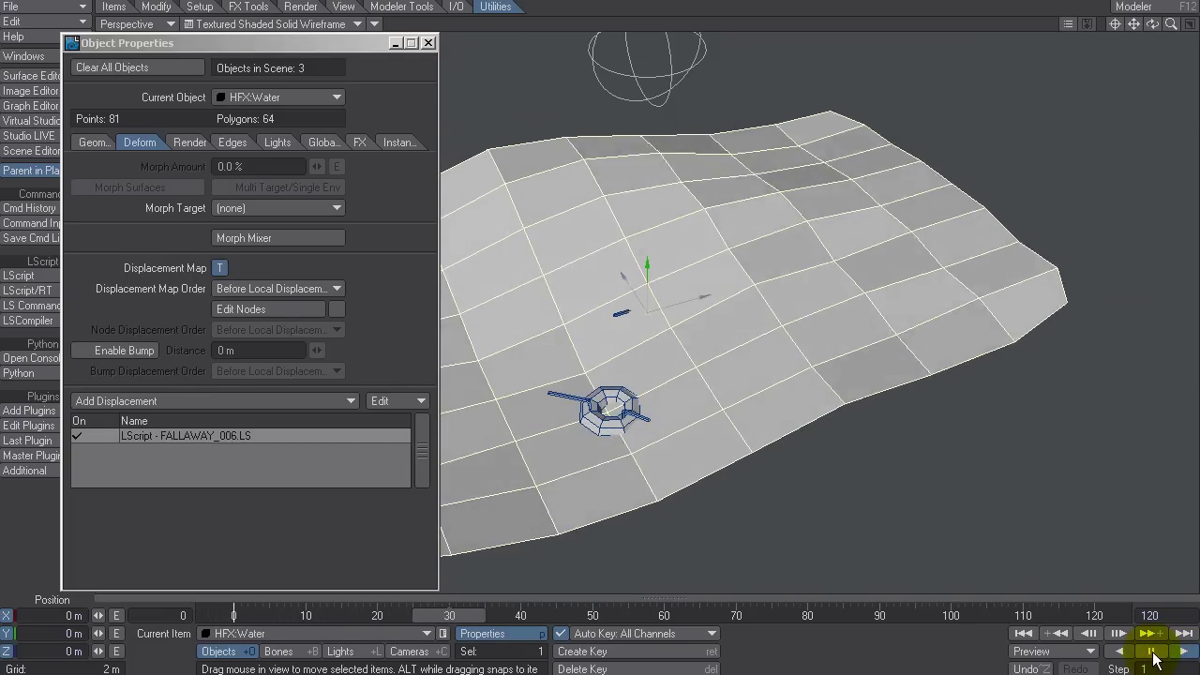
pyautogui.click(630, 103)
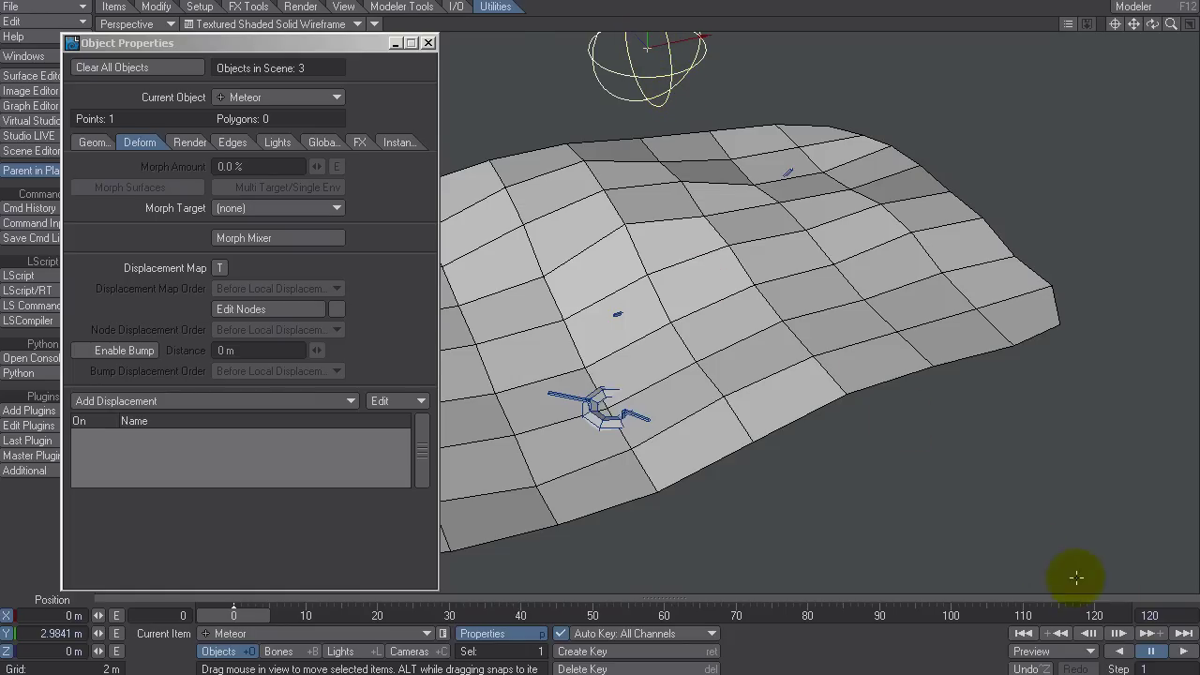
pyautogui.click(1118, 633)
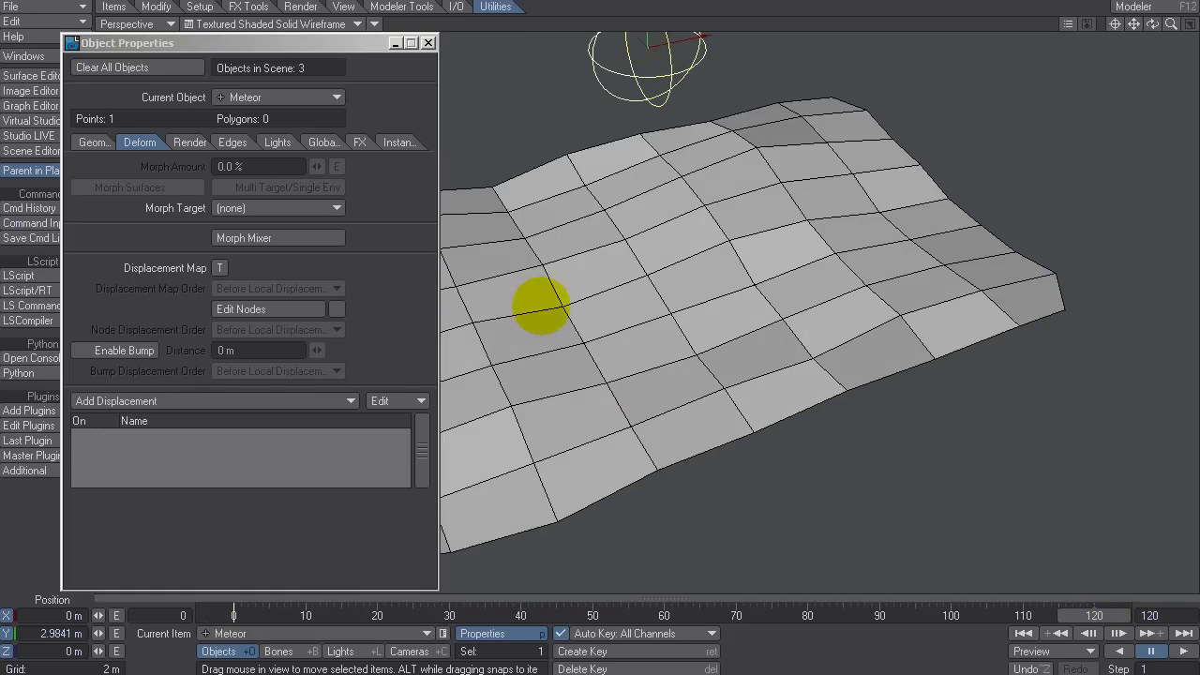
pyautogui.click(1024, 633)
pyautogui.click(1182, 652)
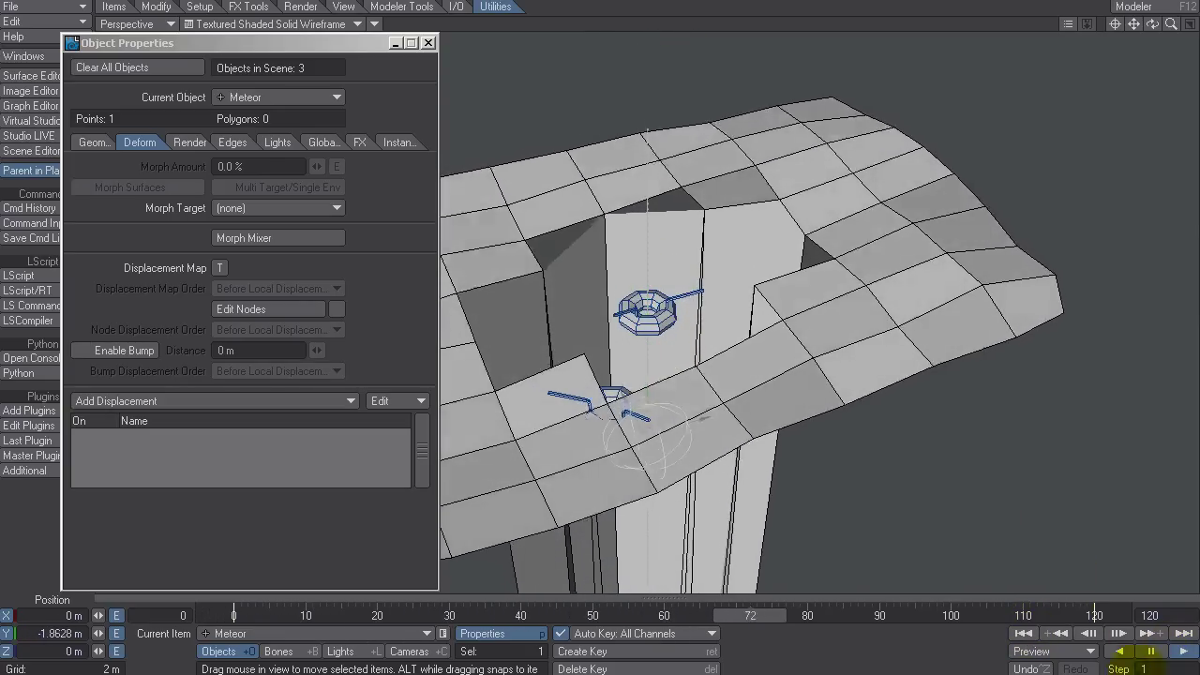
pyautogui.click(1152, 652)
# Set the water's fallaway script to Fall 0.01 and Randomise fall by 50%, with Scale radius by collision size enabled.
pyautogui.moveTo(1170, 30); pyautogui.dragTo(546, 300)
pyautogui.click(528, 296)
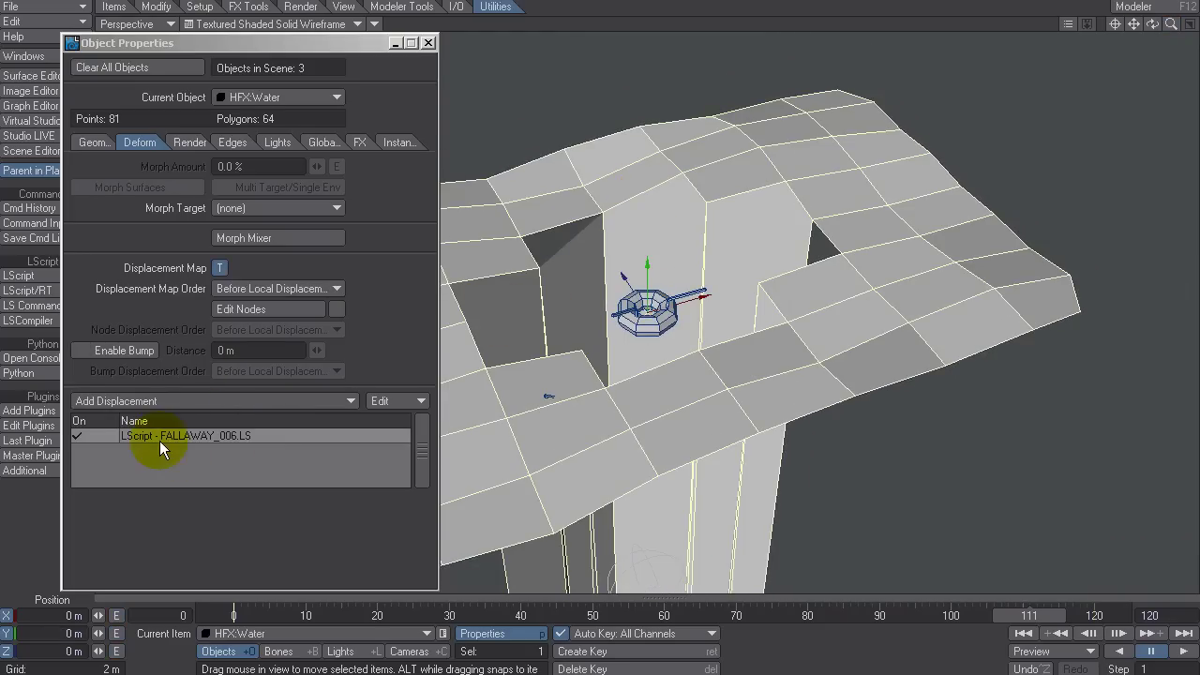
pyautogui.click(171, 436)
pyautogui.doubleClick(172, 436)
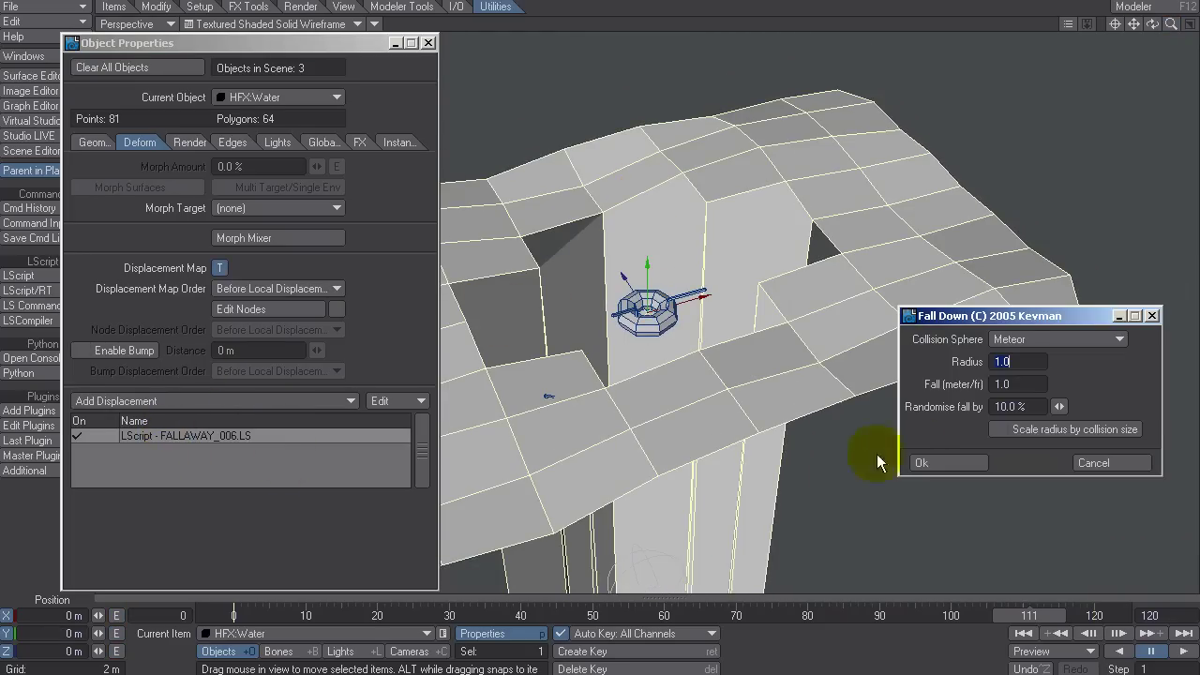
pyautogui.click(1013, 358)
pyautogui.click(1003, 428)
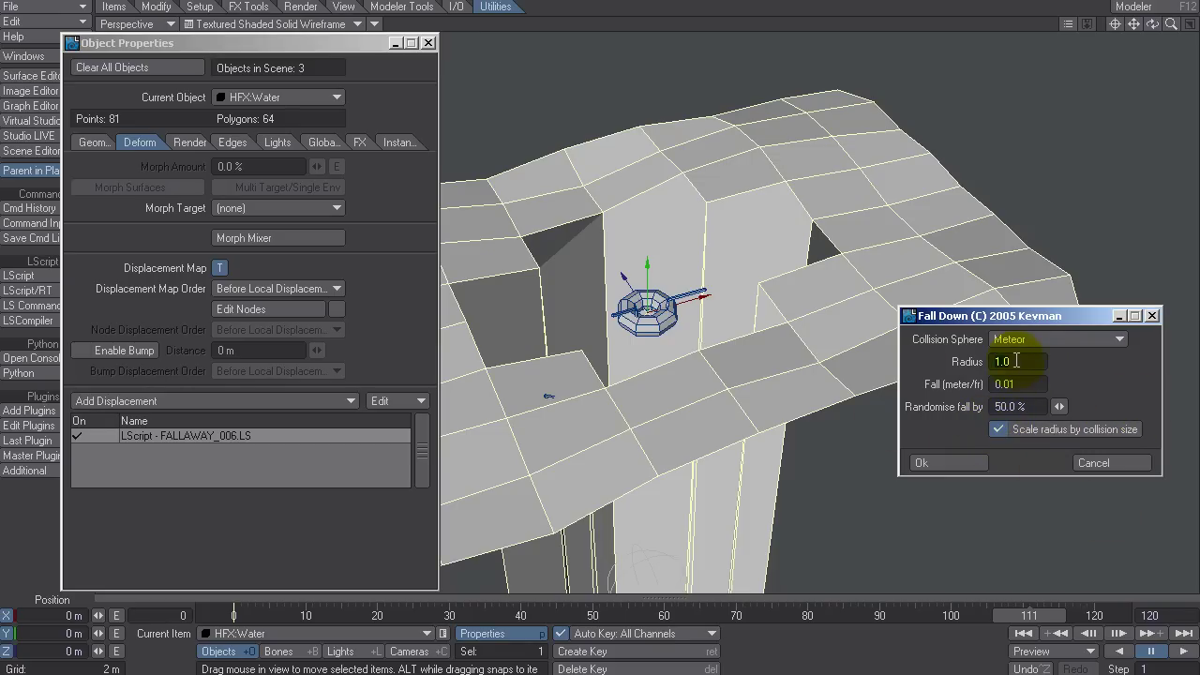
pyautogui.click(949, 466)
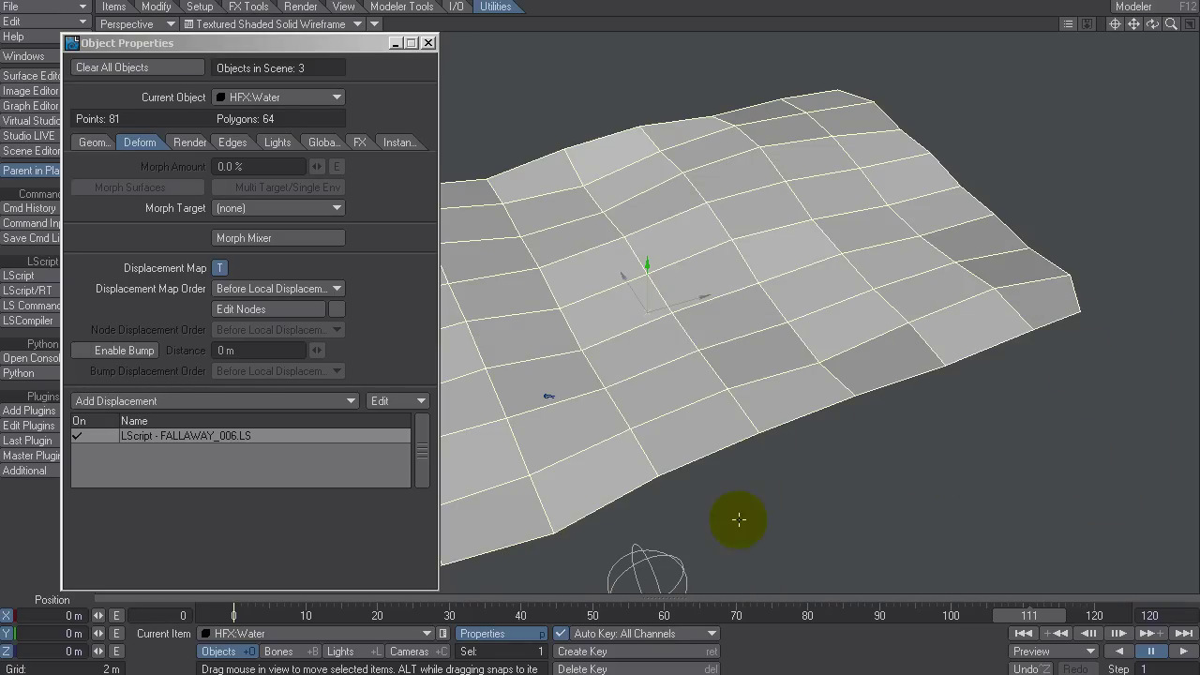
# Remove the Meteor null's frame 120 position key and place the null at about 1.85 m on Y at frame 0.
pyautogui.click(232, 616)
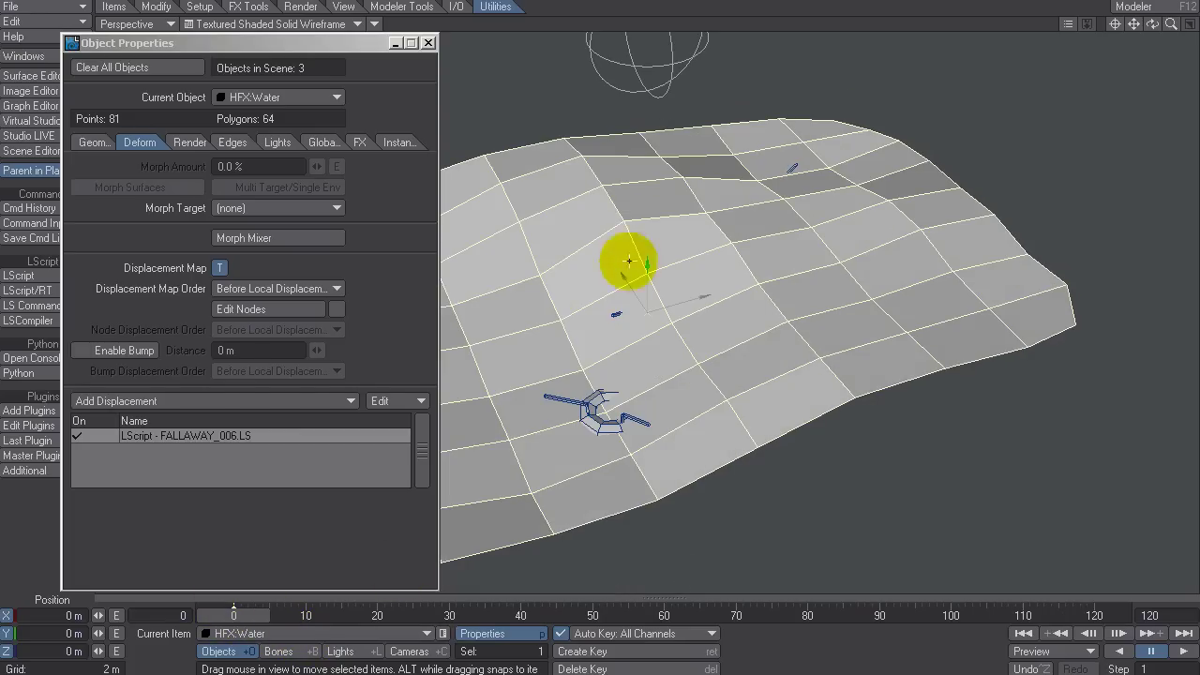
pyautogui.click(652, 61)
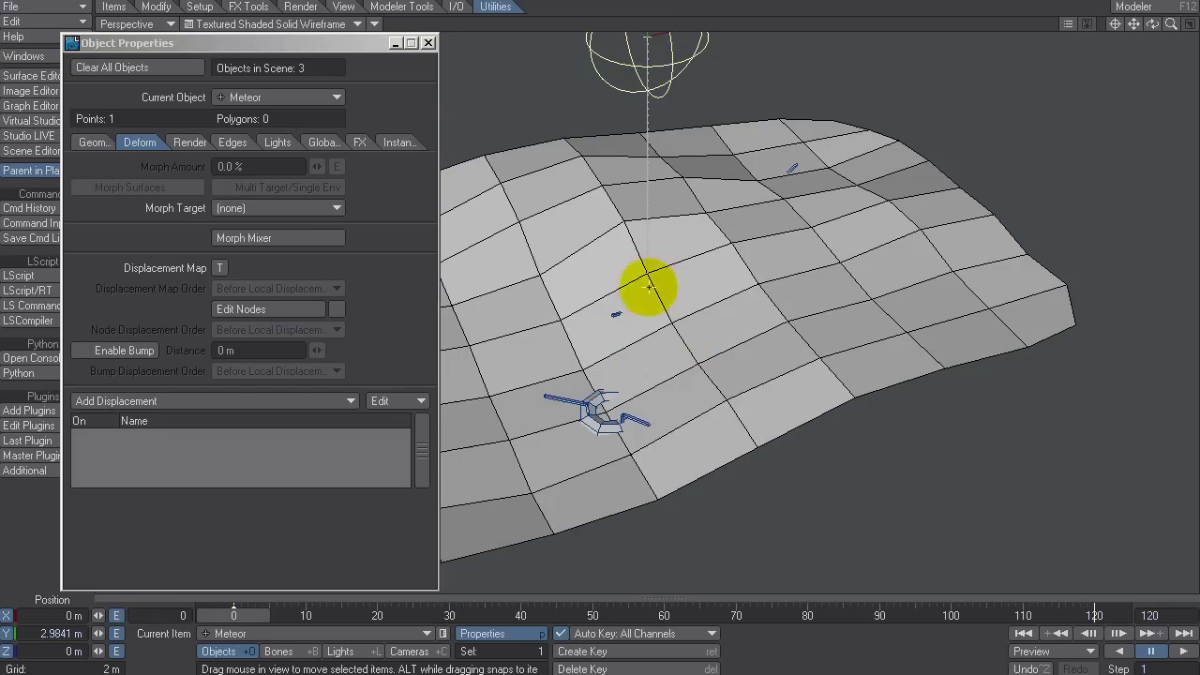
pyautogui.click(1109, 614)
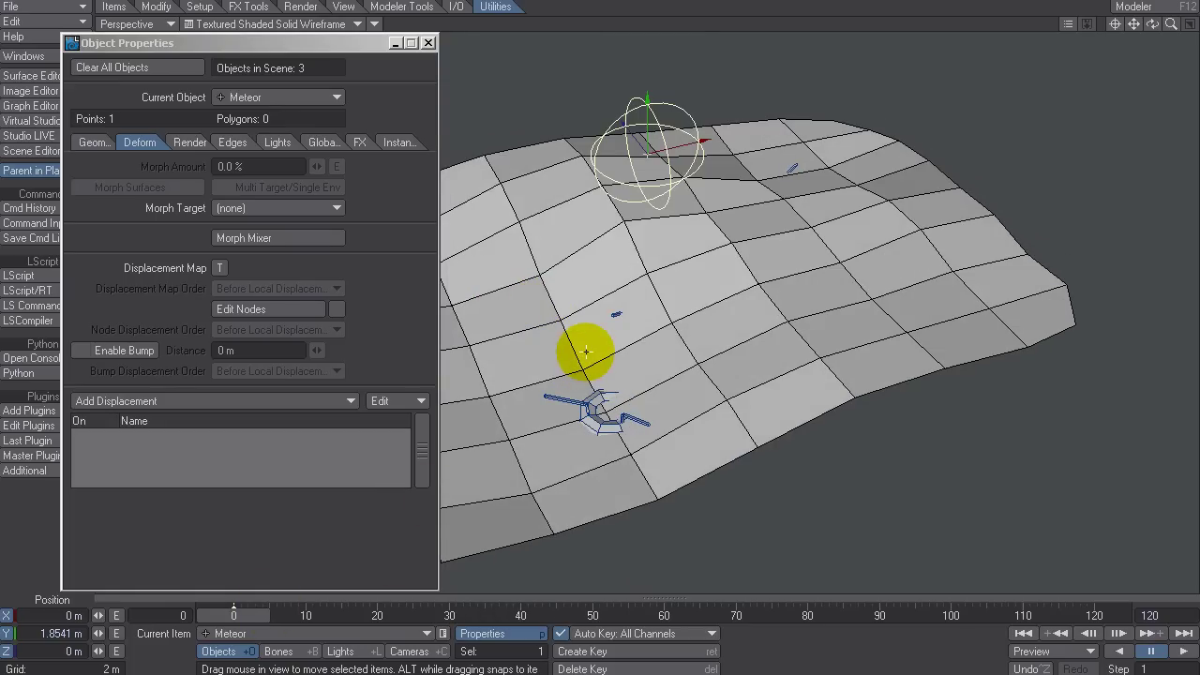
# Scale the Meteor null to about 6.276 at frame 120 and play the animation from the start.
pyautogui.hotkey('shift', 'h')
pyautogui.click(1119, 615)
pyautogui.moveTo(857, 174); pyautogui.dragTo(660, 288)
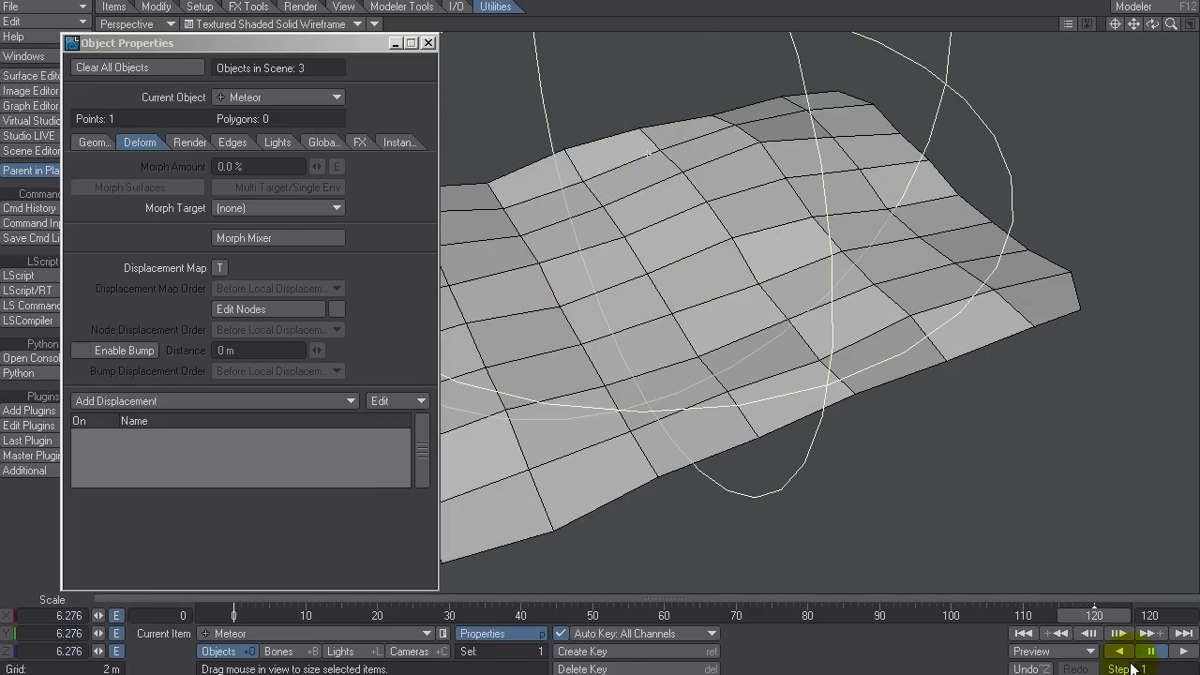
pyautogui.click(1022, 633)
pyautogui.click(1183, 651)
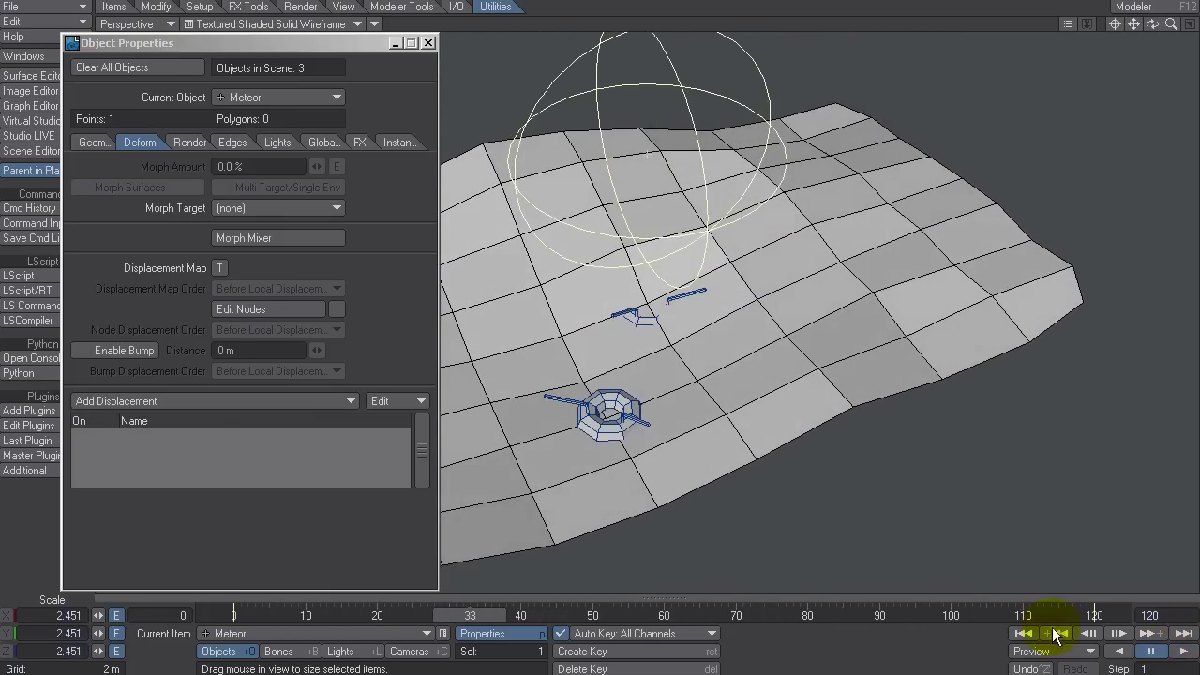
# Edit the Fall rate in the water's fallaway script and play the animation from the first frame.
pyautogui.click(1022, 632)
pyautogui.click(462, 336)
pyautogui.doubleClick(192, 435)
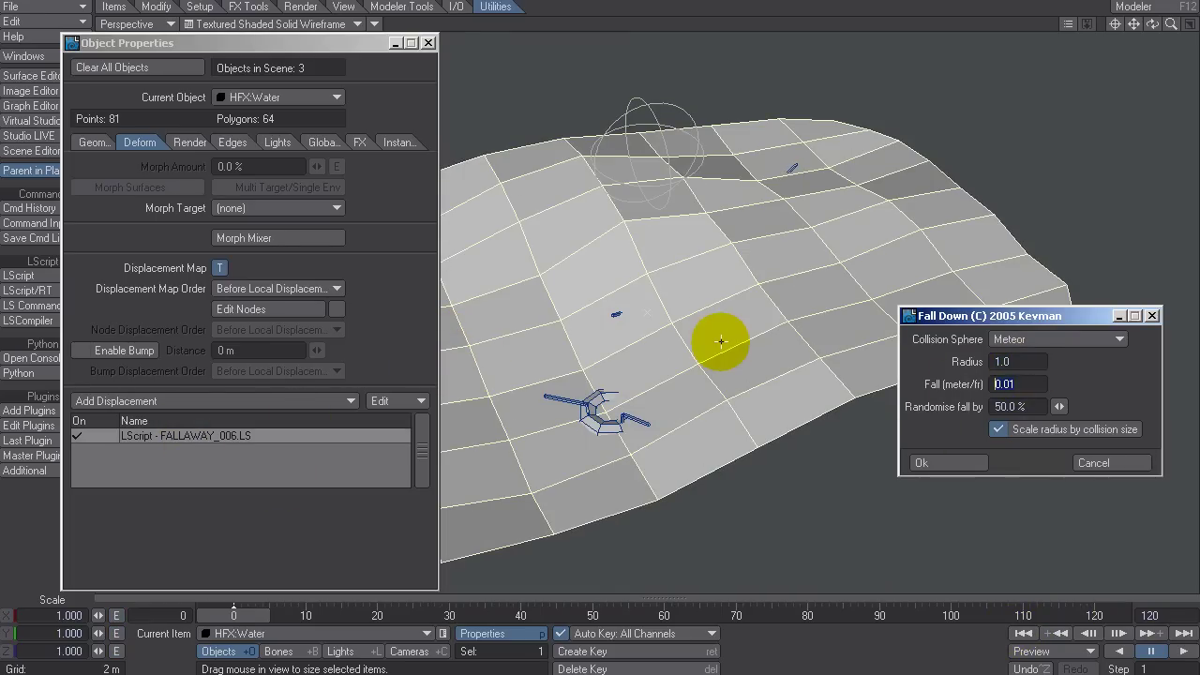
pyautogui.click(924, 464)
pyautogui.click(1183, 650)
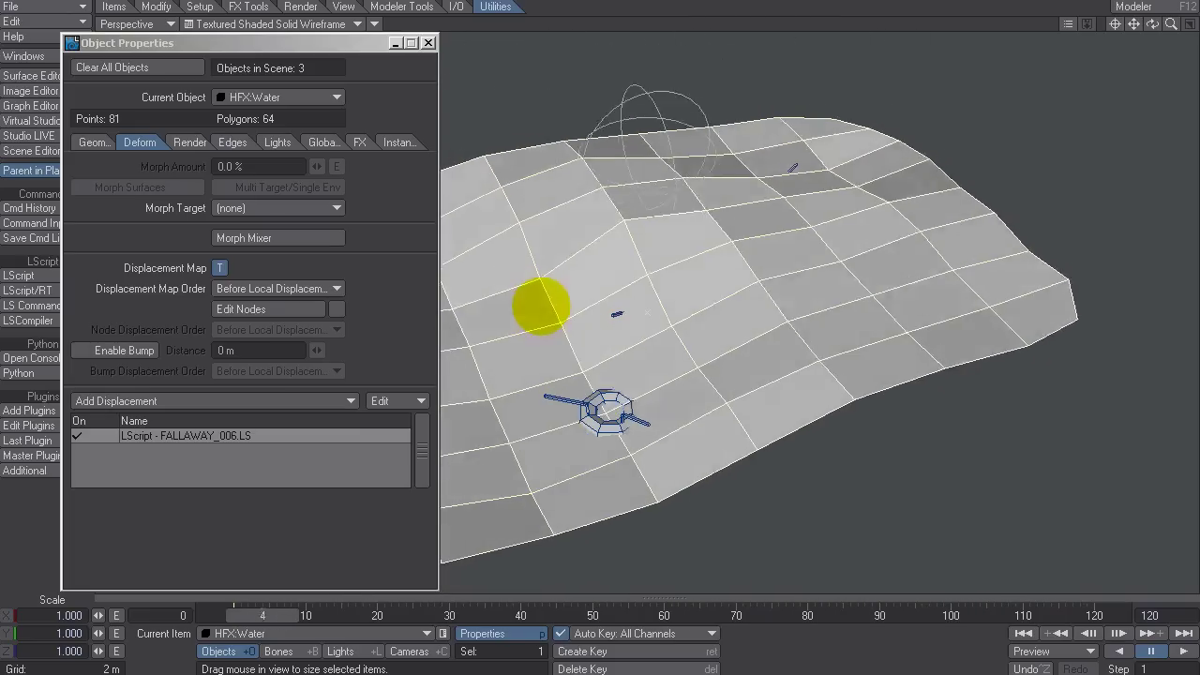
# Turn on FX_HardLink for the floaties object, preview the animation and return to frame 0.
pyautogui.click(597, 420)
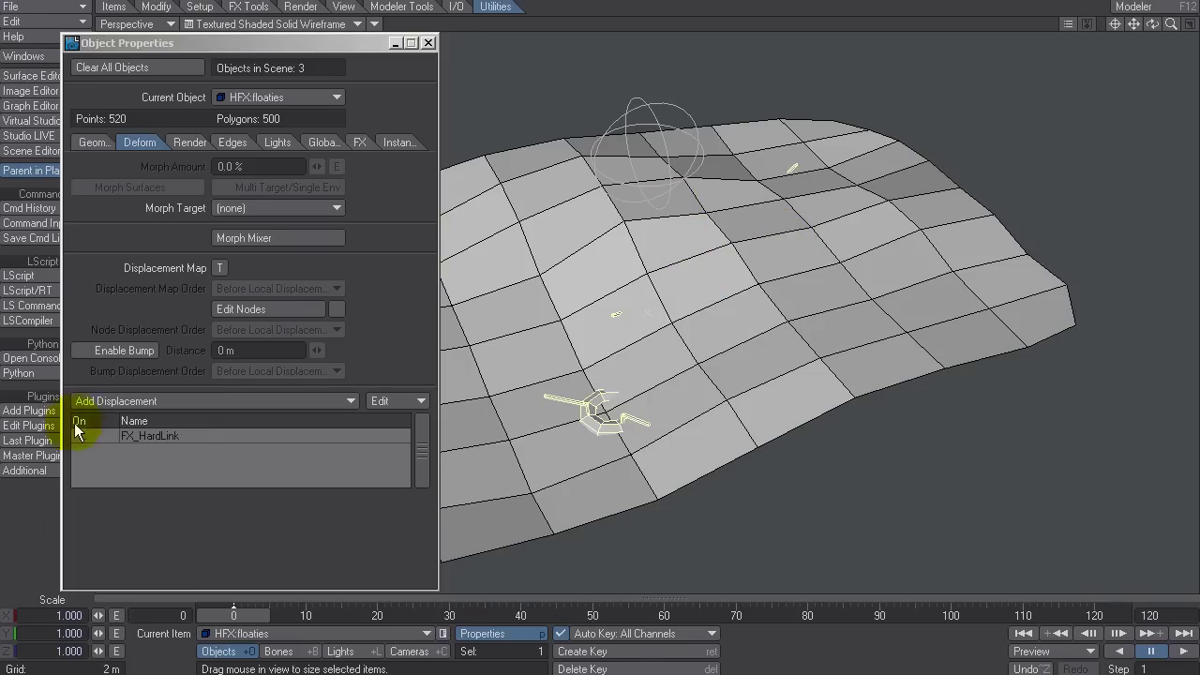
pyautogui.click(176, 434)
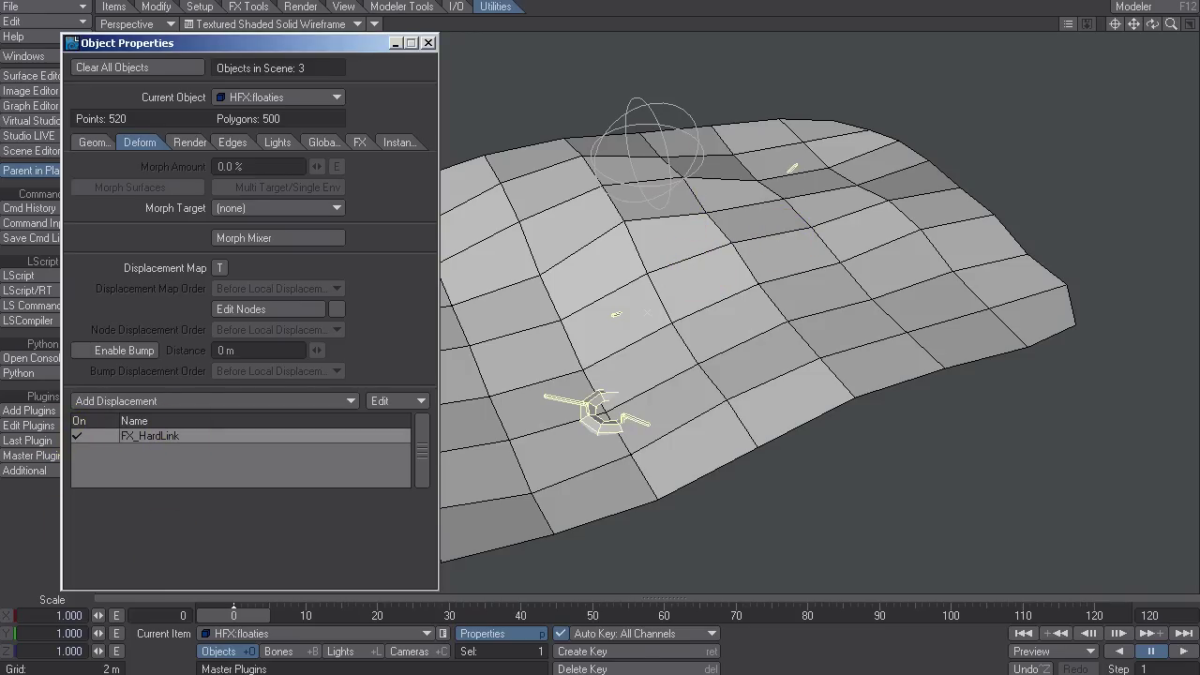
pyautogui.click(1183, 651)
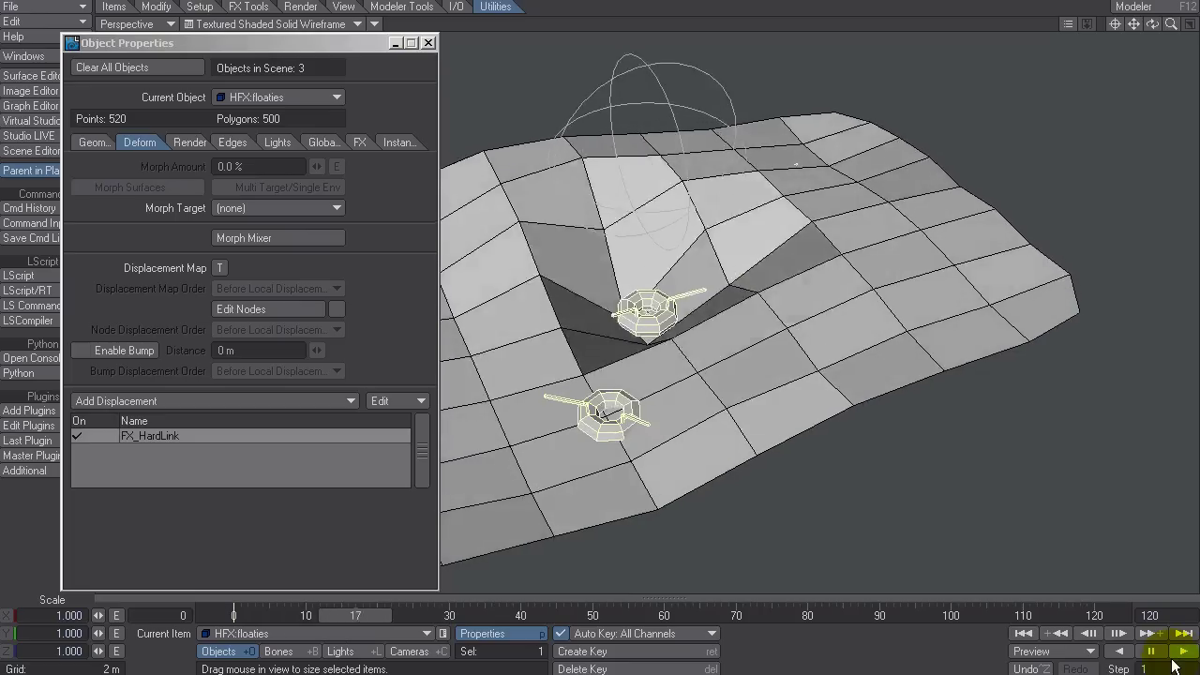
pyautogui.click(1022, 633)
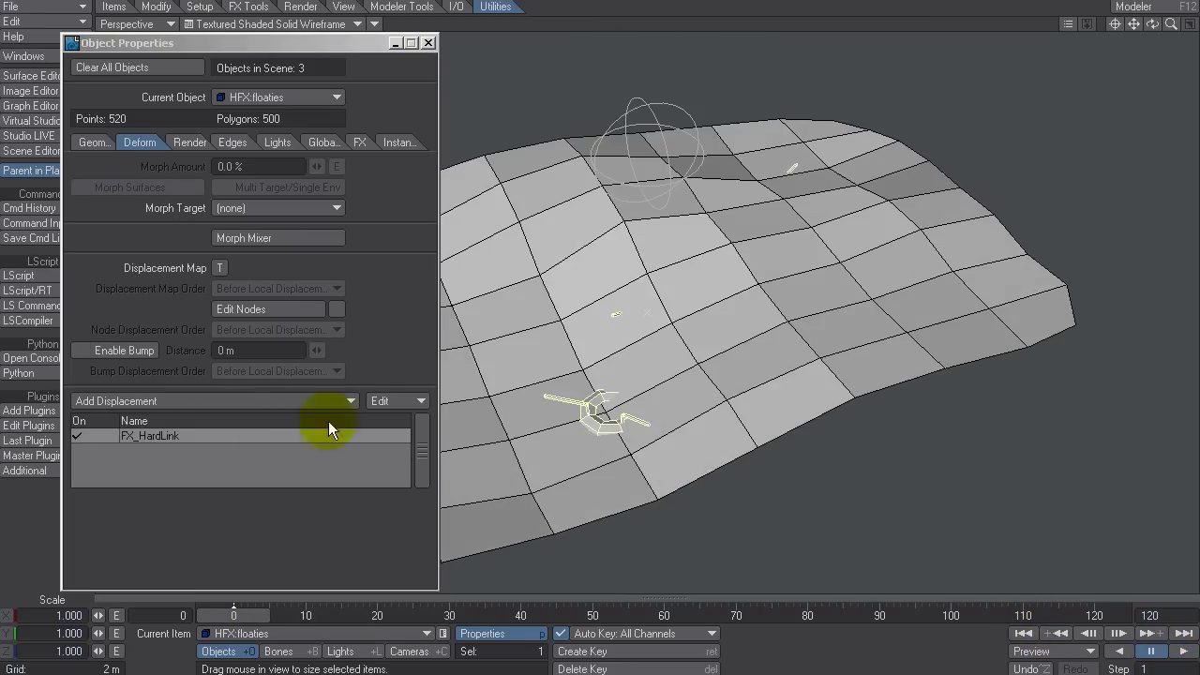
# Add an MD Baker displacement to the water object and open its settings.
pyautogui.click(567, 306)
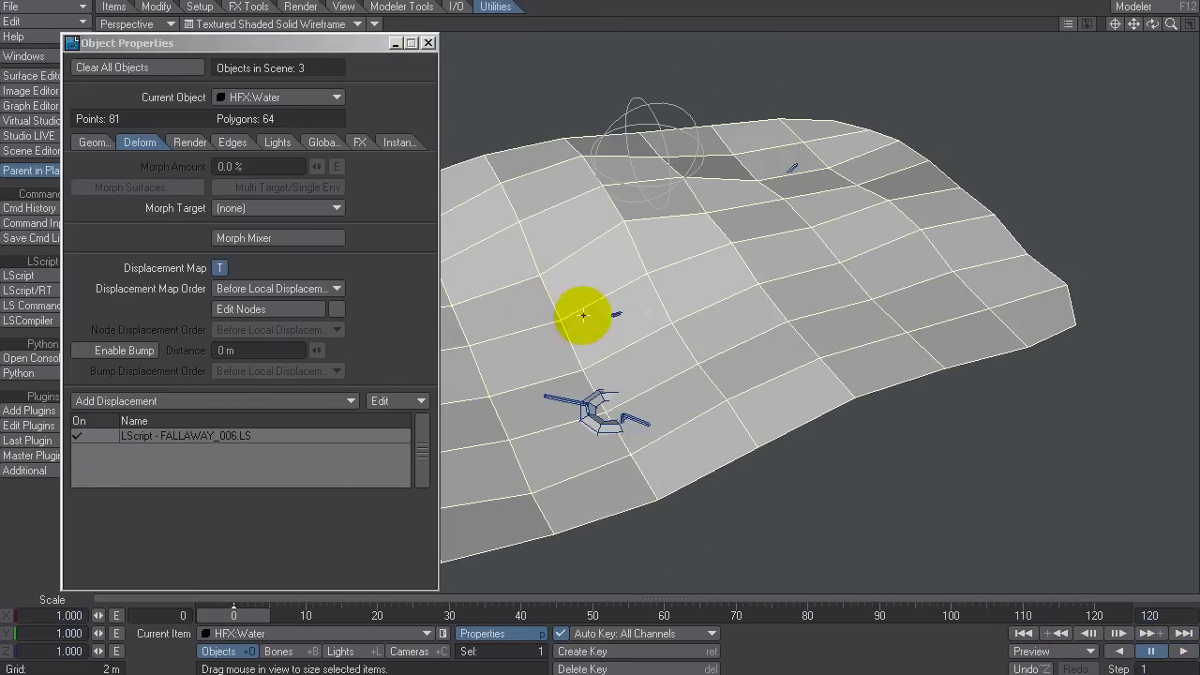
pyautogui.click(128, 401)
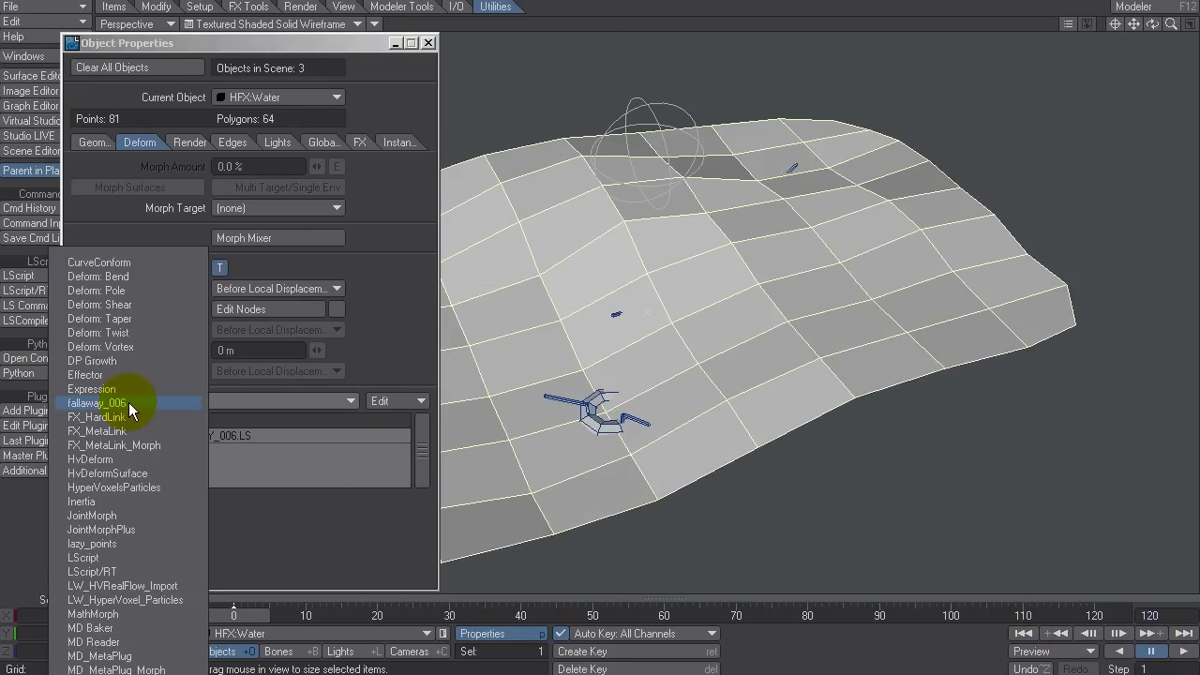
pyautogui.click(136, 629)
pyautogui.doubleClick(170, 451)
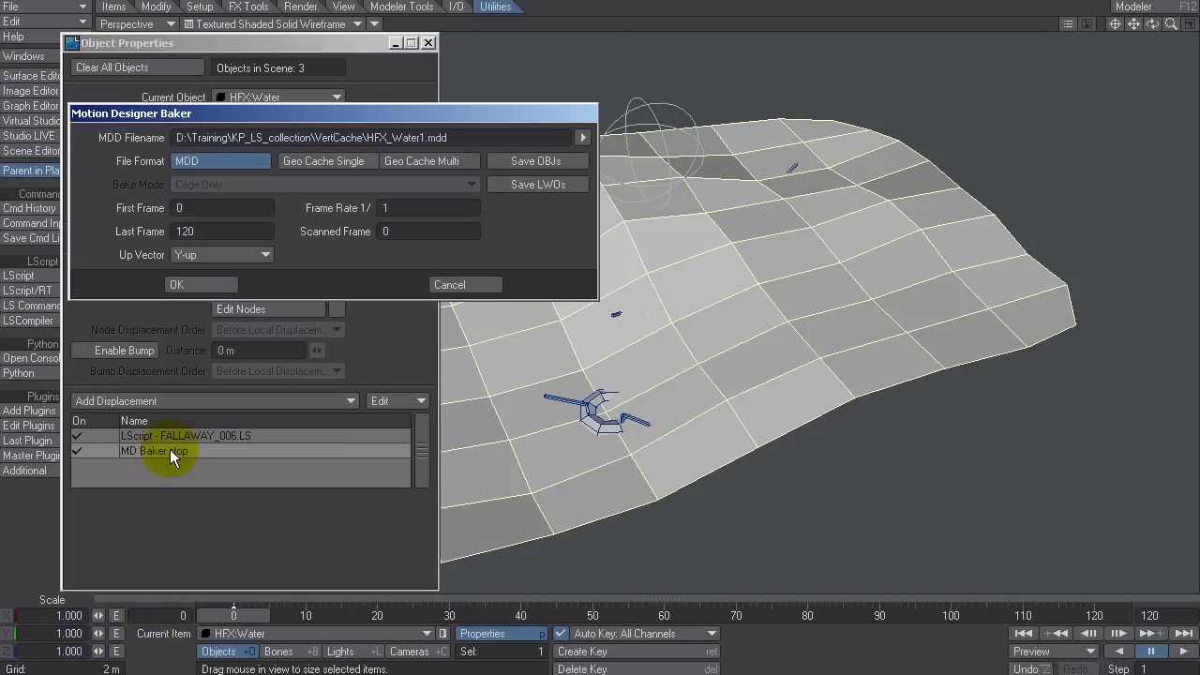
# Set the MDD file to HFX_WaterFallAway.mdd in the VertCache folder and bake the water's motion for frames 0 to 120.
pyautogui.click(583, 138)
pyautogui.click(298, 363)
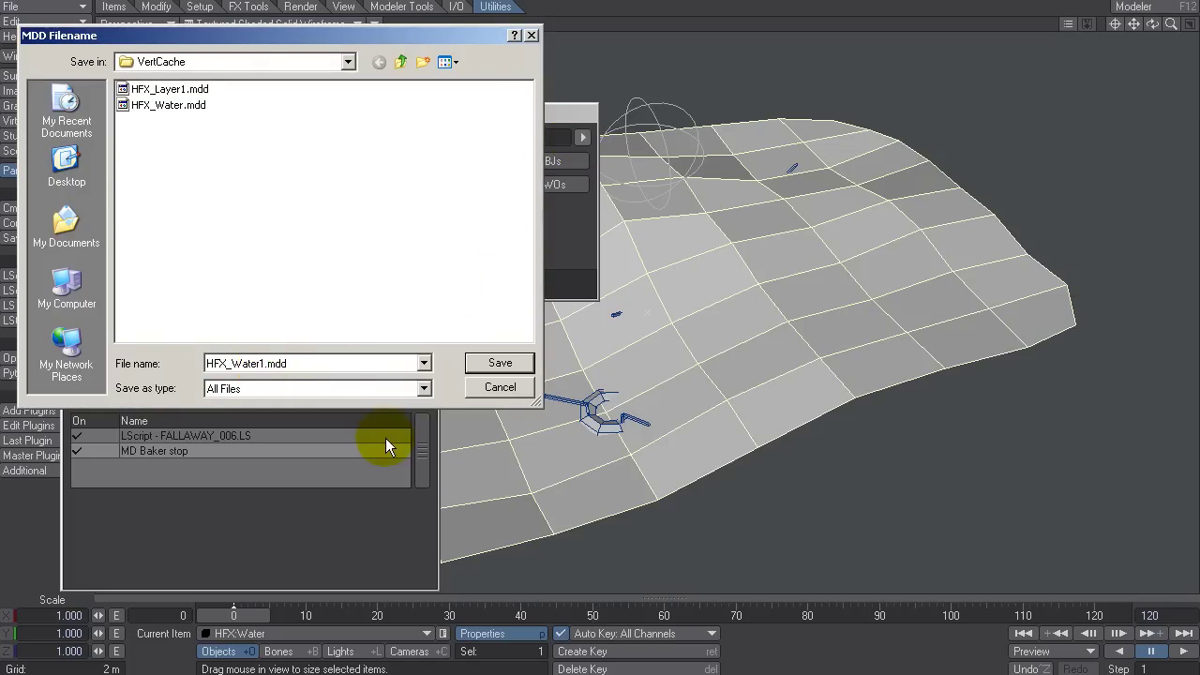
pyautogui.press('BackSpace')
pyautogui.write('FallAway')
pyautogui.press('Return')
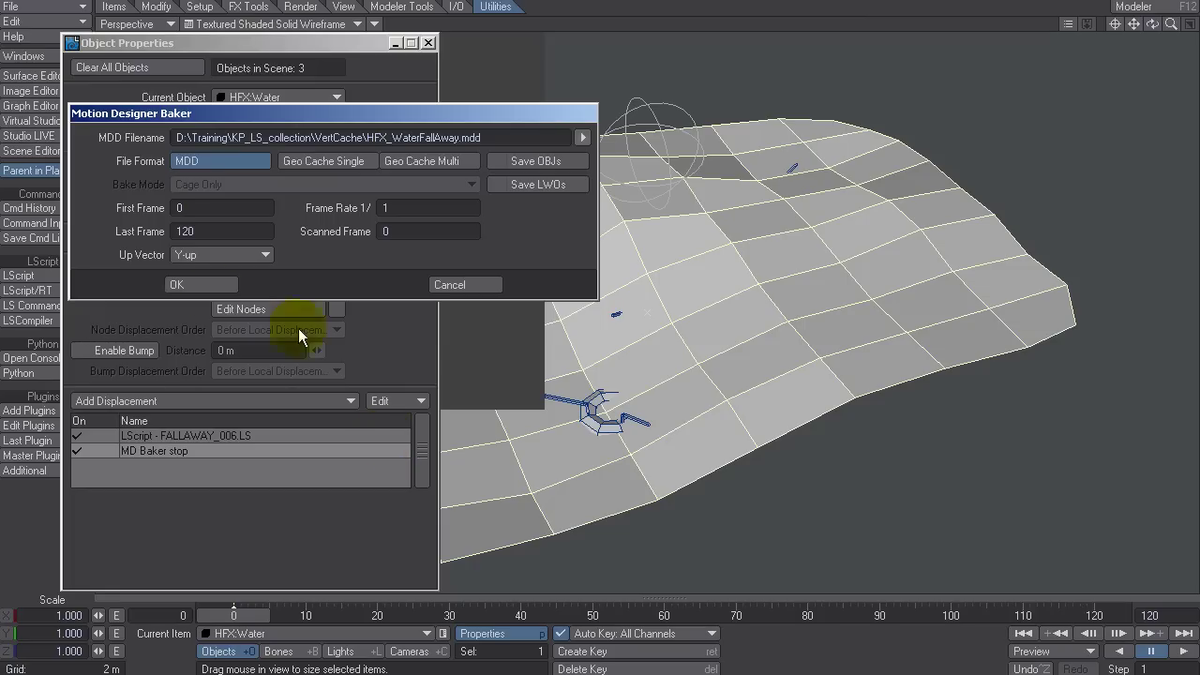
pyautogui.click(196, 285)
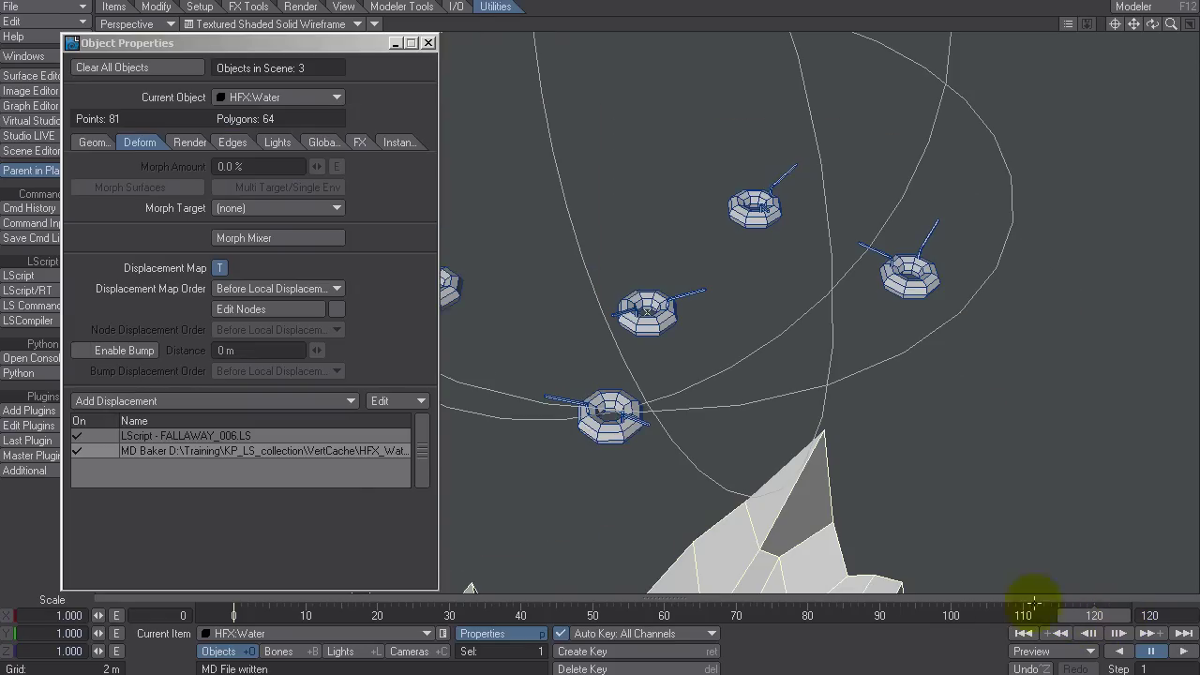
# Disable the water's fallaway script and MD Baker, and remove its displacement map texture.
pyautogui.click(77, 436)
pyautogui.click(77, 451)
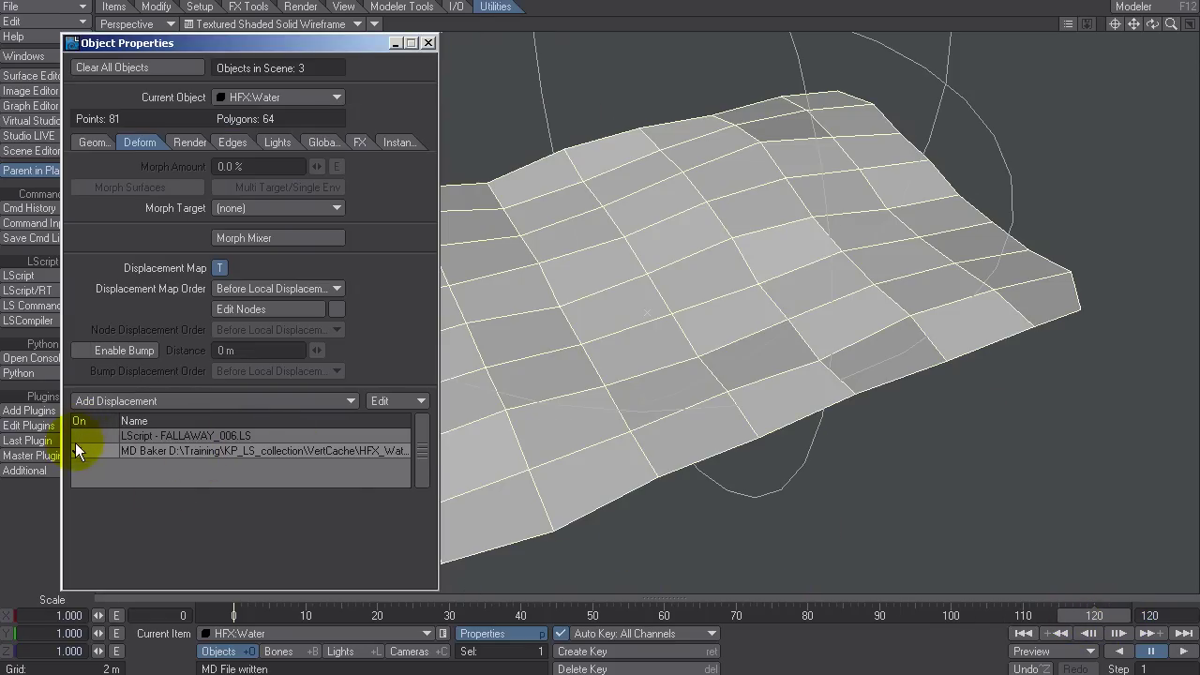
pyautogui.click(1182, 651)
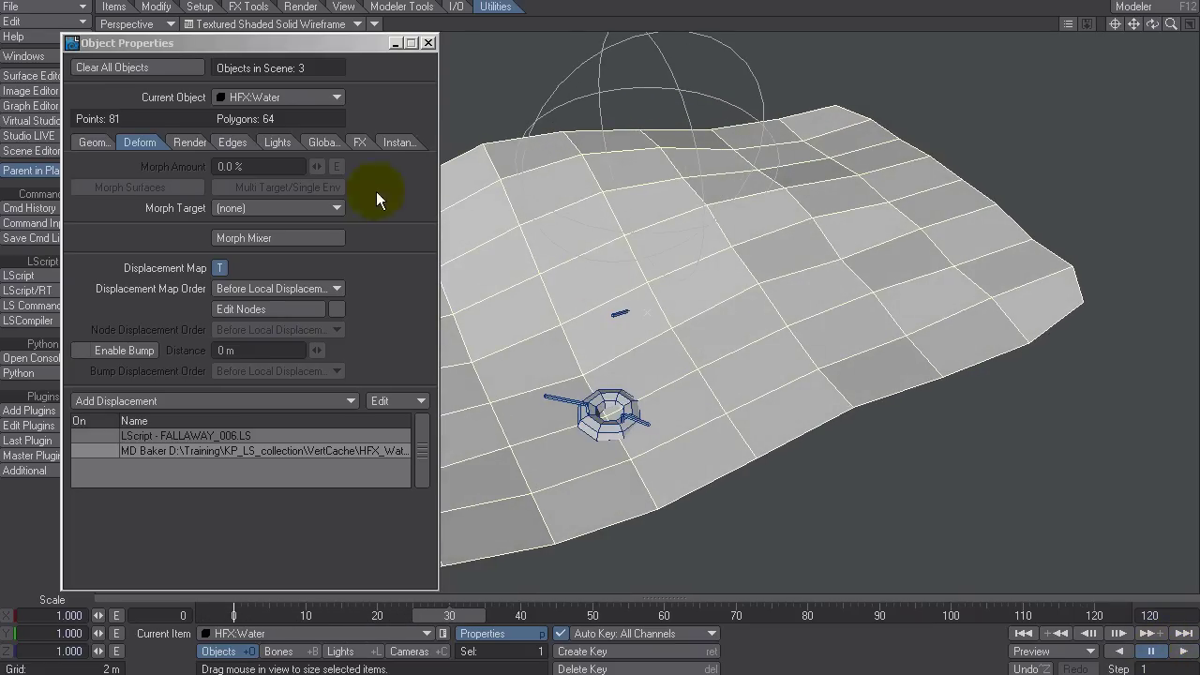
pyautogui.click(218, 269)
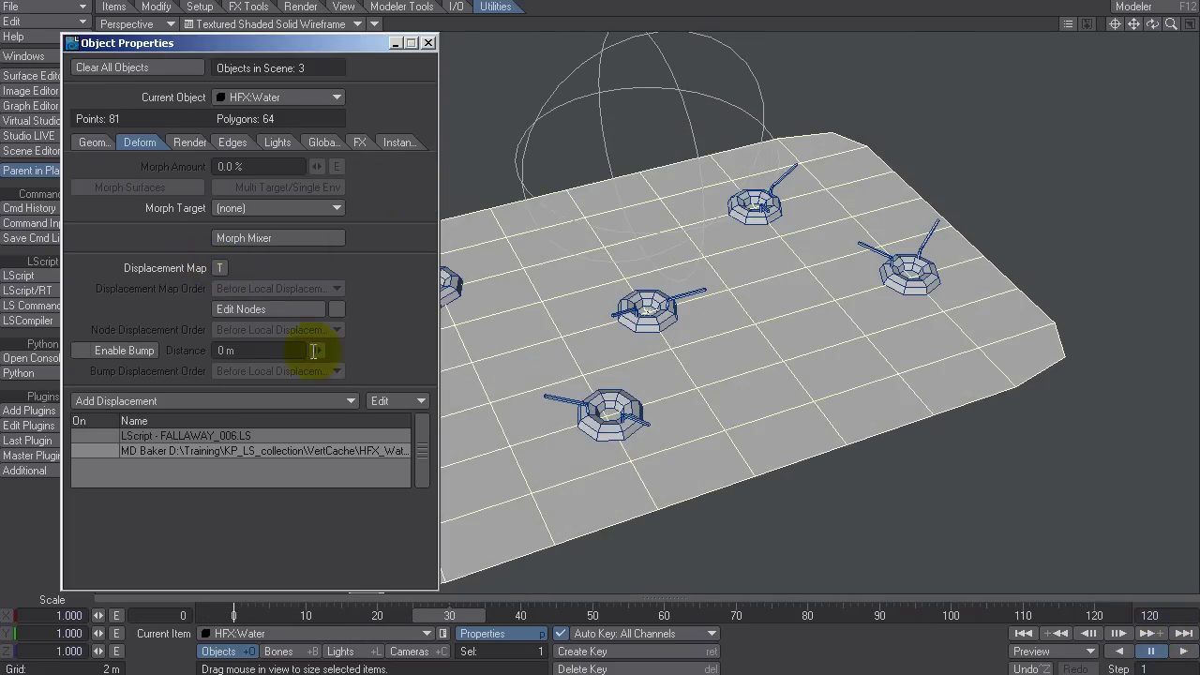
# Add ClothFX dynamics to the water object and open its settings.
pyautogui.click(358, 144)
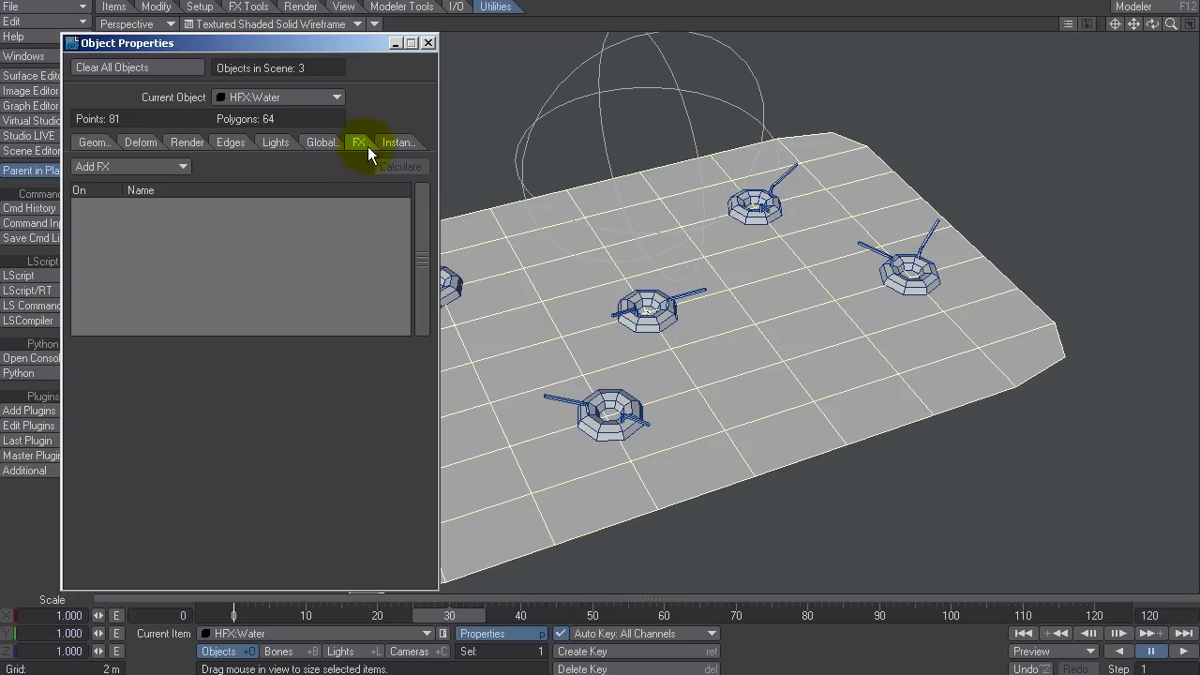
pyautogui.click(149, 166)
pyautogui.click(144, 168)
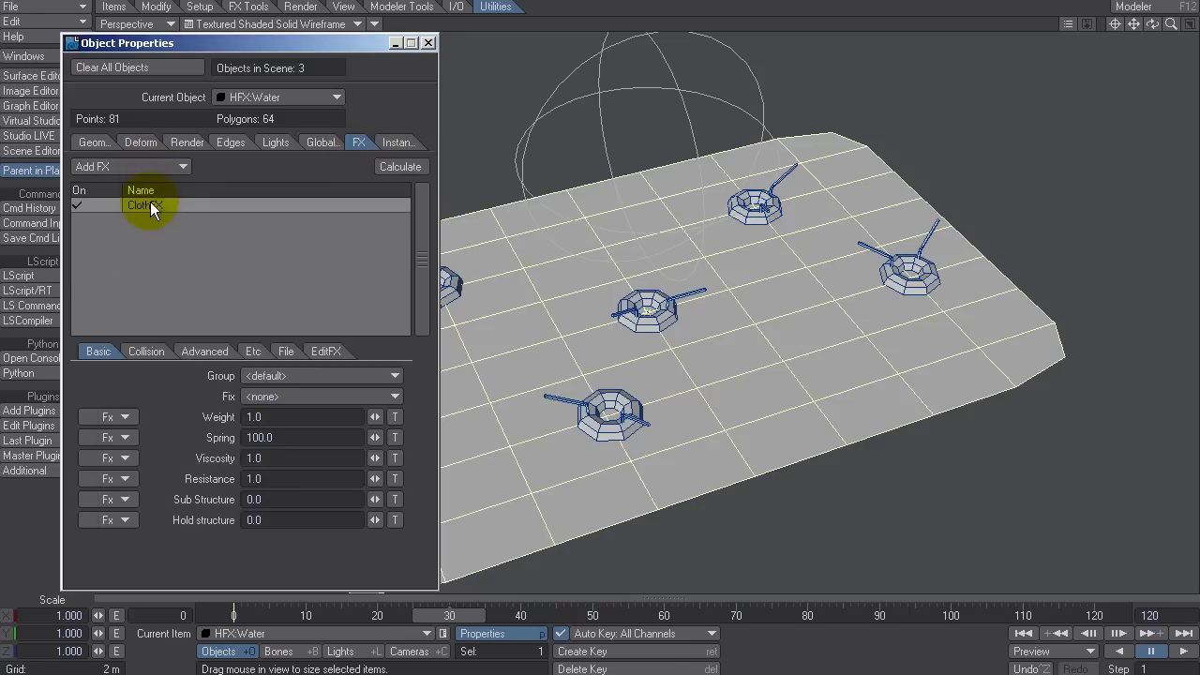
# Load the HFX_WaterFallAway.mdd motion from the VertCache folder into the water's ClothFX and return to frame 0.
pyautogui.click(290, 350)
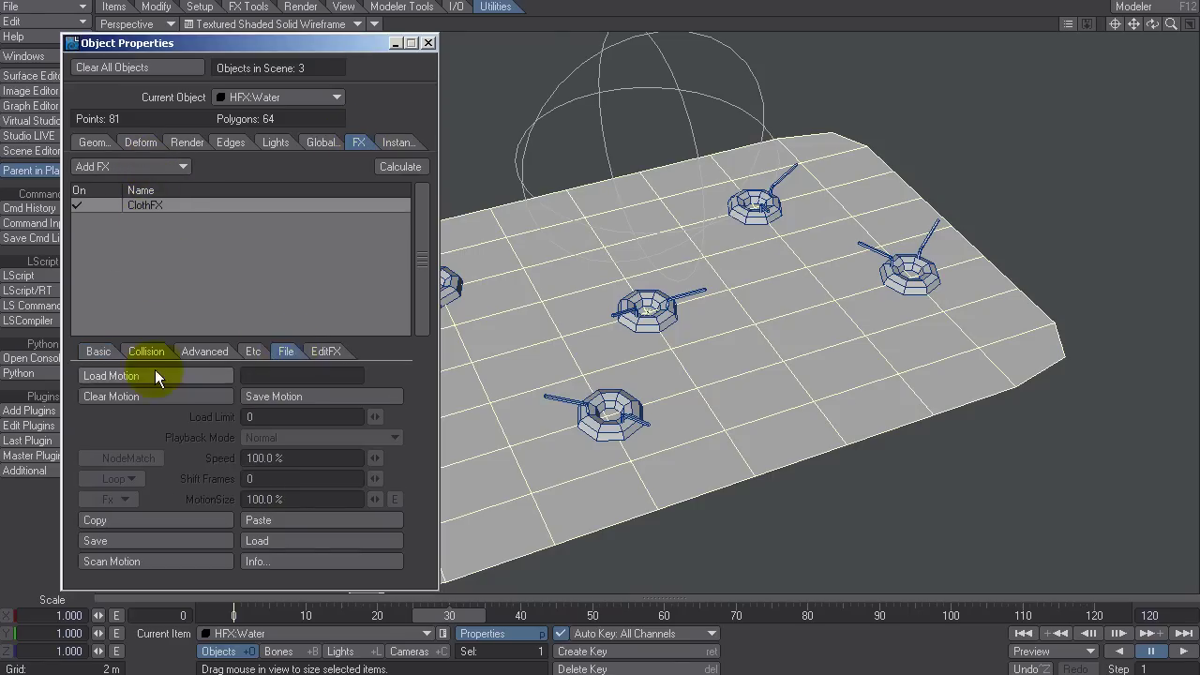
pyautogui.click(155, 373)
pyautogui.click(401, 62)
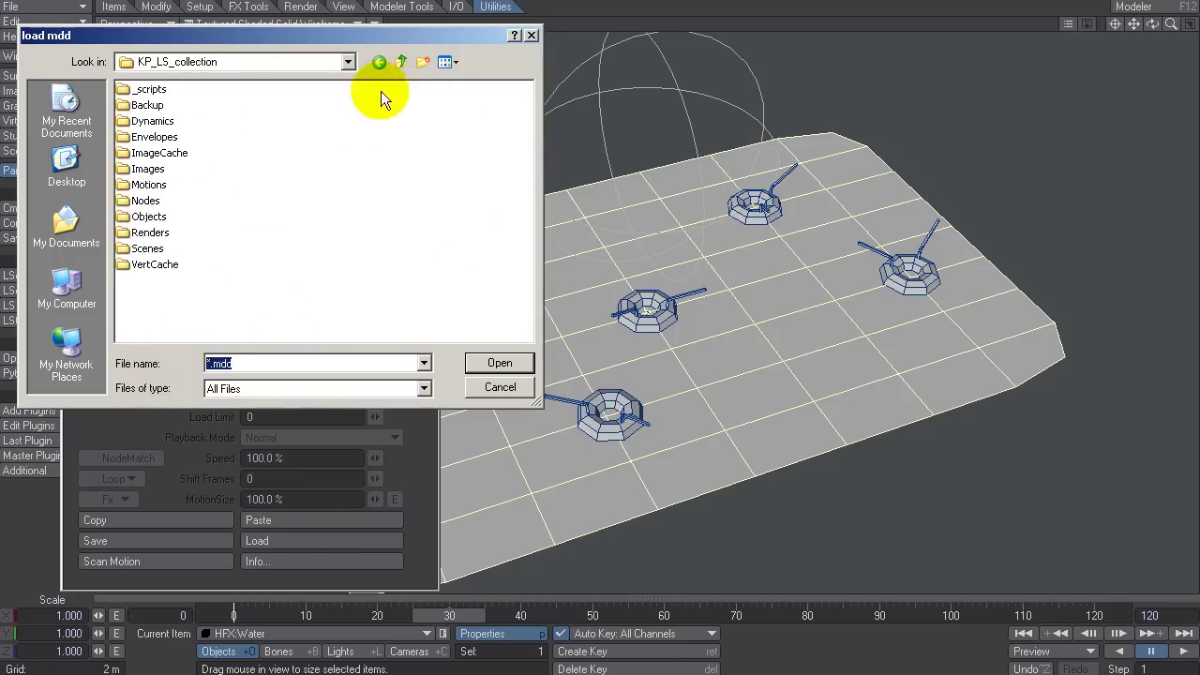
pyautogui.doubleClick(159, 264)
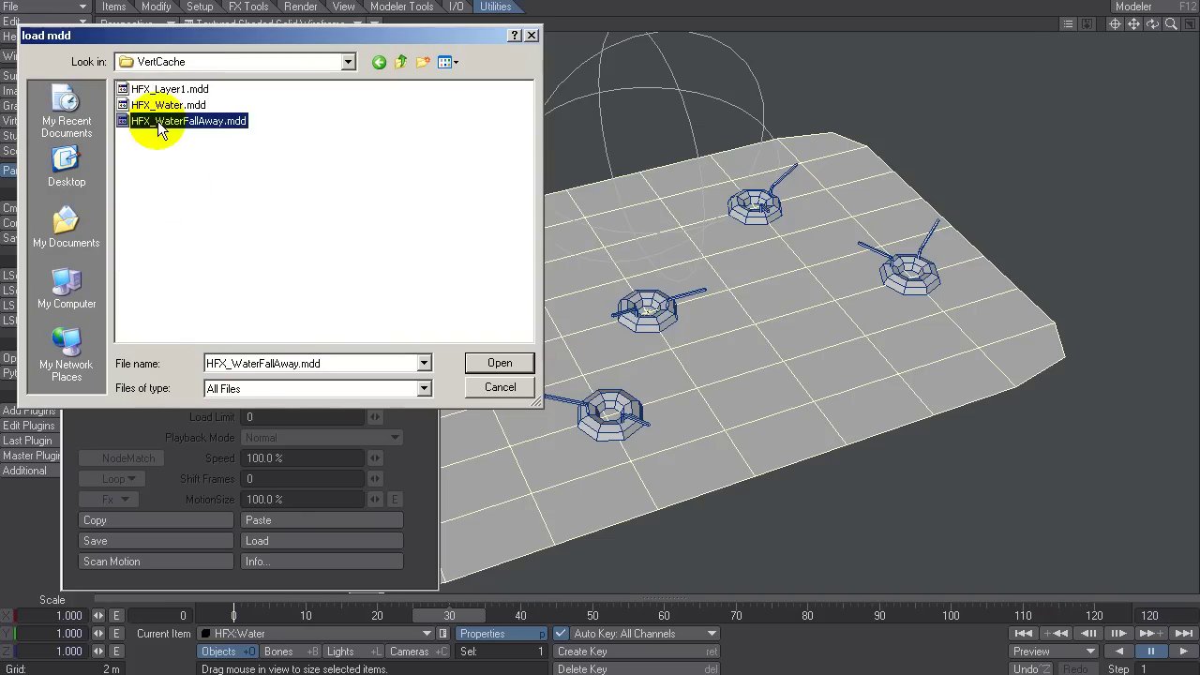
pyautogui.click(525, 364)
pyautogui.click(1024, 634)
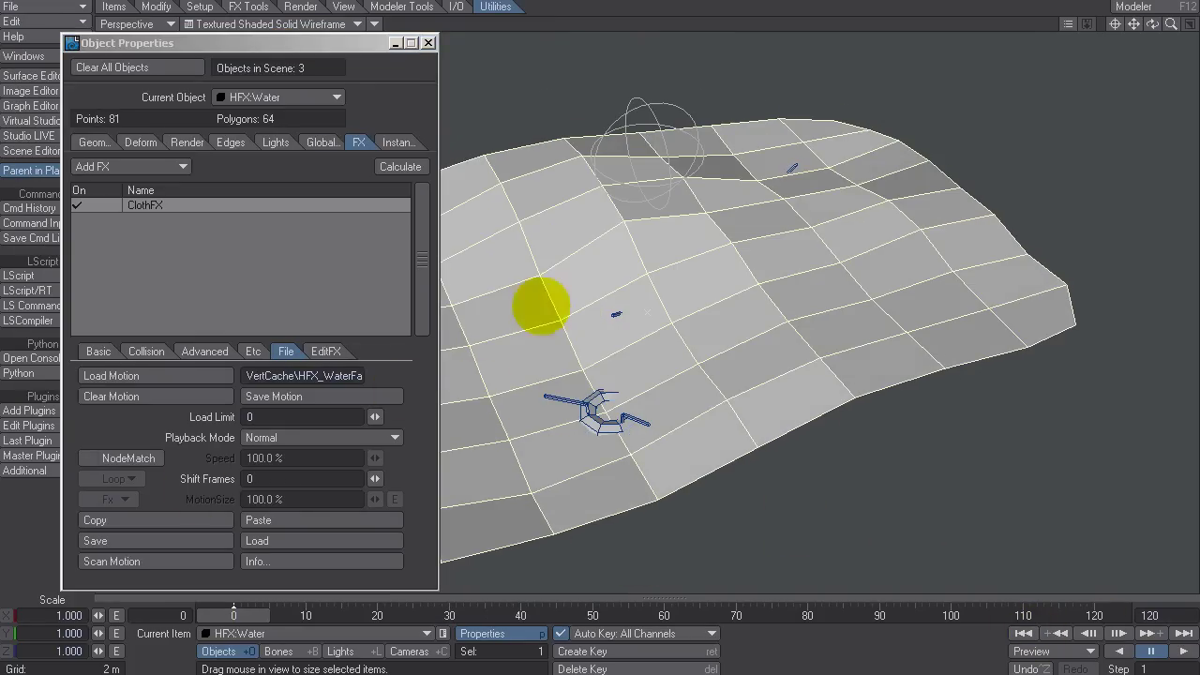
# Select the floaties object and enable its FX_HardLink displacement.
pyautogui.click(541, 304)
pyautogui.click(138, 145)
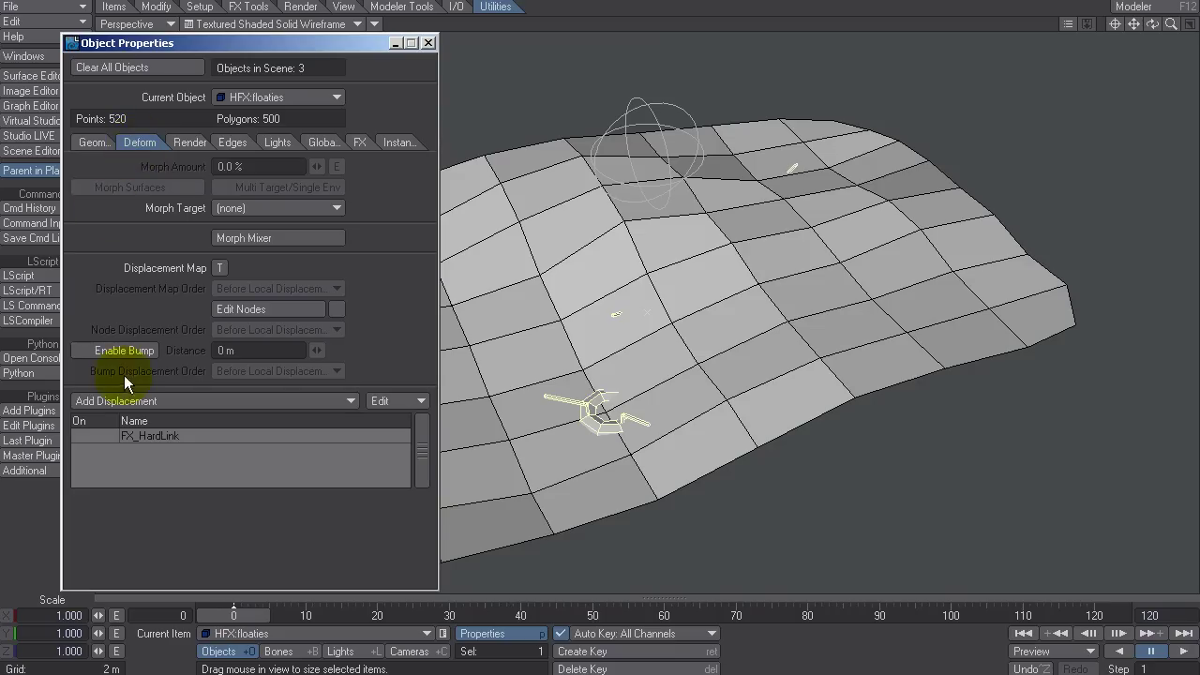
pyautogui.click(78, 436)
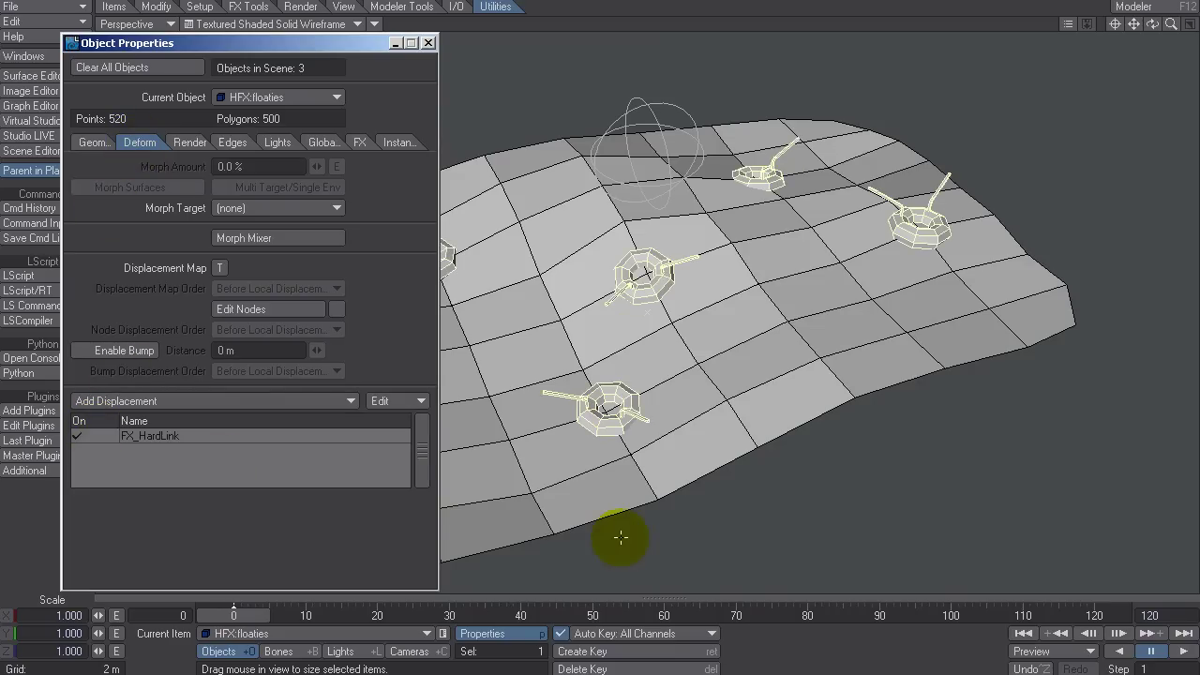
# Play the animation to check how the floaties follow the water, and return to frame 0.
pyautogui.click(1181, 651)
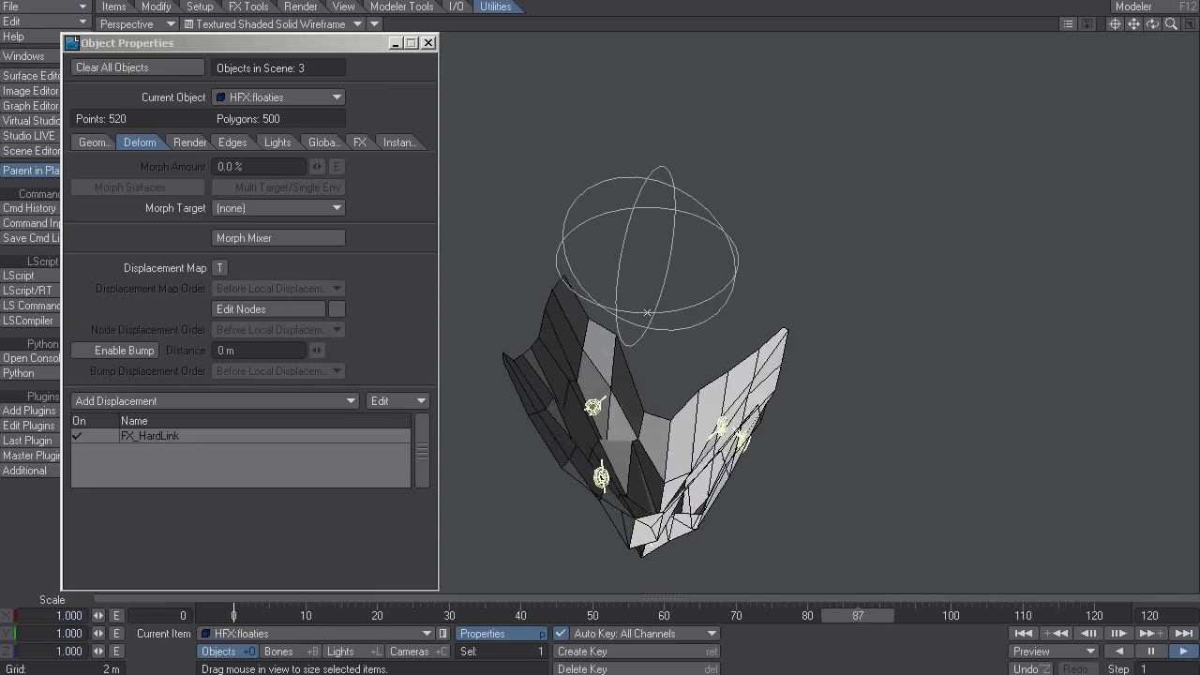
pyautogui.press('space')
pyautogui.click(1023, 633)
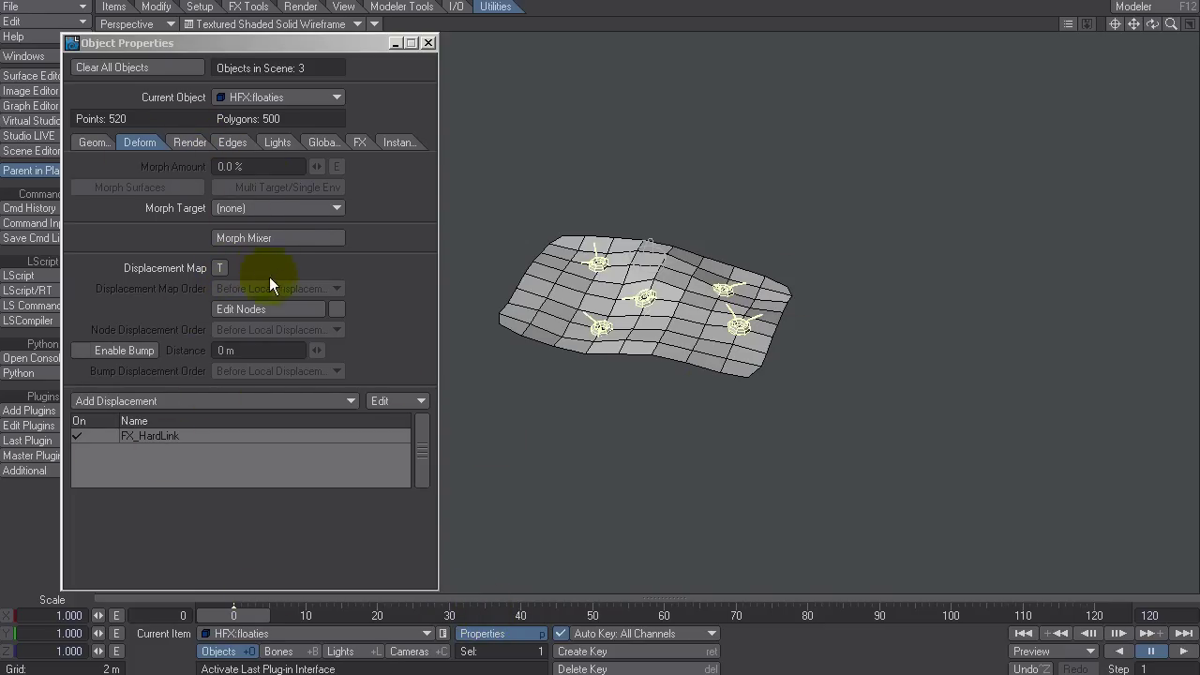
# Disable the ClothFX displacement on the water object and view the floaties on the undeformed water up close.
pyautogui.click(281, 96)
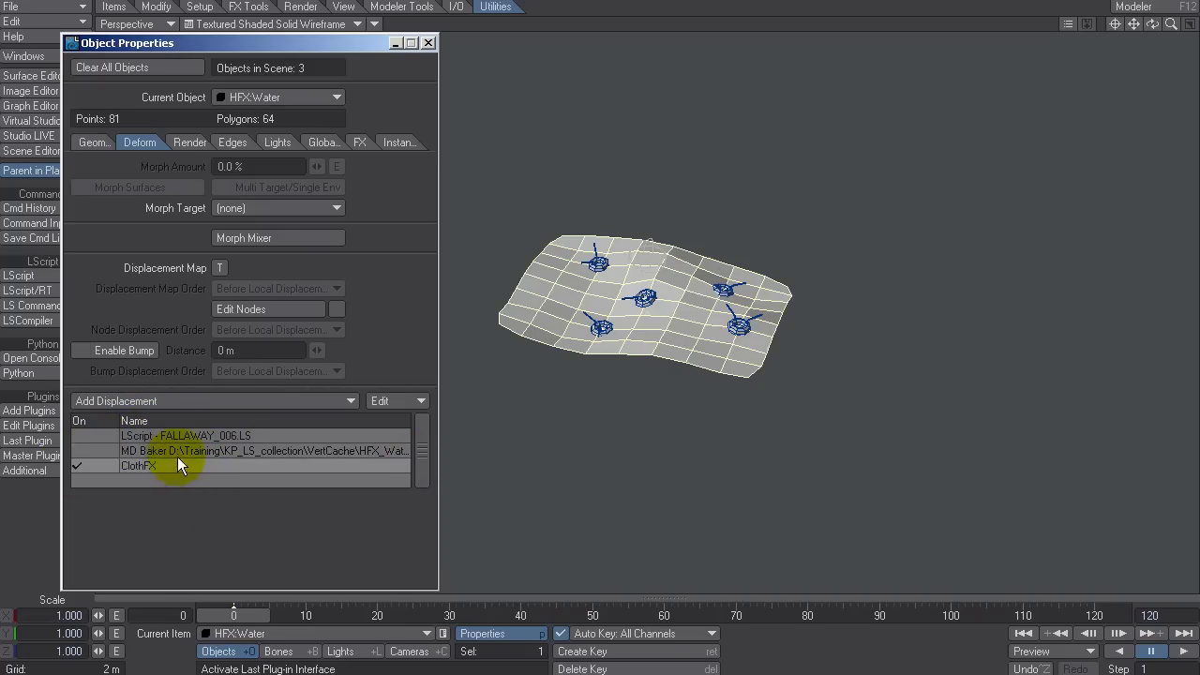
pyautogui.click(82, 463)
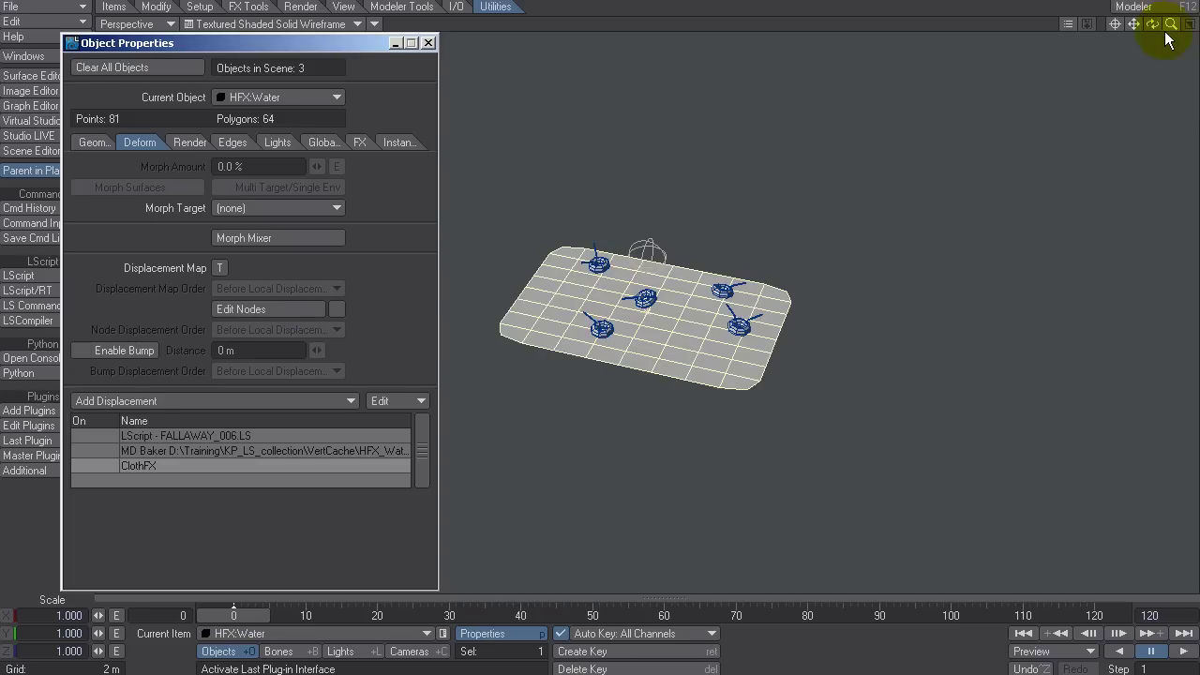
pyautogui.click(565, 309)
pyautogui.scroll(3, 566, 309)
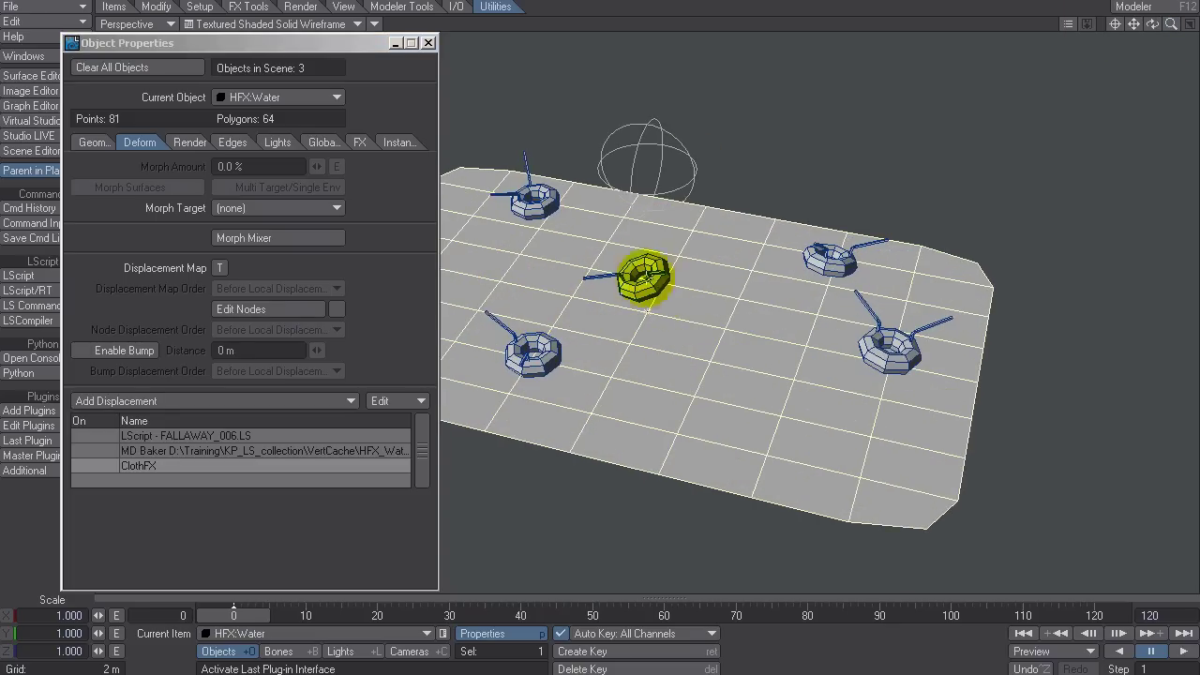